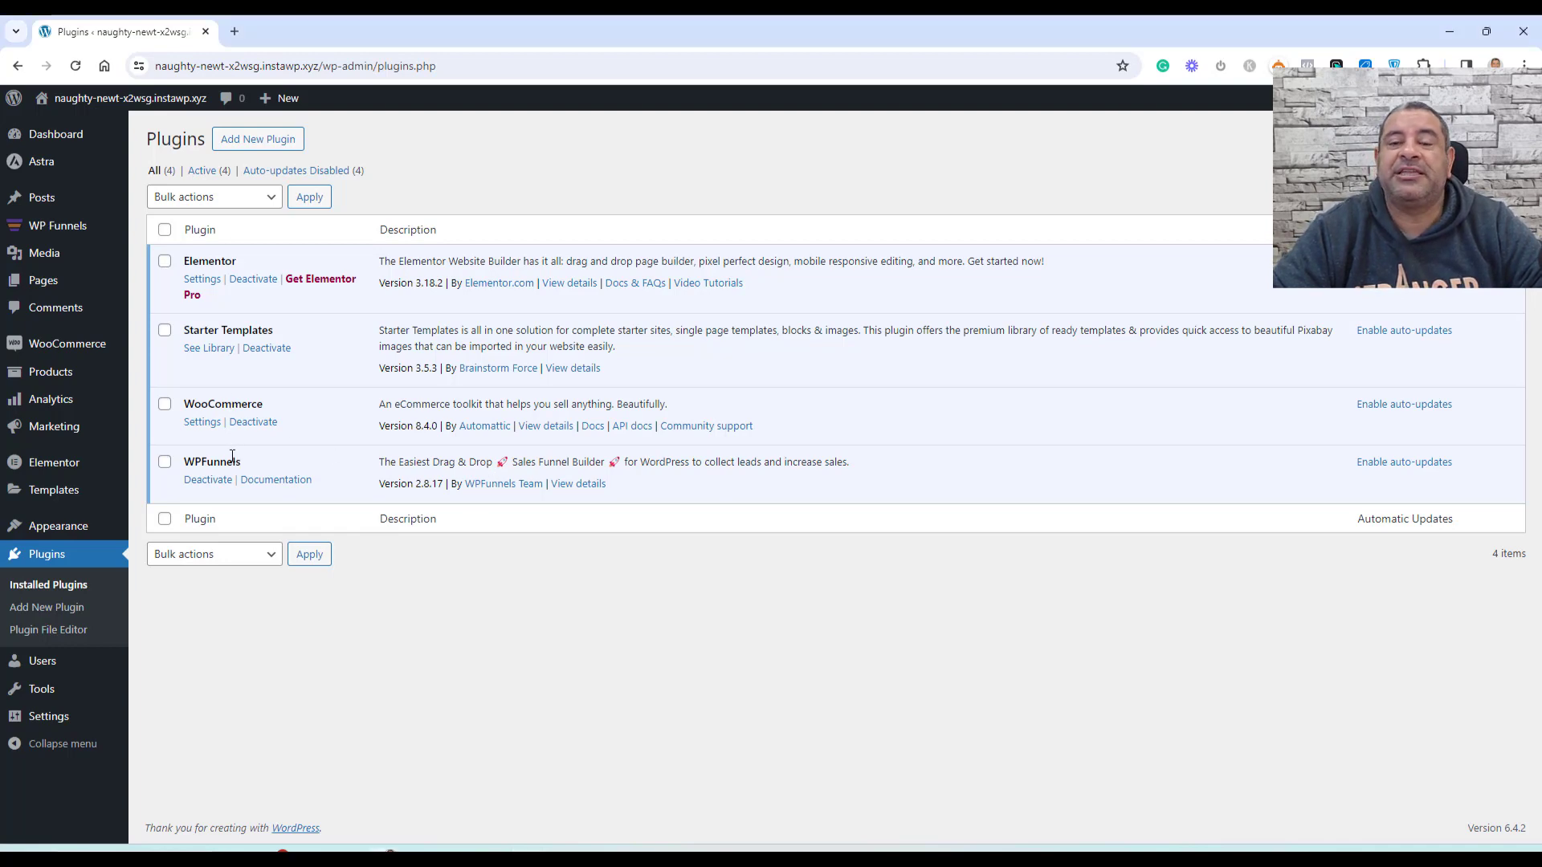
# Open the WooCommerce settings and review the available payment methods
pyautogui.doubleClick(231, 402)
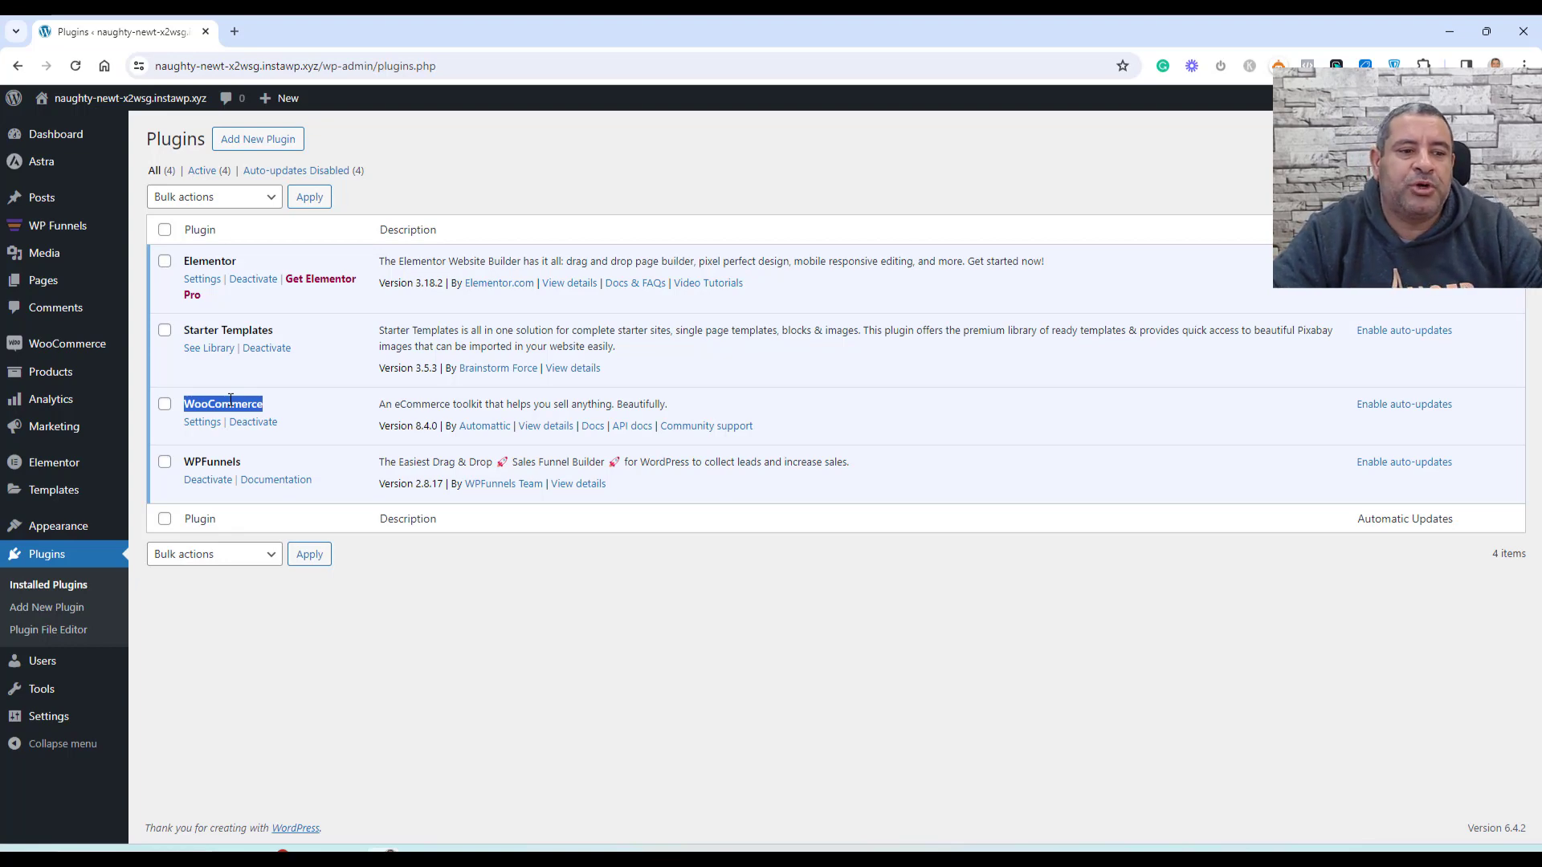
pyautogui.moveTo(51, 344)
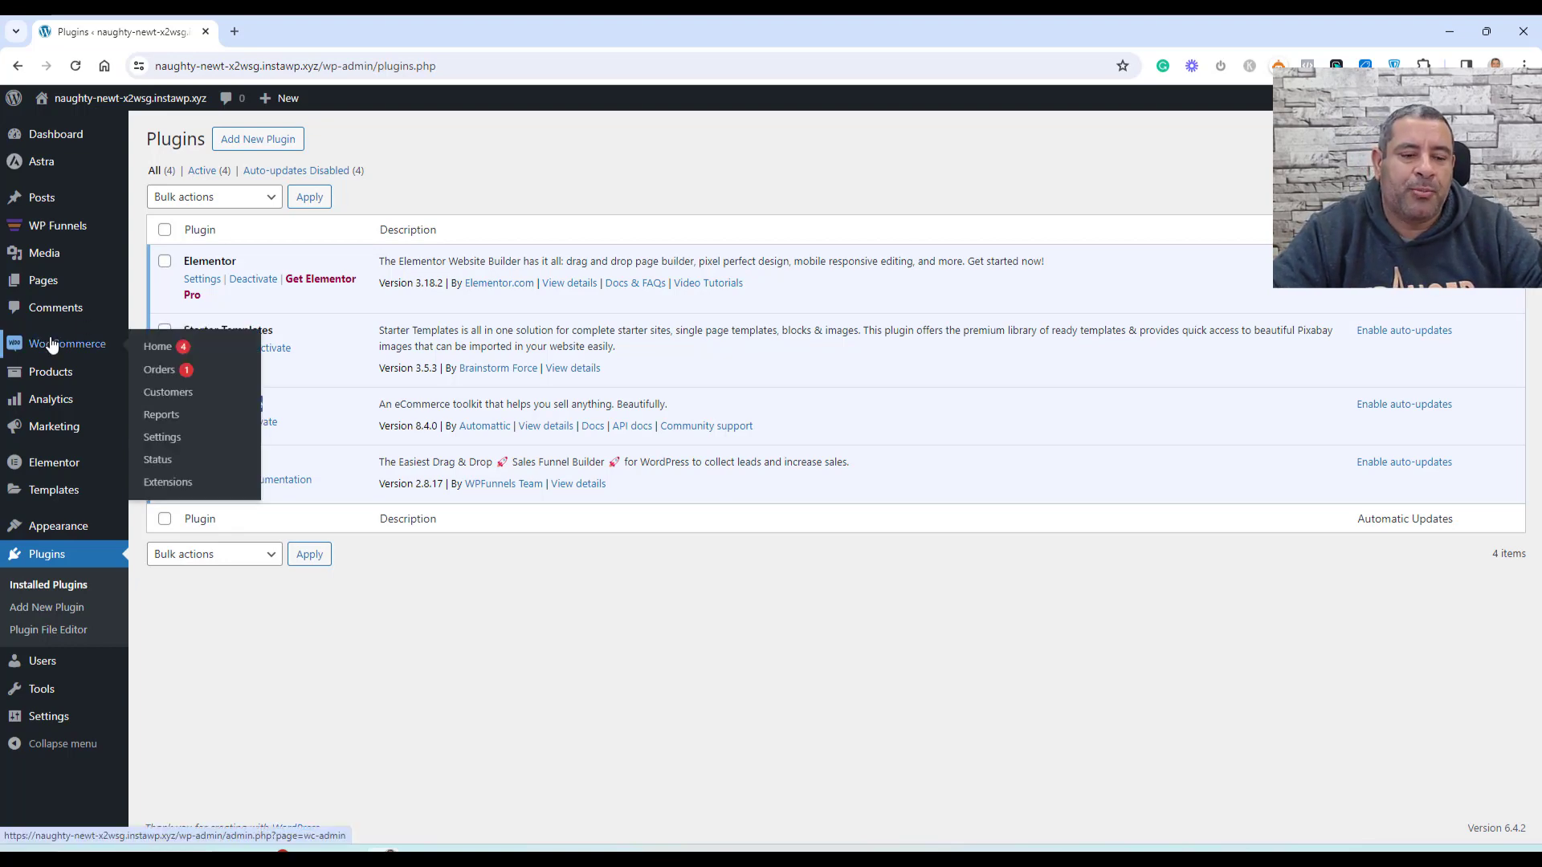
pyautogui.click(159, 436)
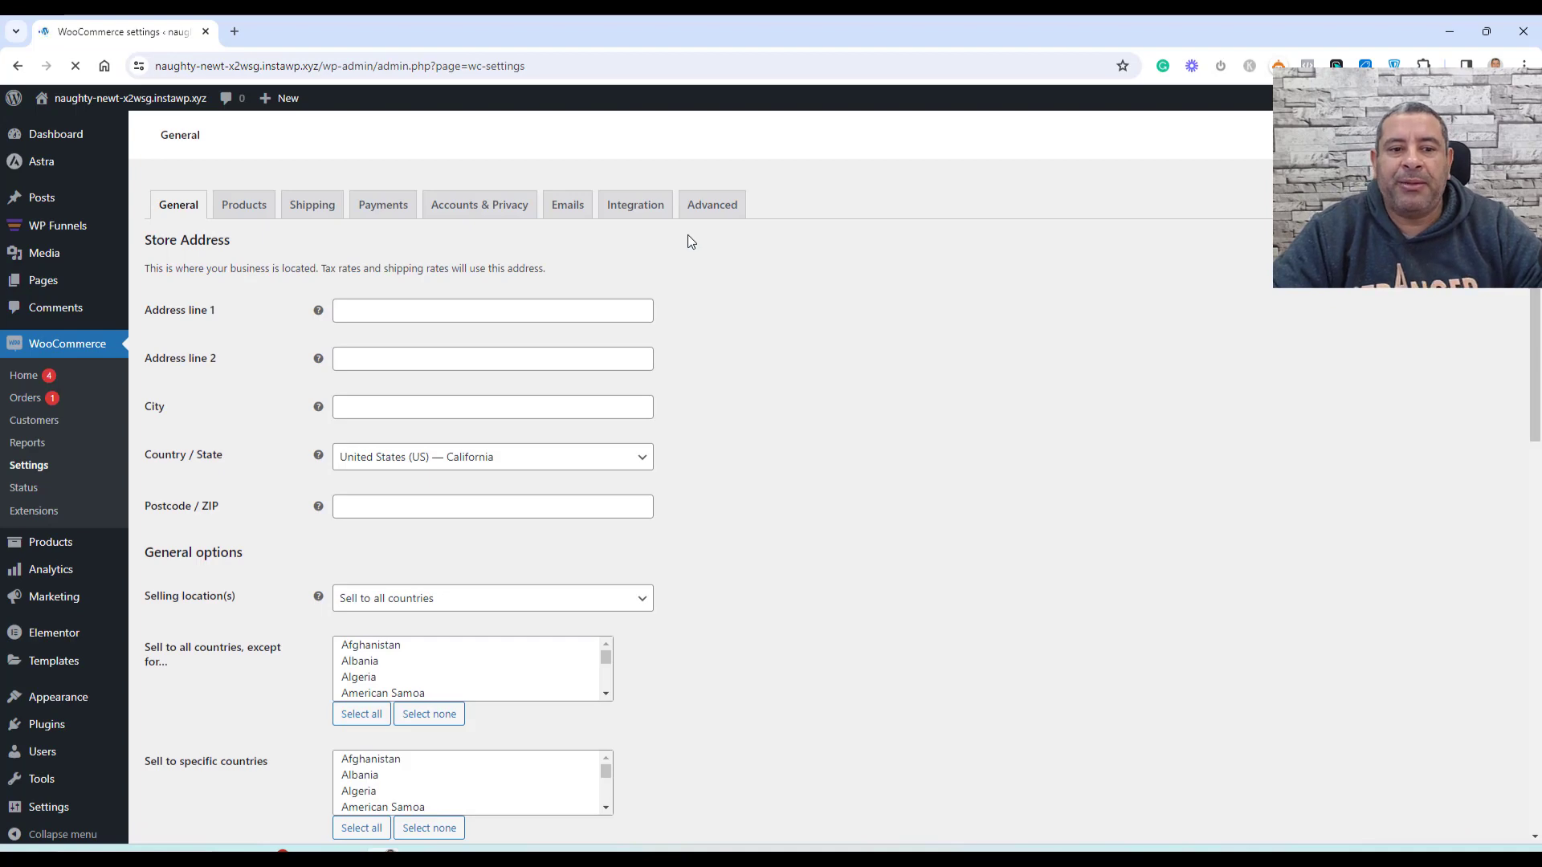
pyautogui.click(392, 214)
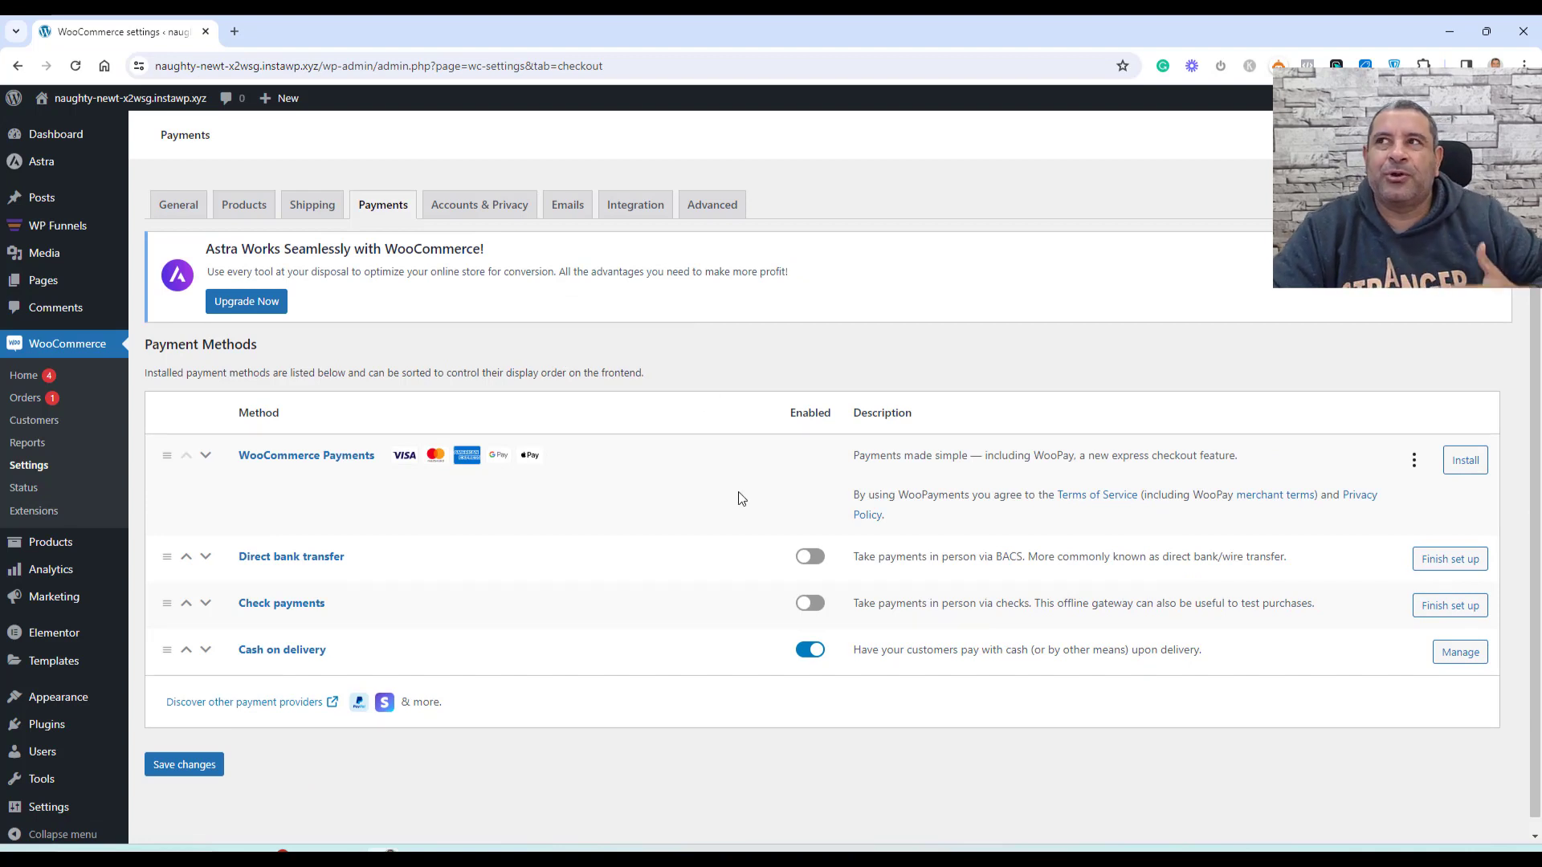
pyautogui.scroll(-1, 682, 502)
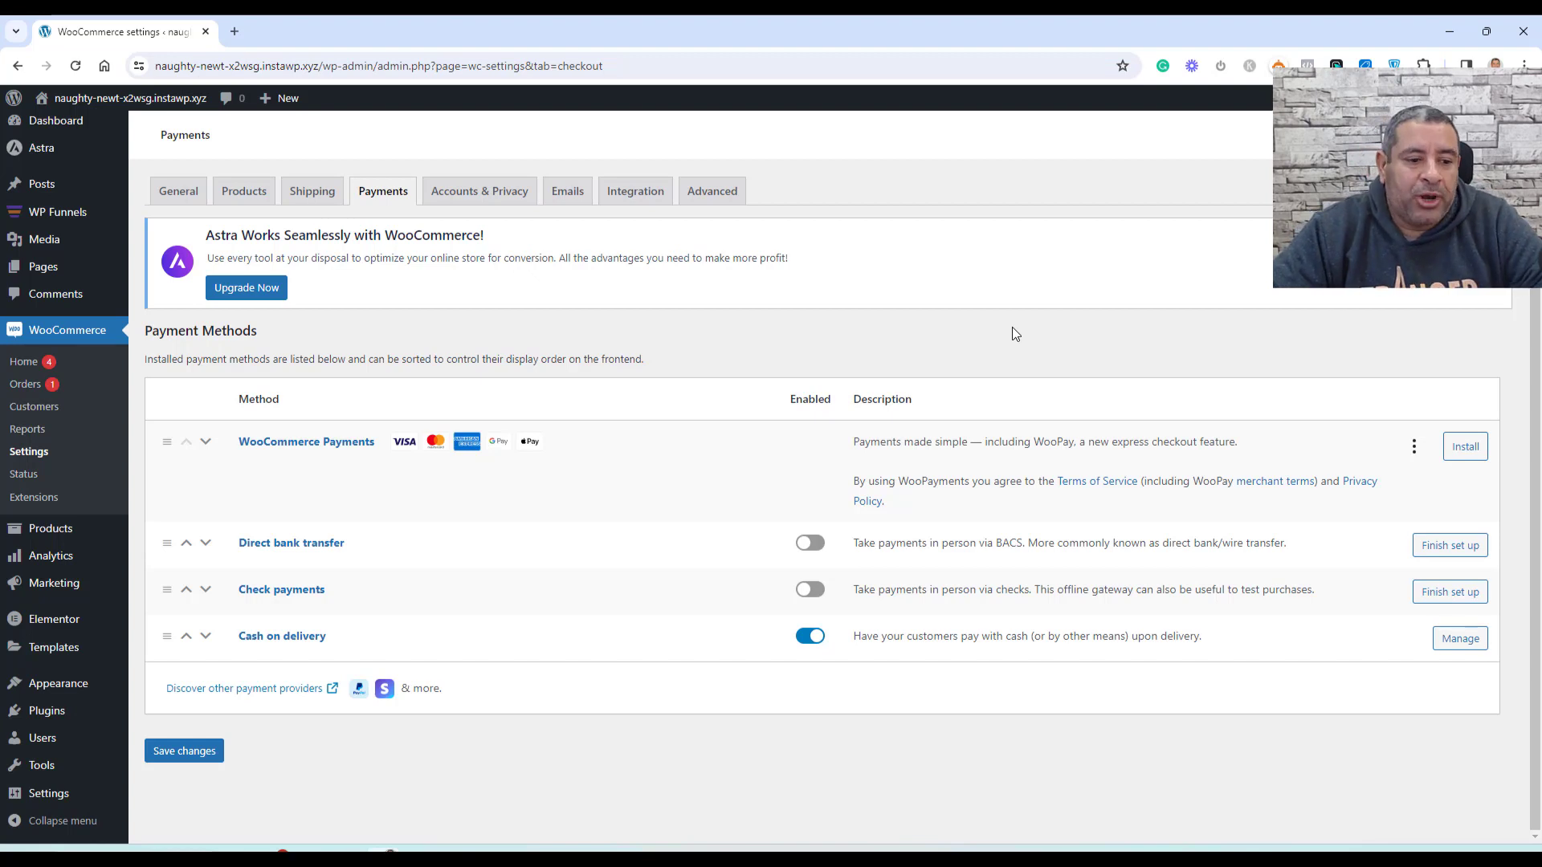
# View the form for adding a new product, and open the list of all products
pyautogui.moveTo(71, 533)
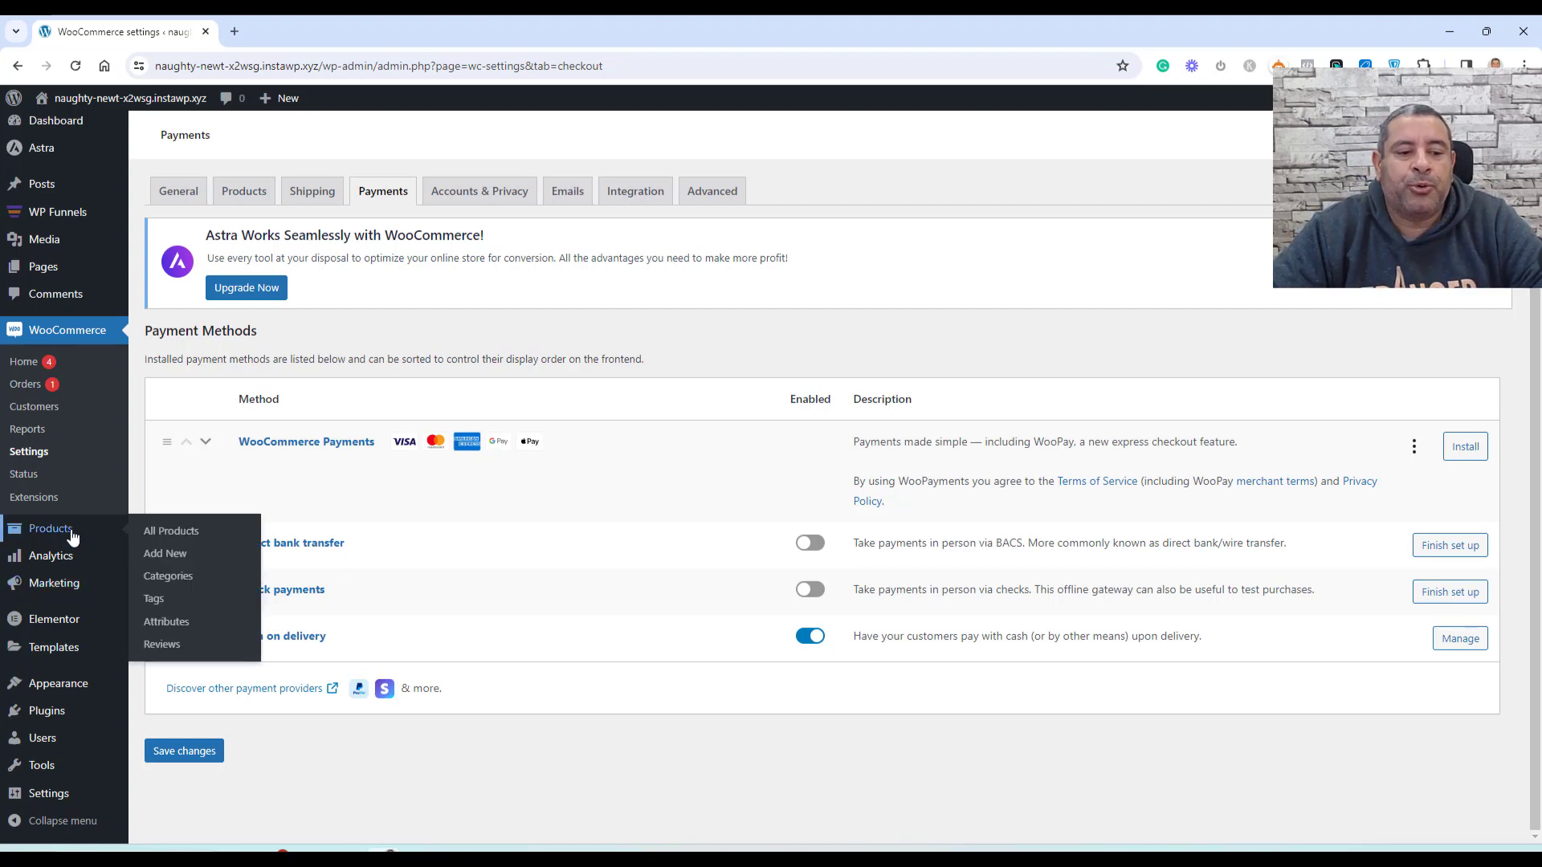
pyautogui.click(164, 554)
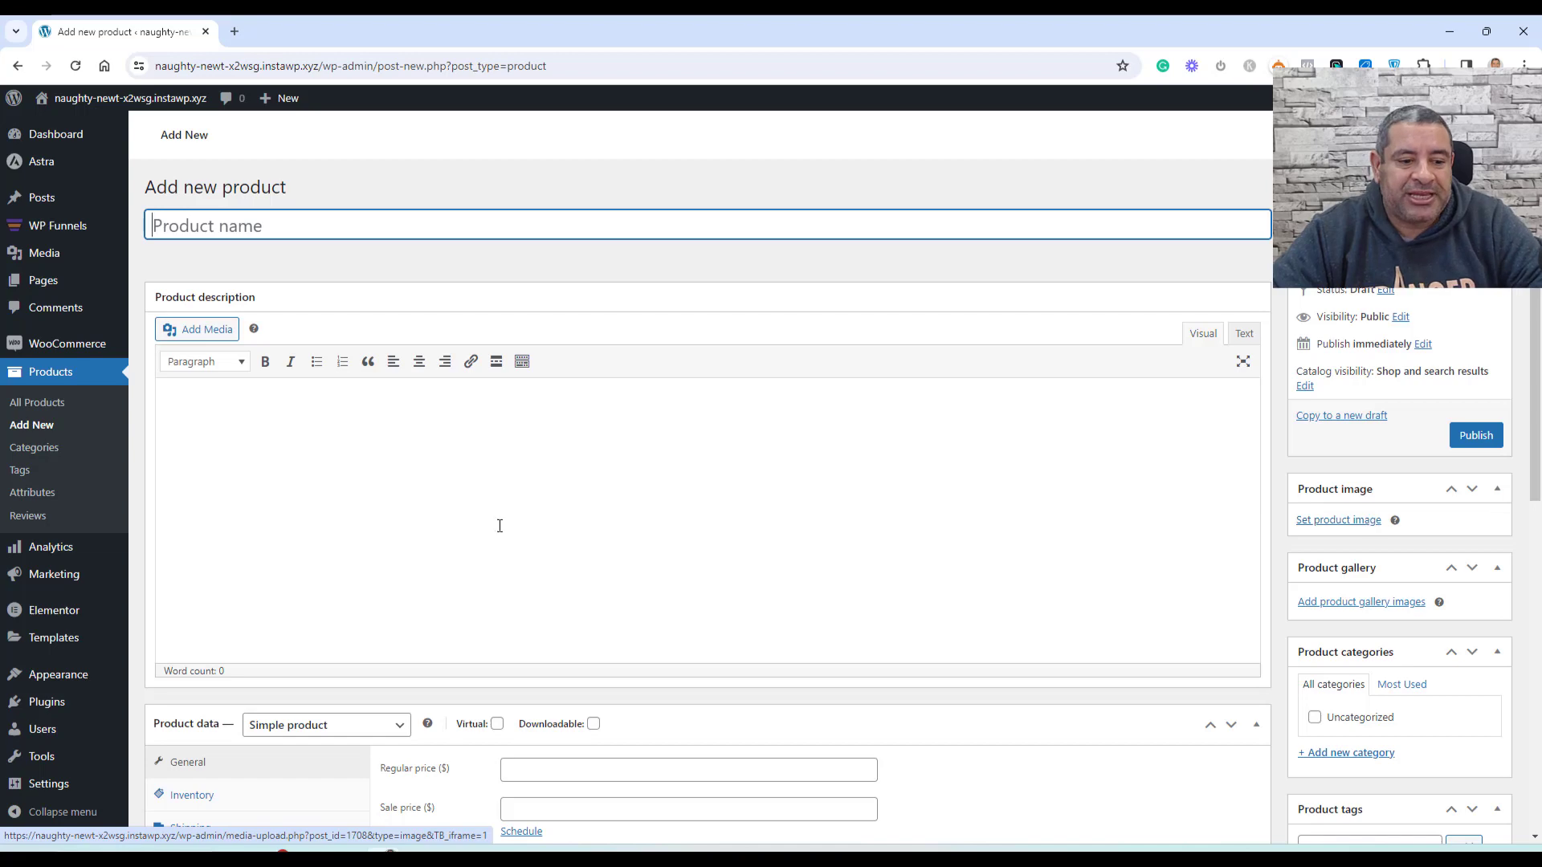
pyautogui.click(48, 404)
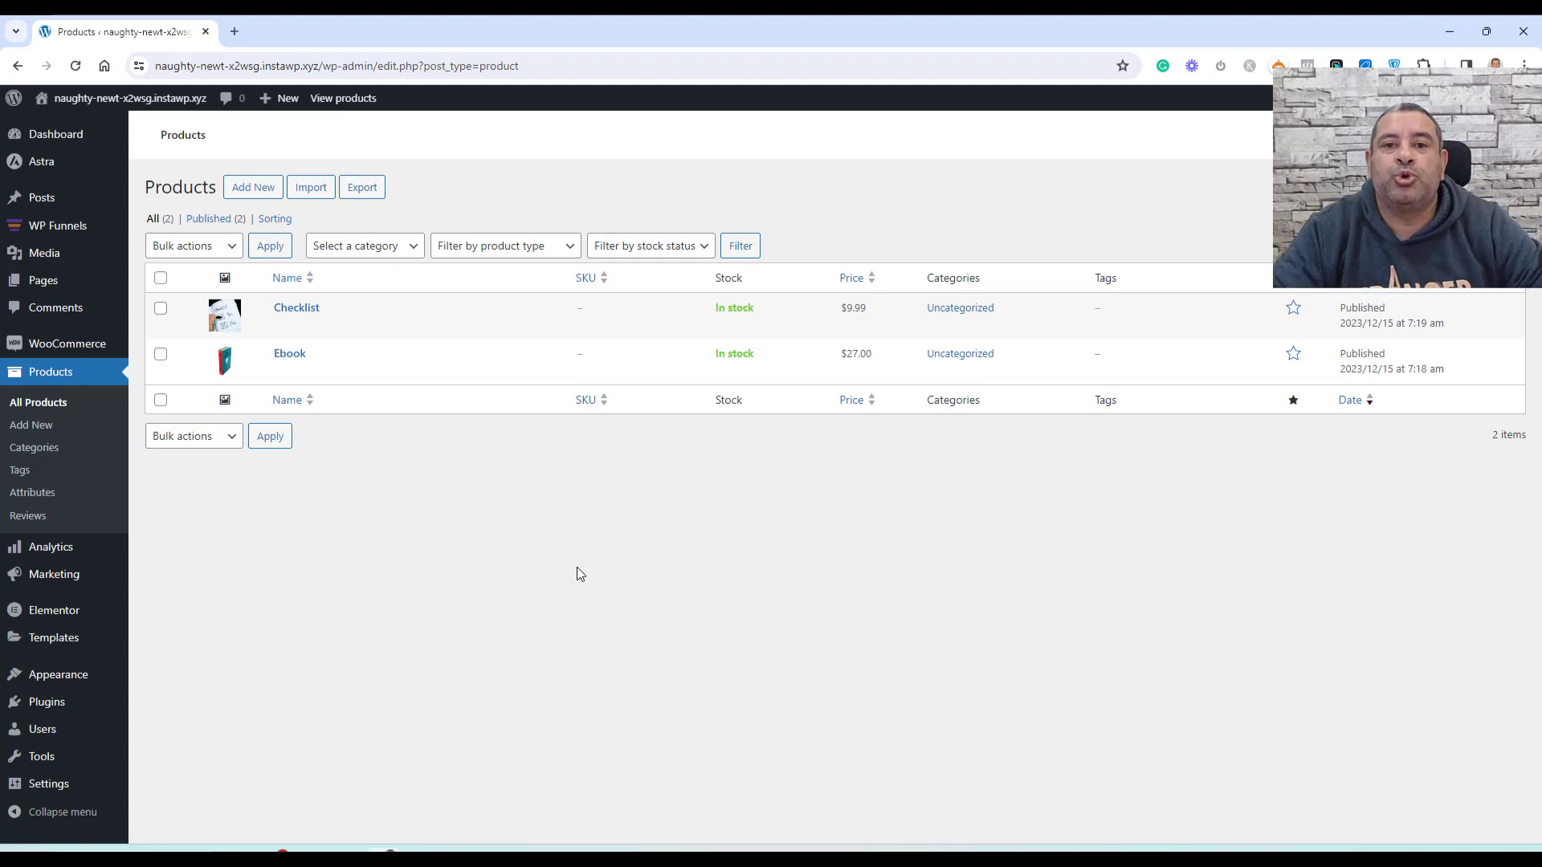
# Open the WP Funnels general settings and check the page builder options, keeping Elementor selected
pyautogui.moveTo(36, 233)
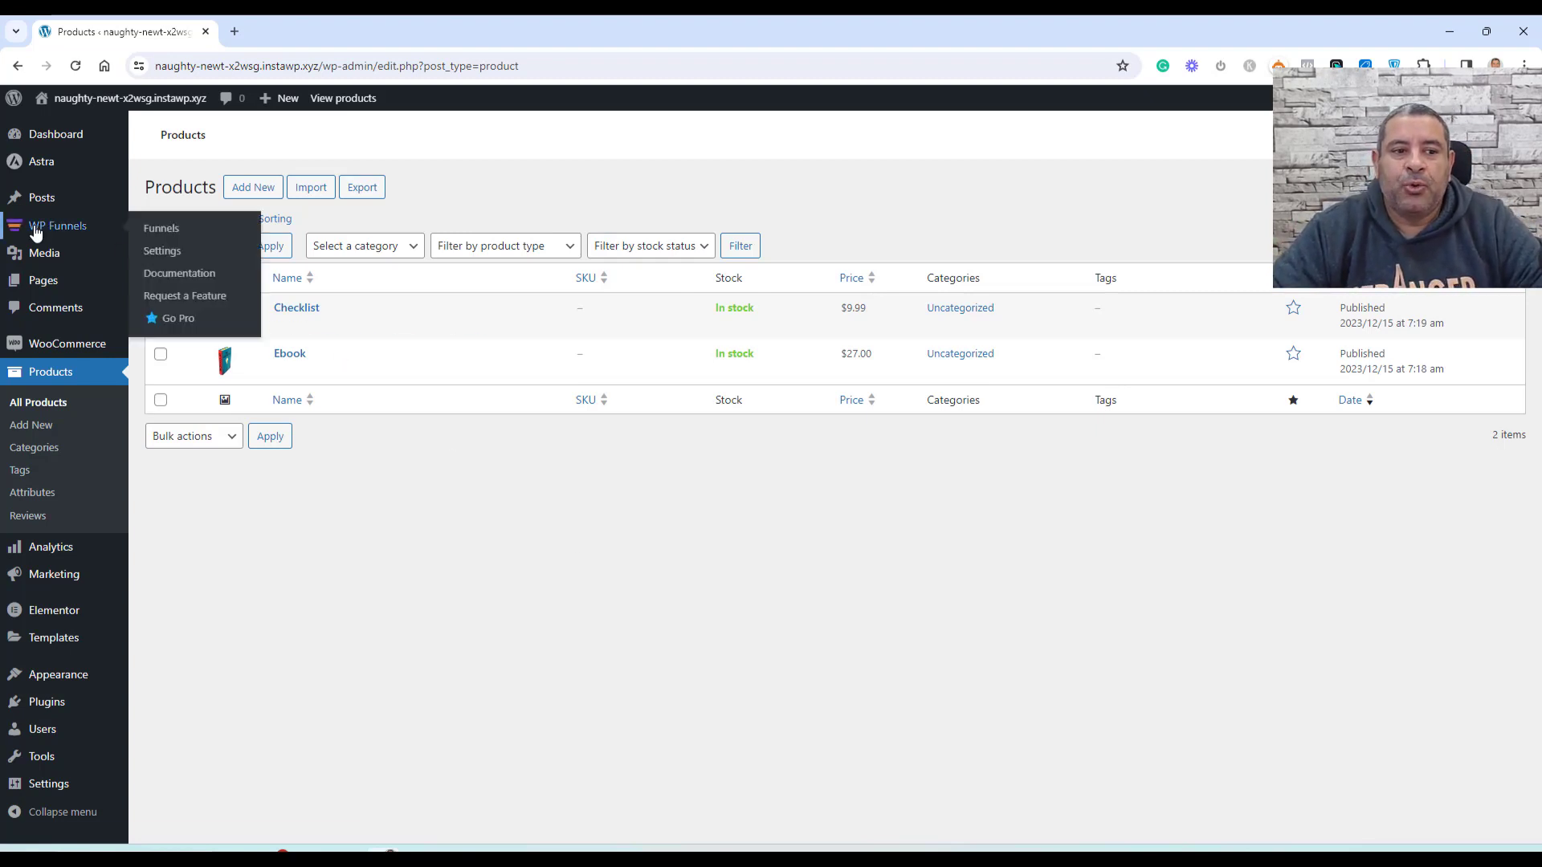
pyautogui.click(172, 261)
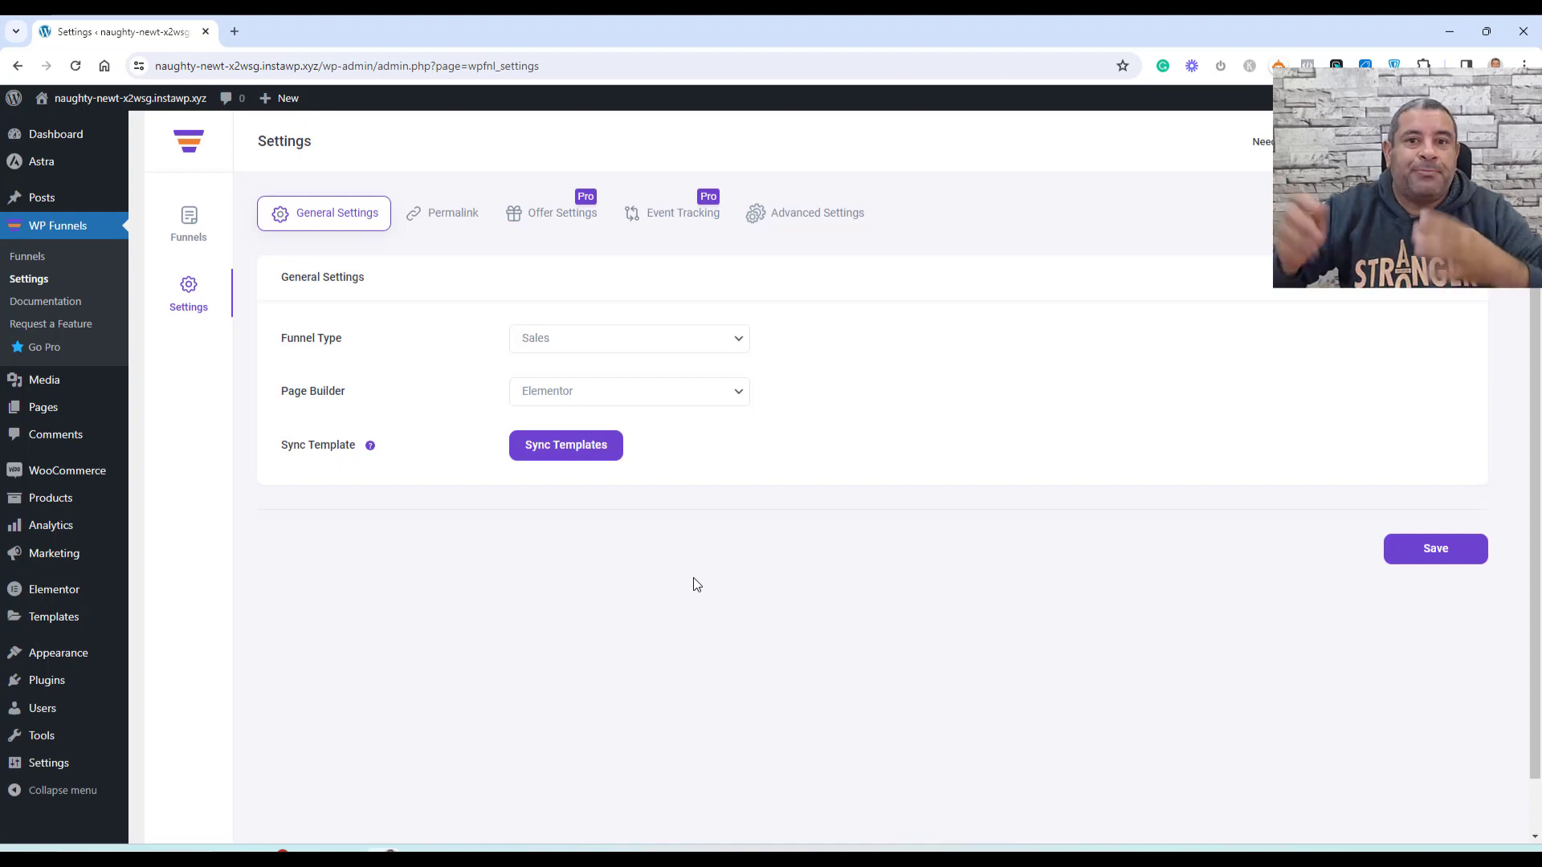
pyautogui.click(714, 392)
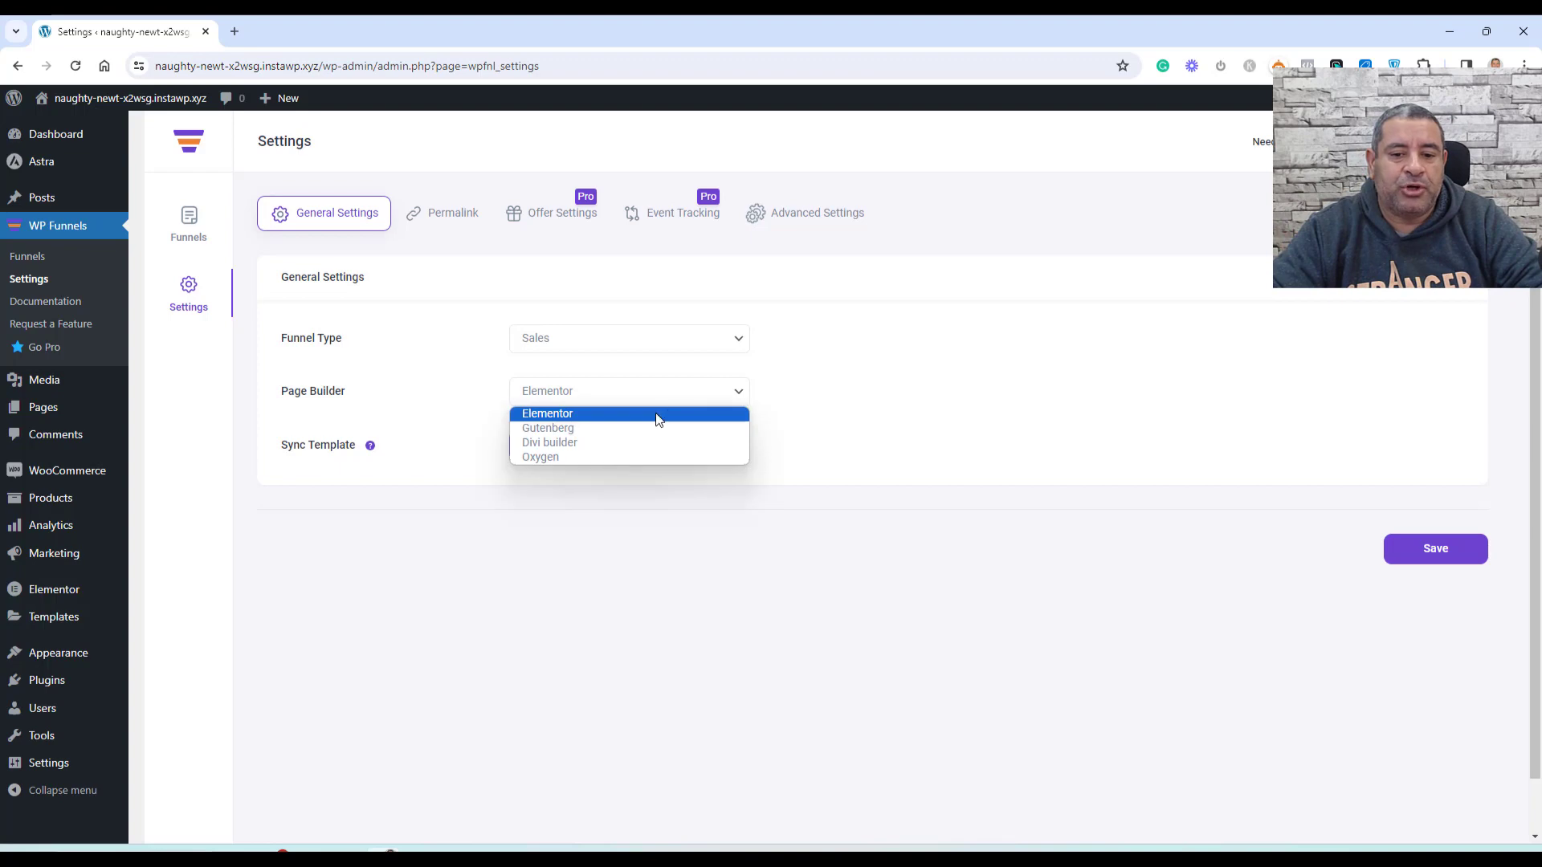
pyautogui.click(833, 402)
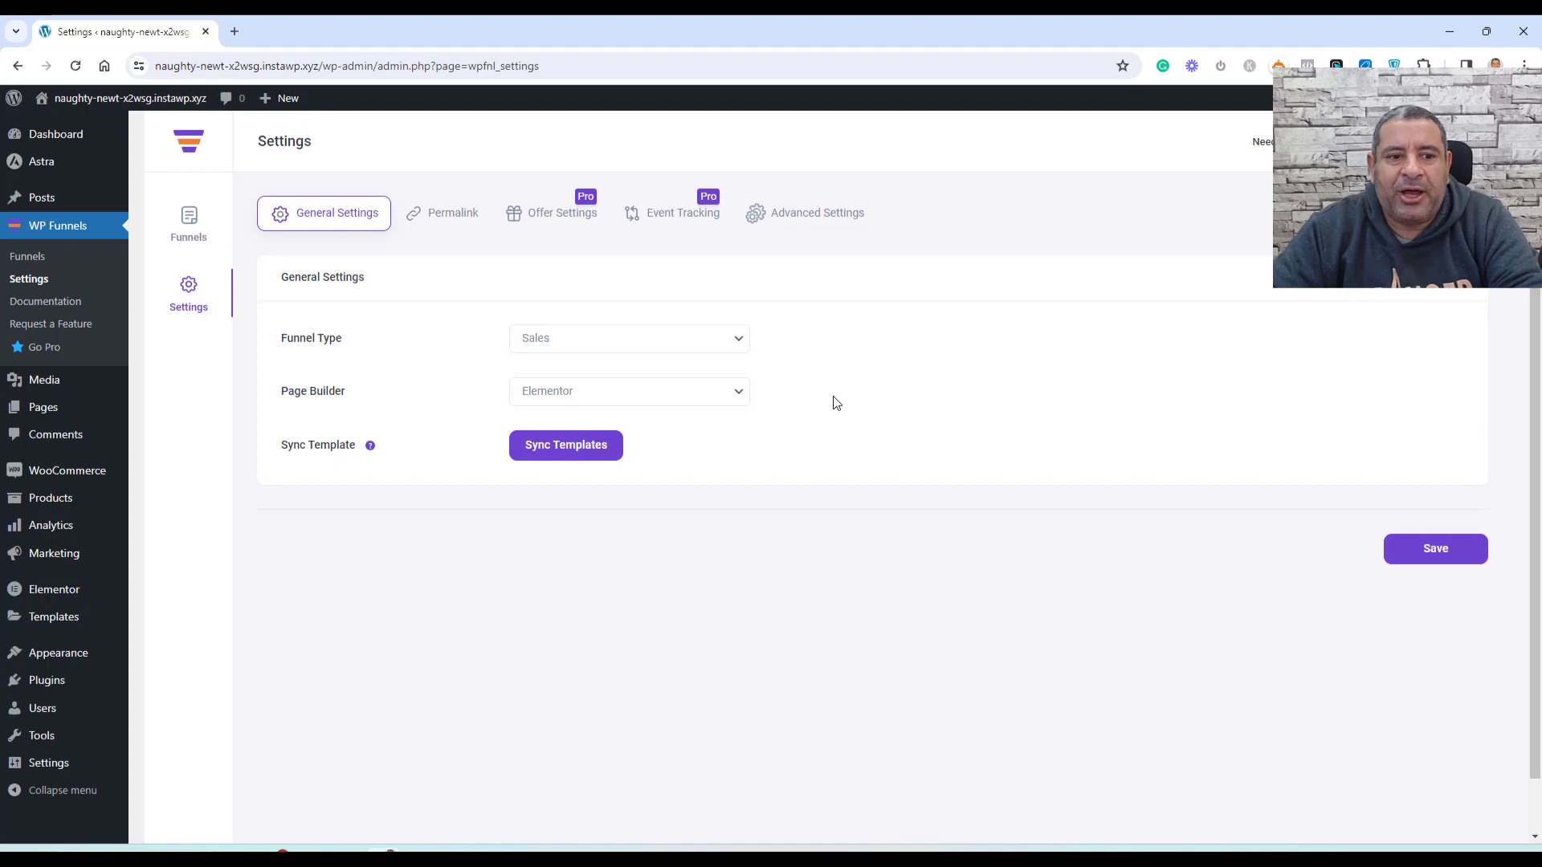
# Create the first funnel from the three-step eBook template in the template library
pyautogui.click(192, 232)
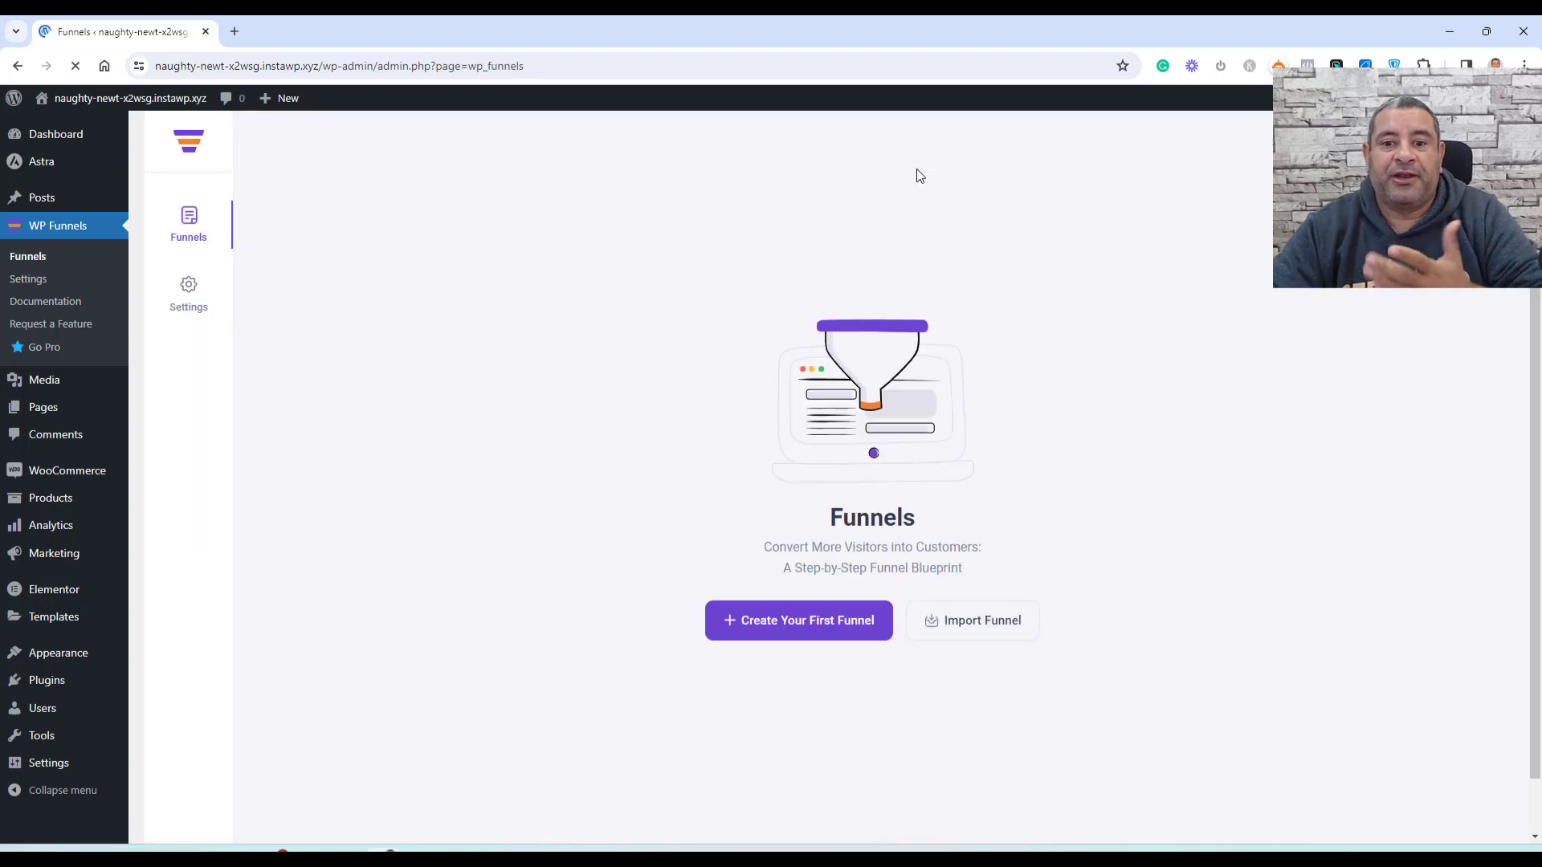
pyautogui.click(790, 631)
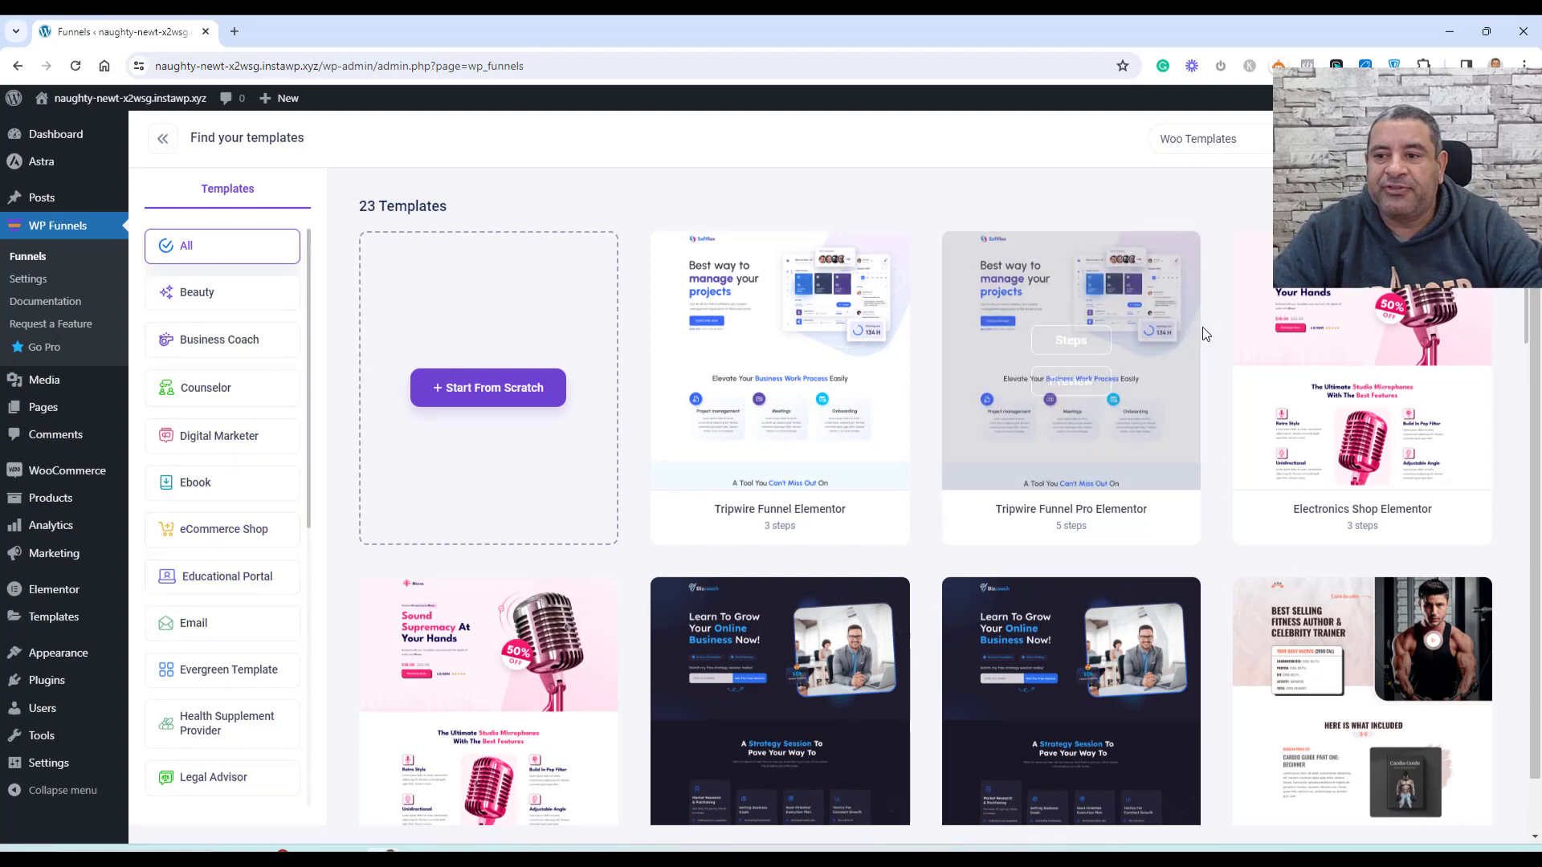
pyautogui.scroll(-15, 1202, 326)
pyautogui.scroll(15, 1205, 332)
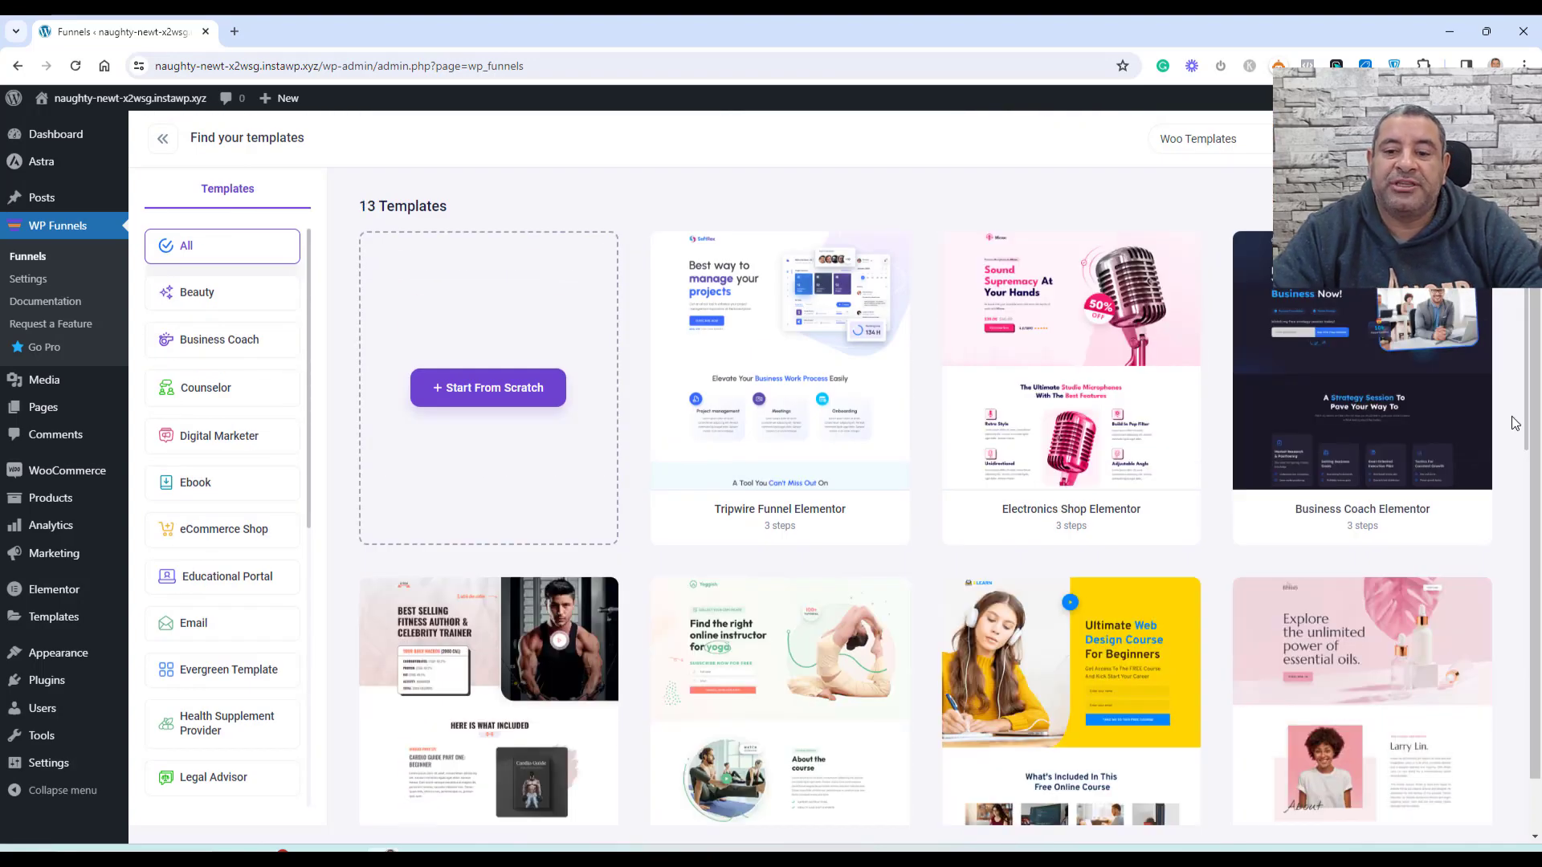
pyautogui.scroll(-7, 1514, 424)
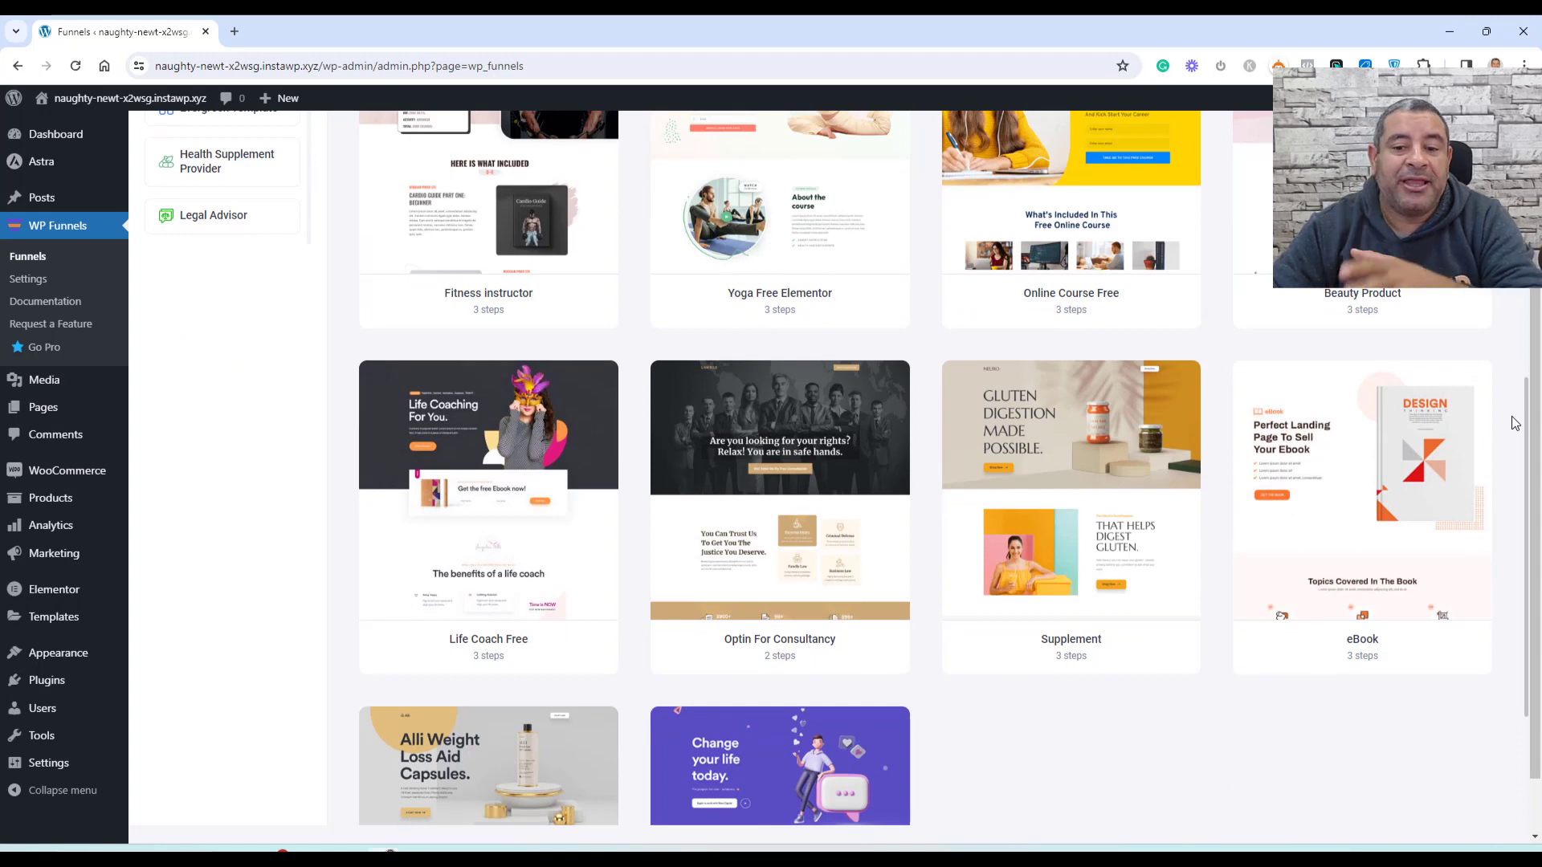
pyautogui.scroll(-3, 1515, 424)
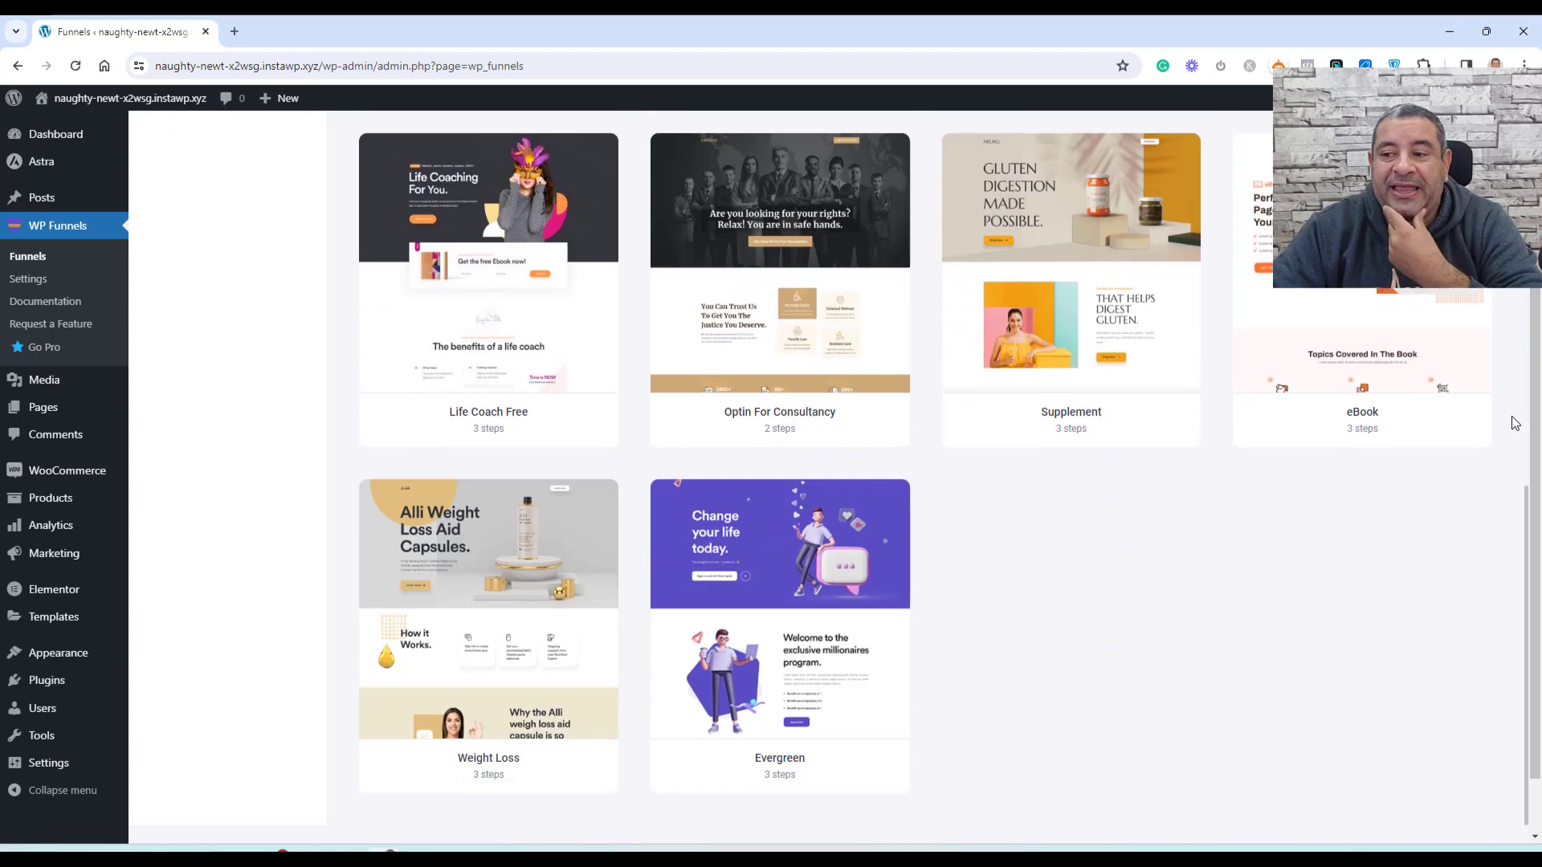
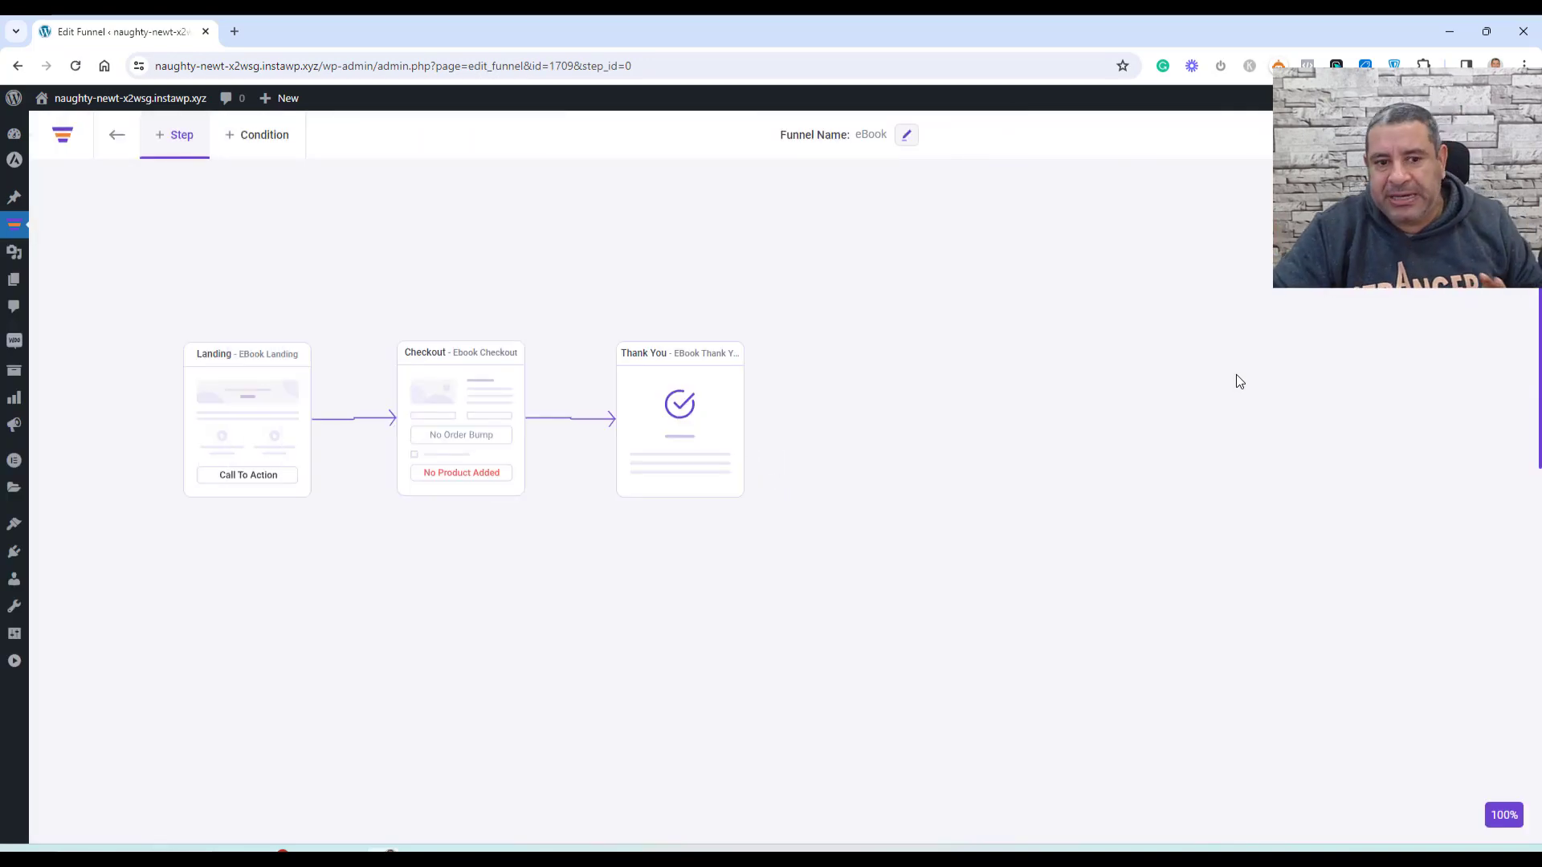
# Inspect the funnel's landing, checkout and thank-you steps, and view the landing step's name and URL slug
pyautogui.click(246, 407)
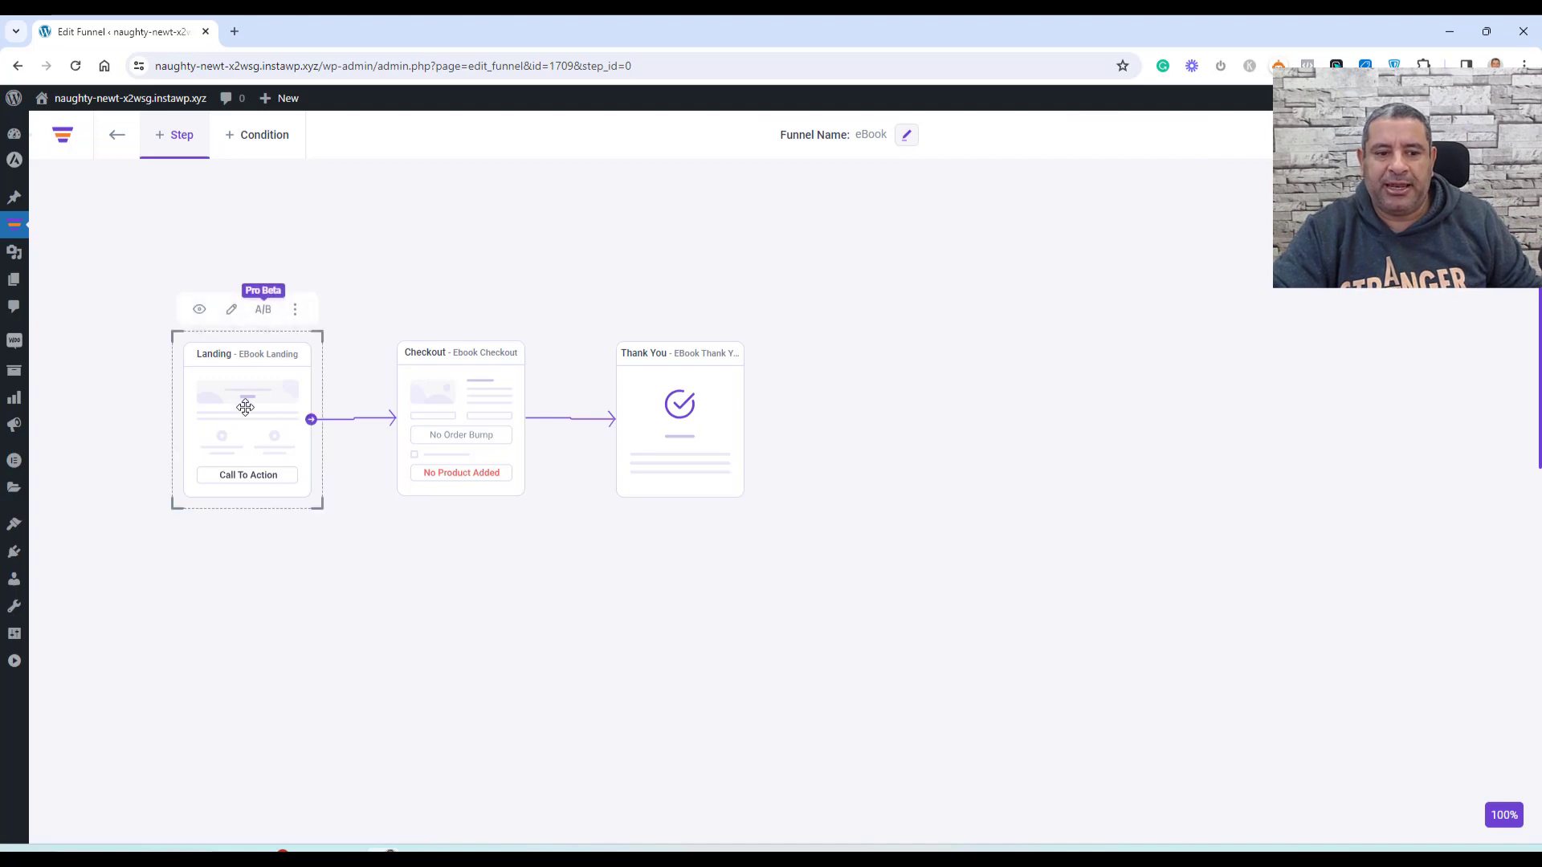
pyautogui.click(458, 411)
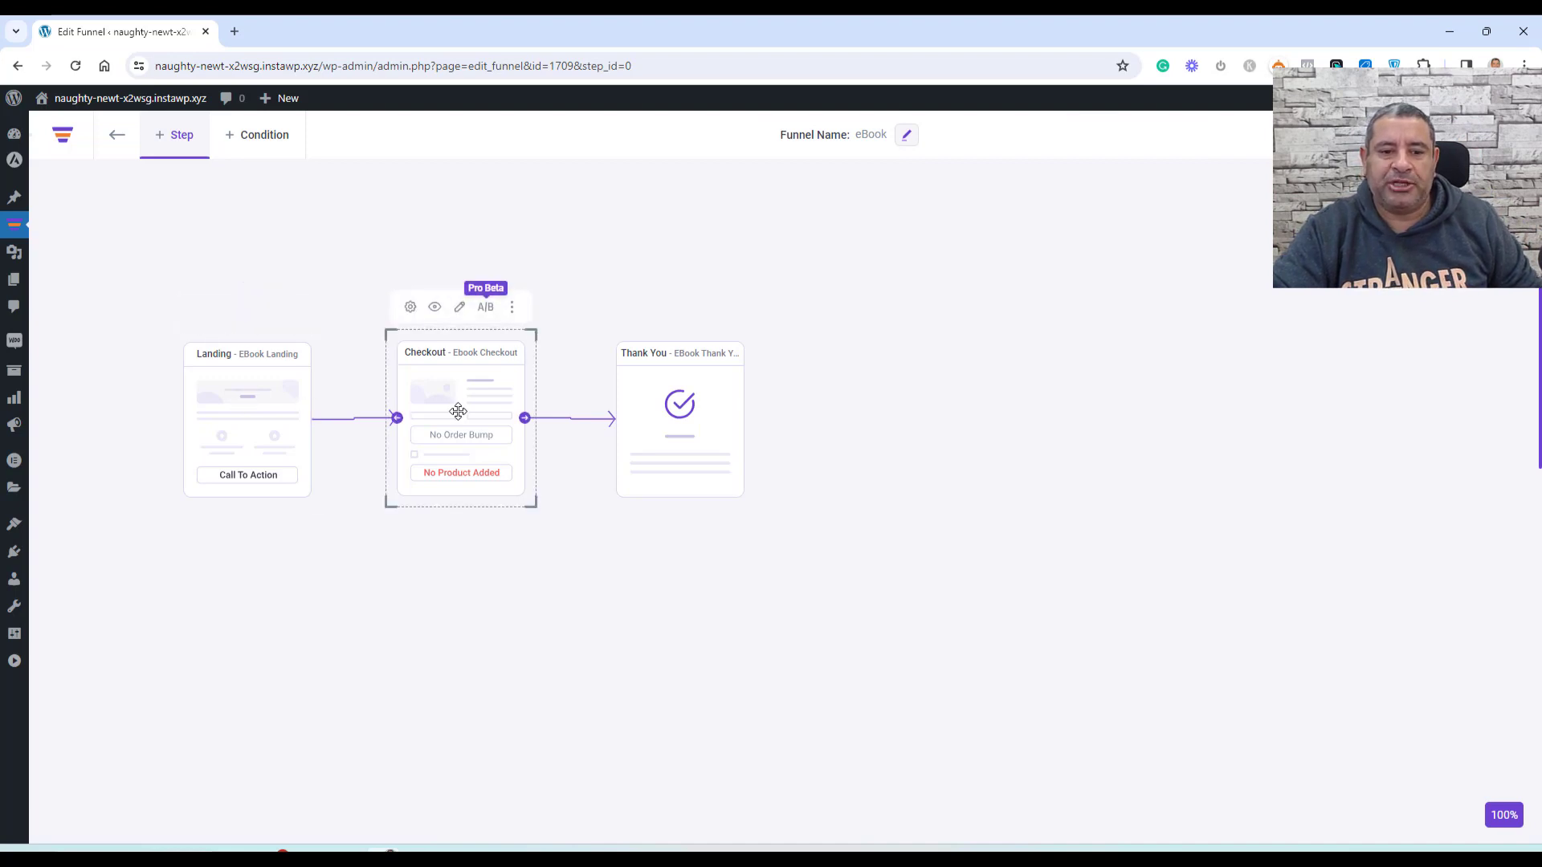
pyautogui.click(704, 381)
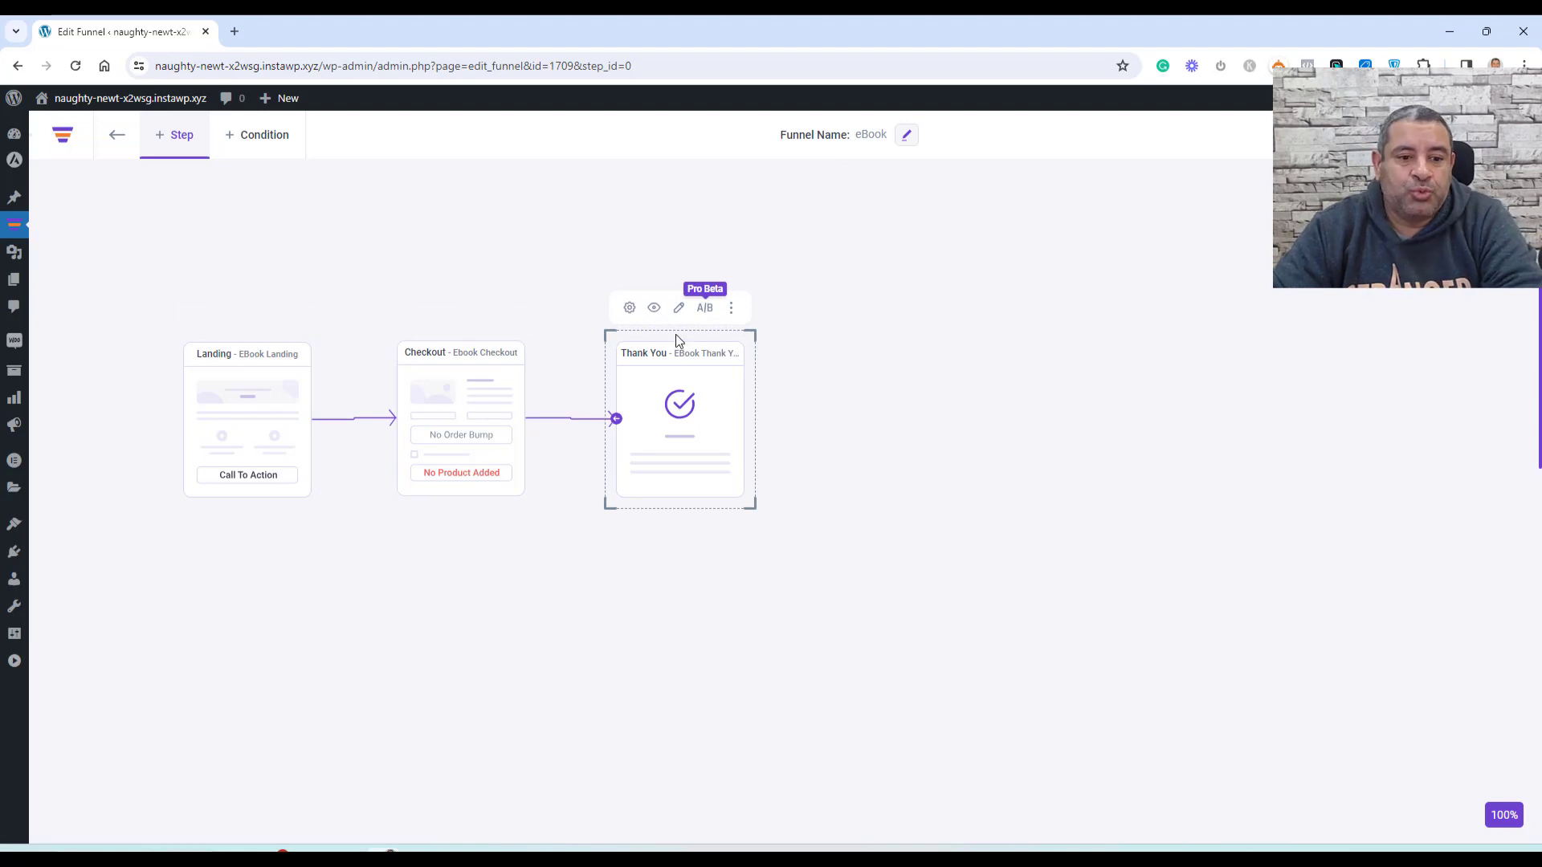
pyautogui.click(222, 413)
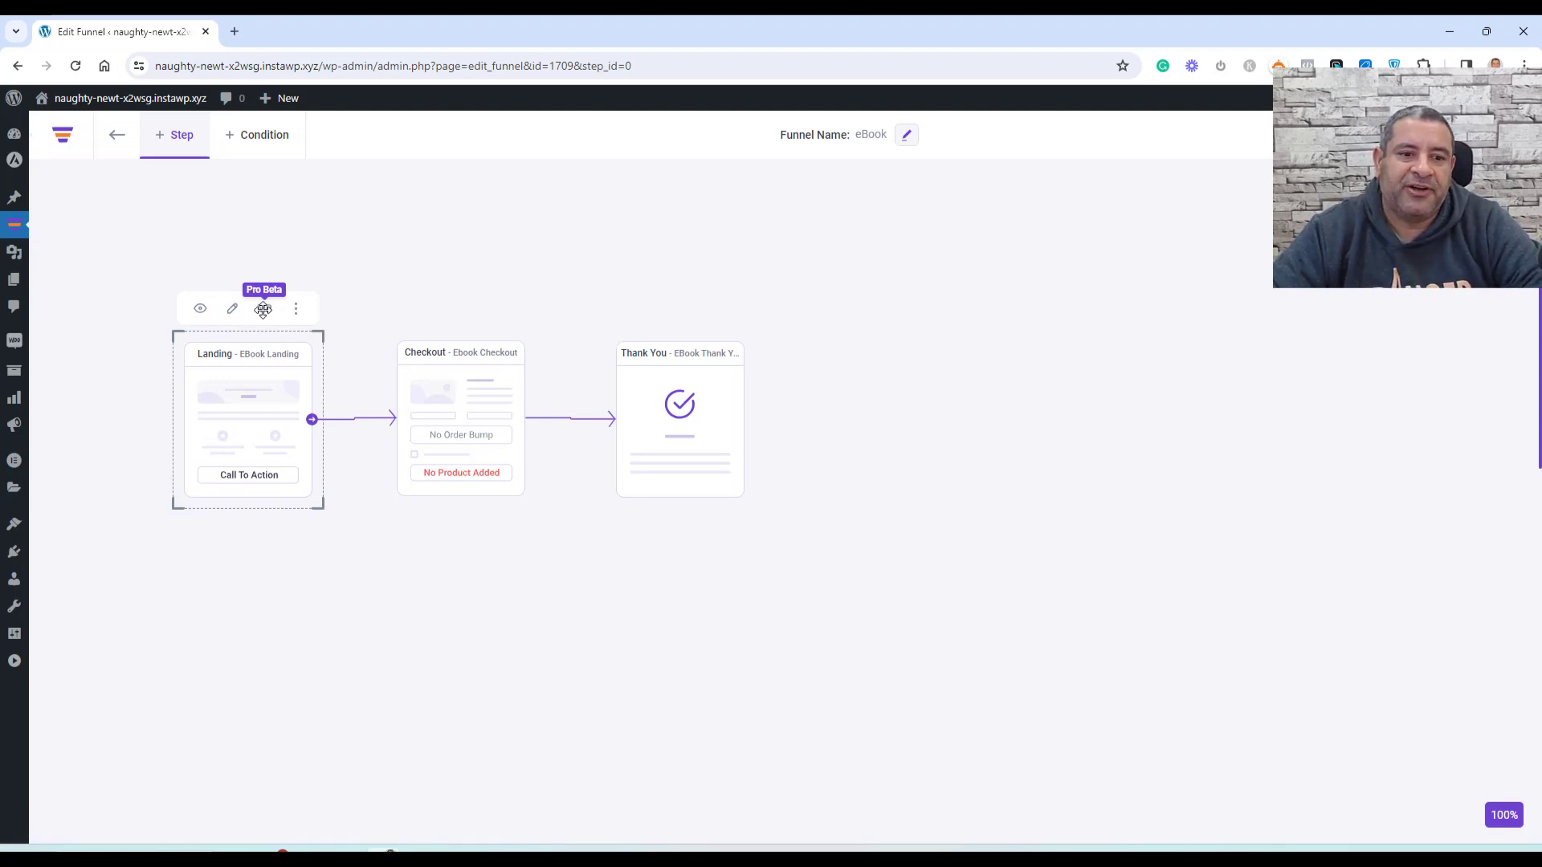
pyautogui.click(296, 309)
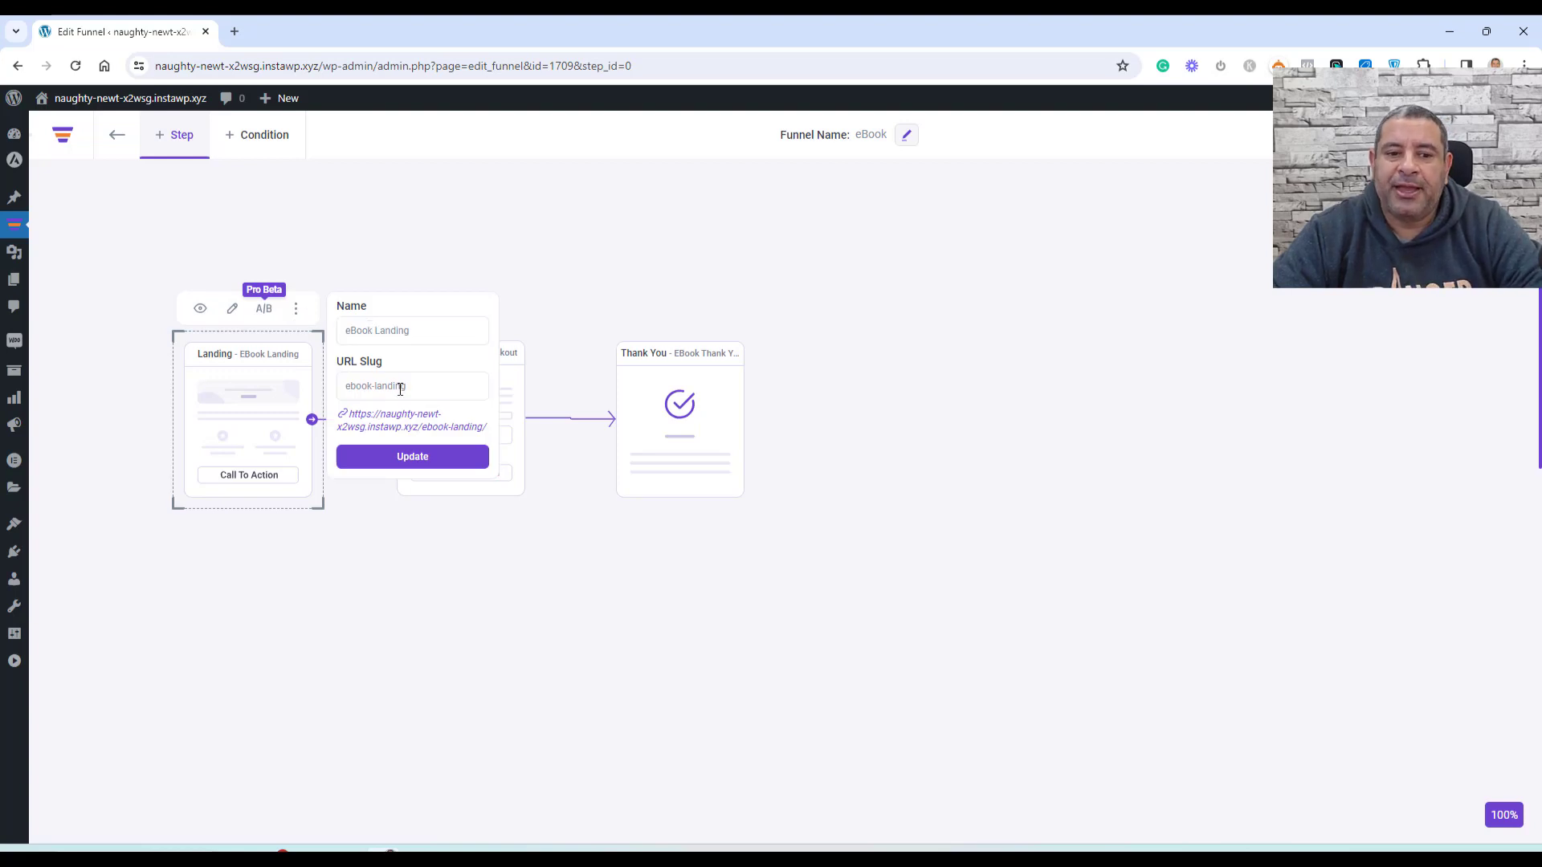
pyautogui.click(932, 409)
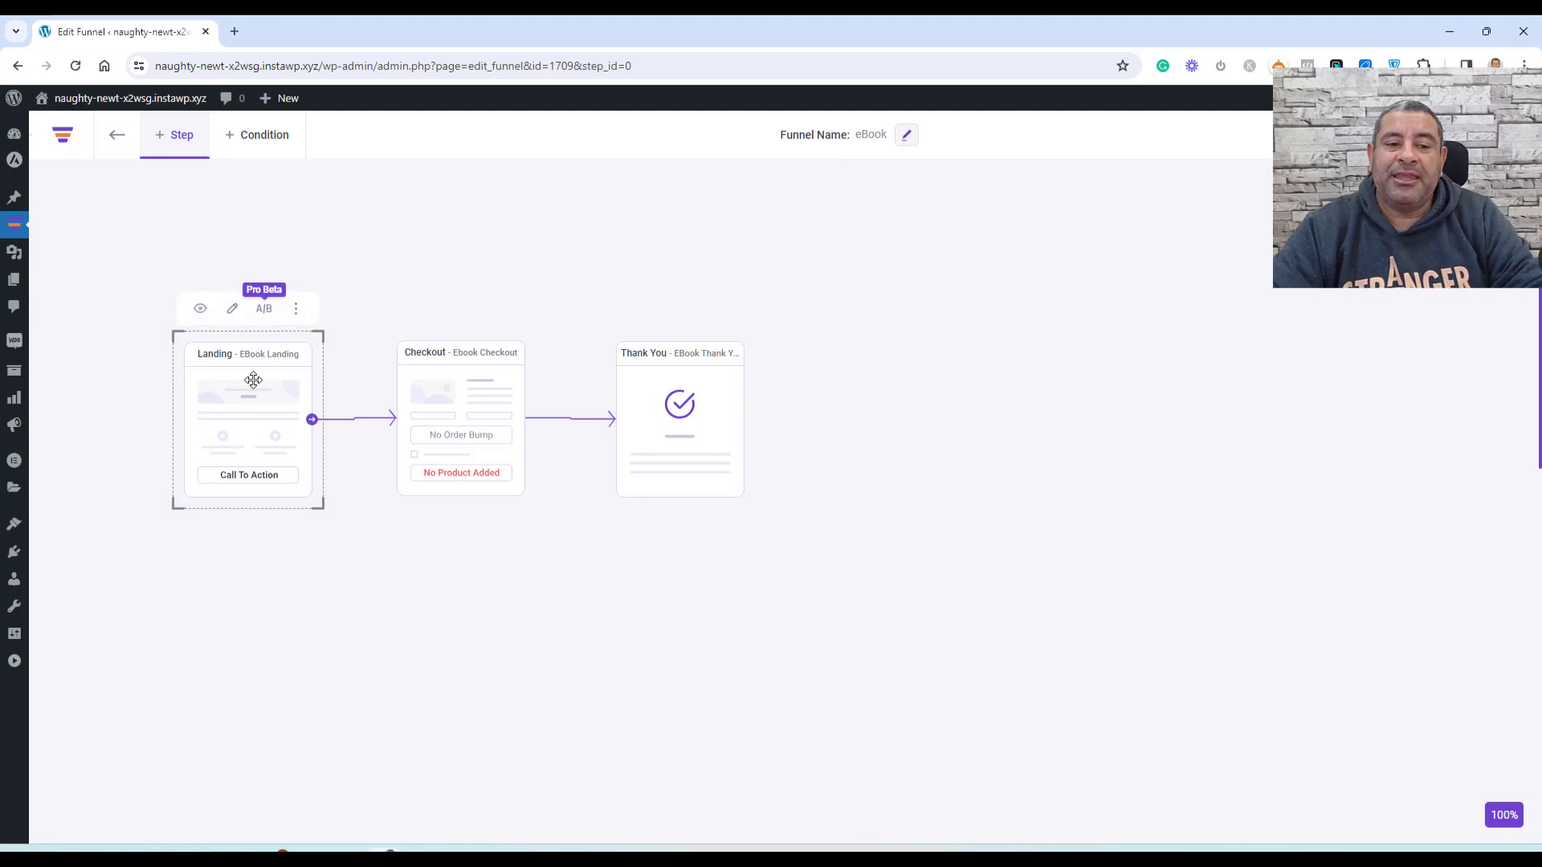
# Open the eBook landing page in Elementor and look over its book image, main heading and topics section
pyautogui.click(232, 310)
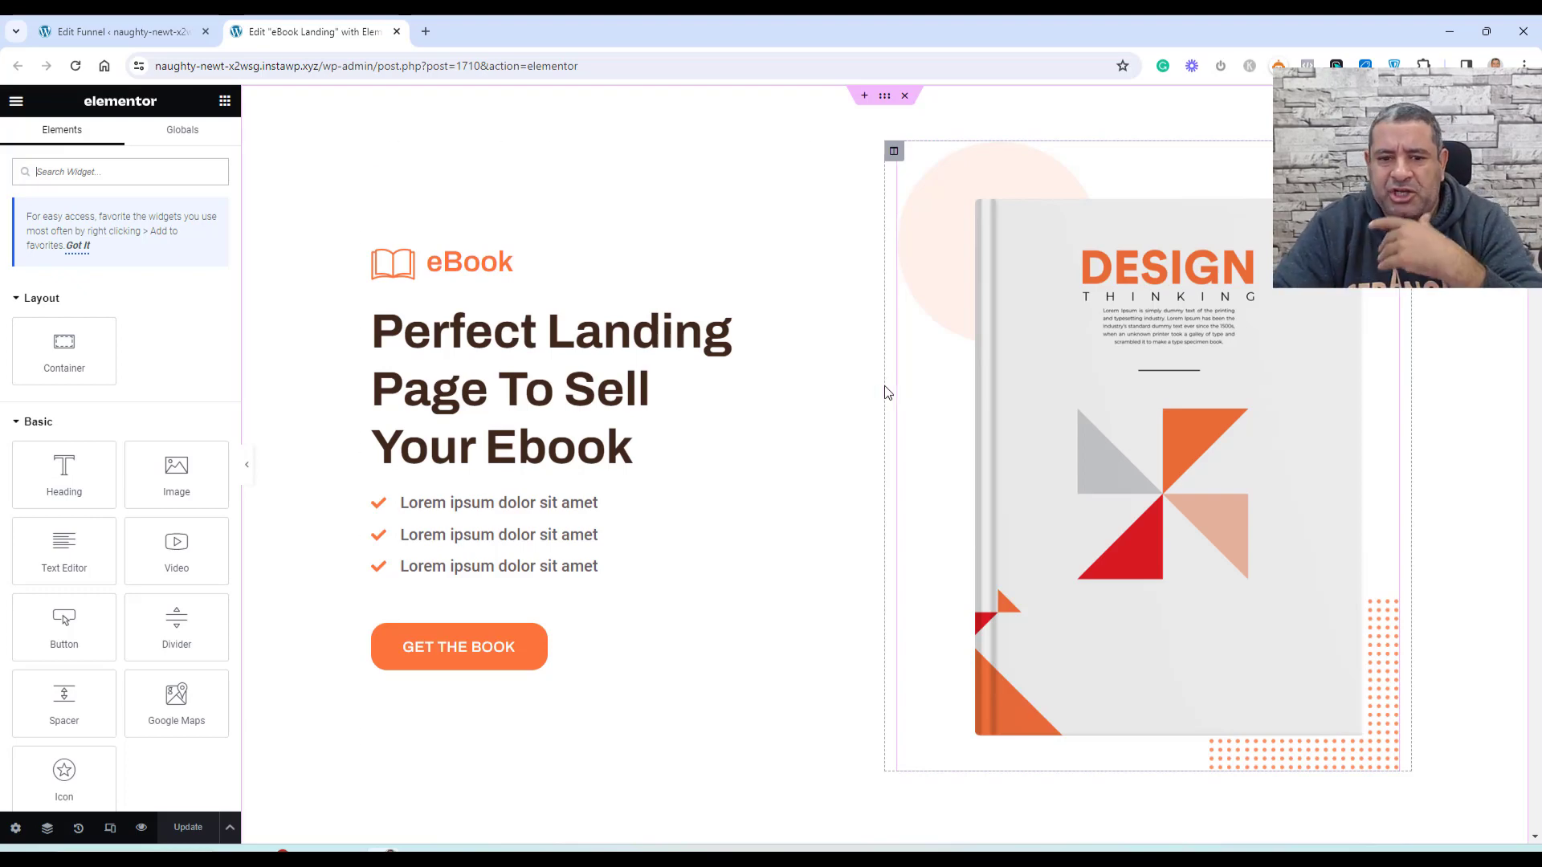
pyautogui.click(1038, 376)
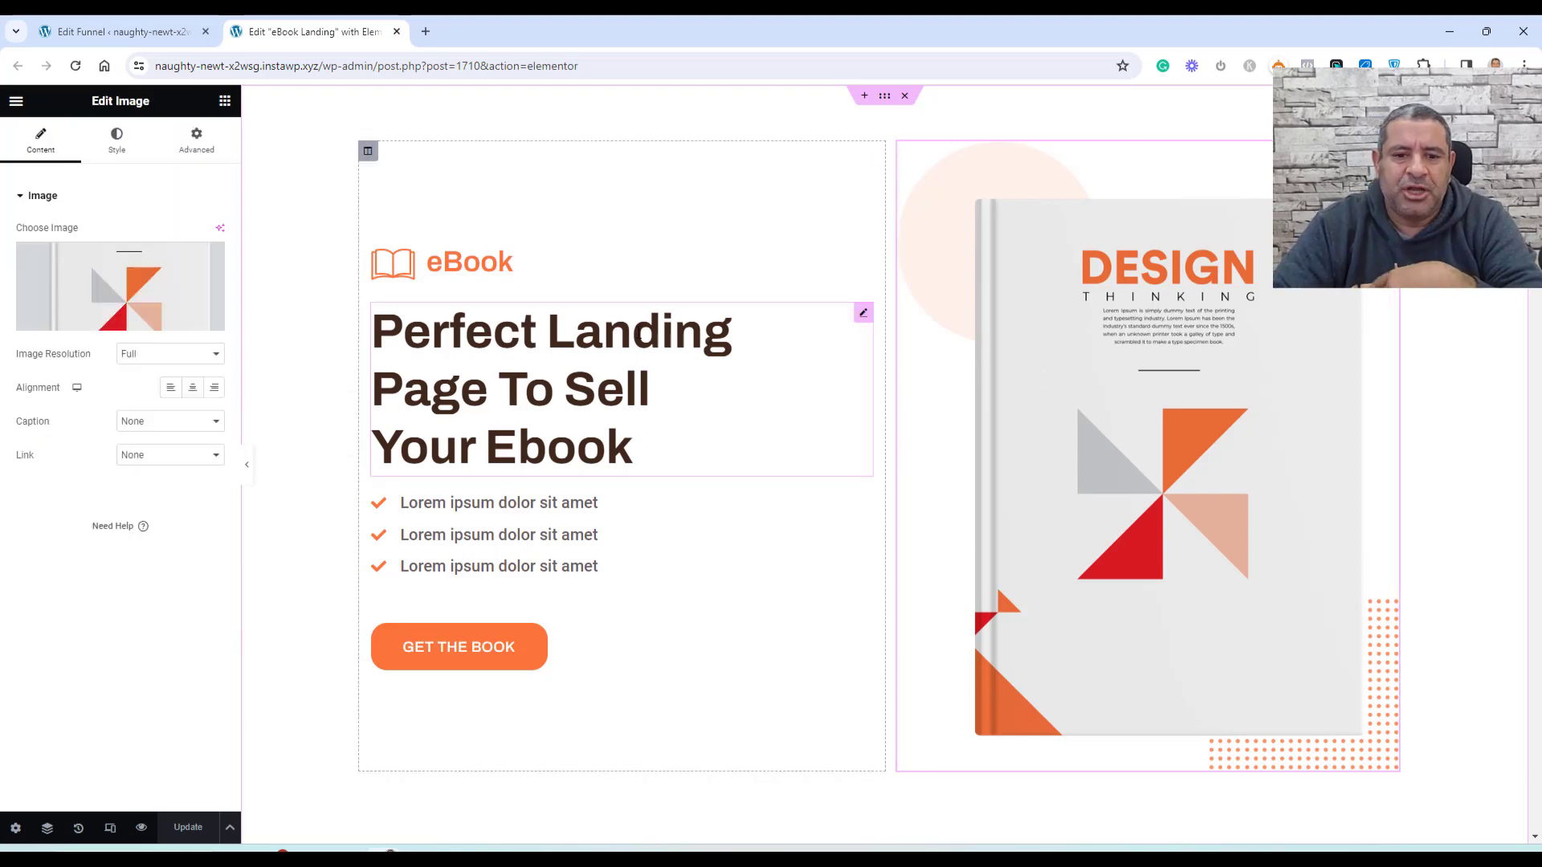
pyautogui.click(651, 462)
pyautogui.scroll(-7, 651, 462)
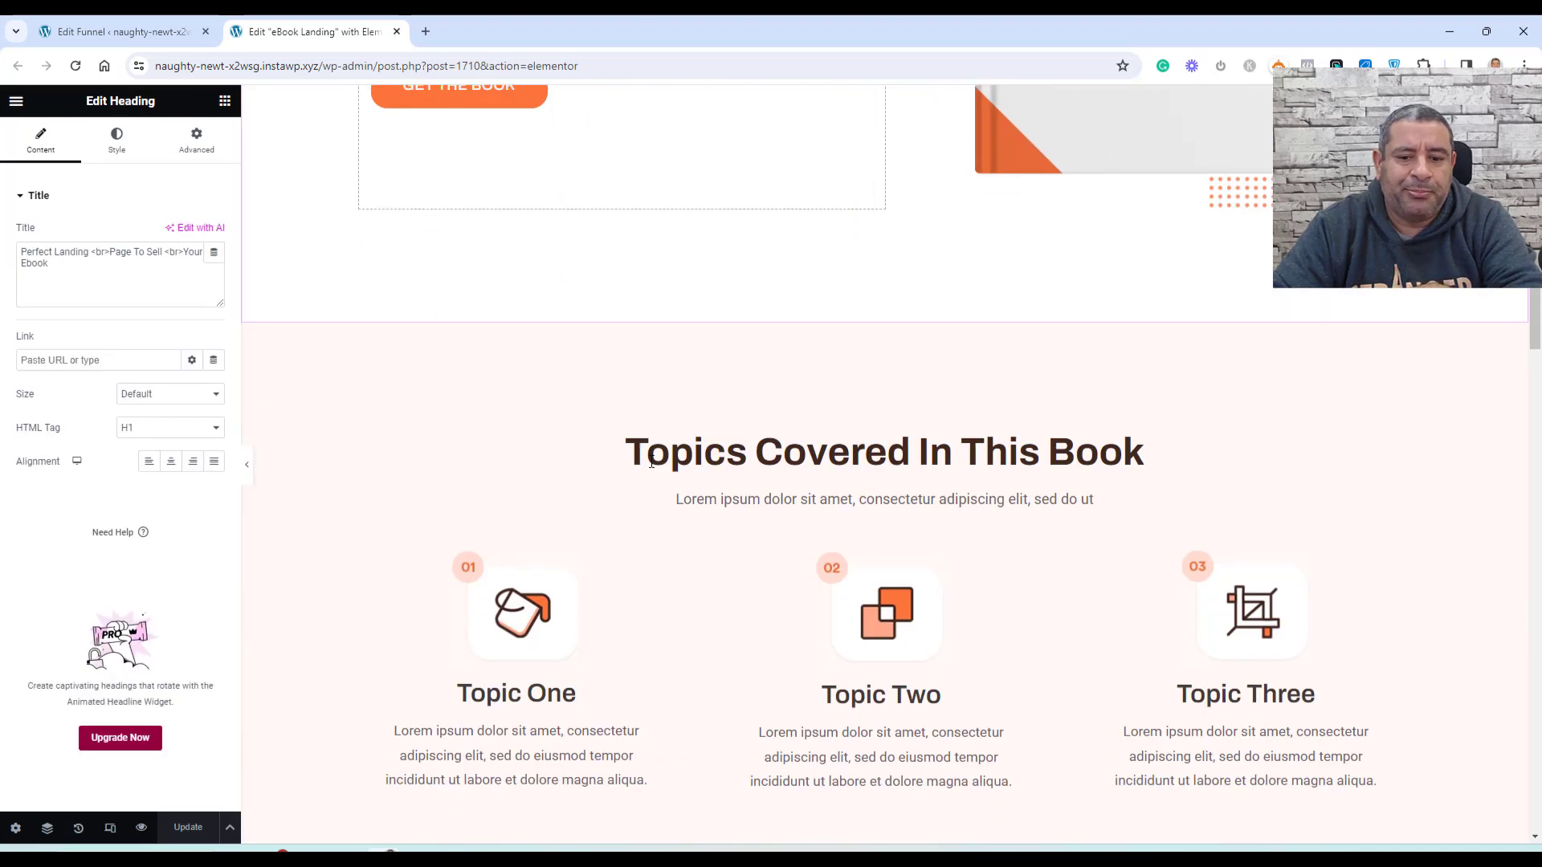
pyautogui.scroll(7, 652, 461)
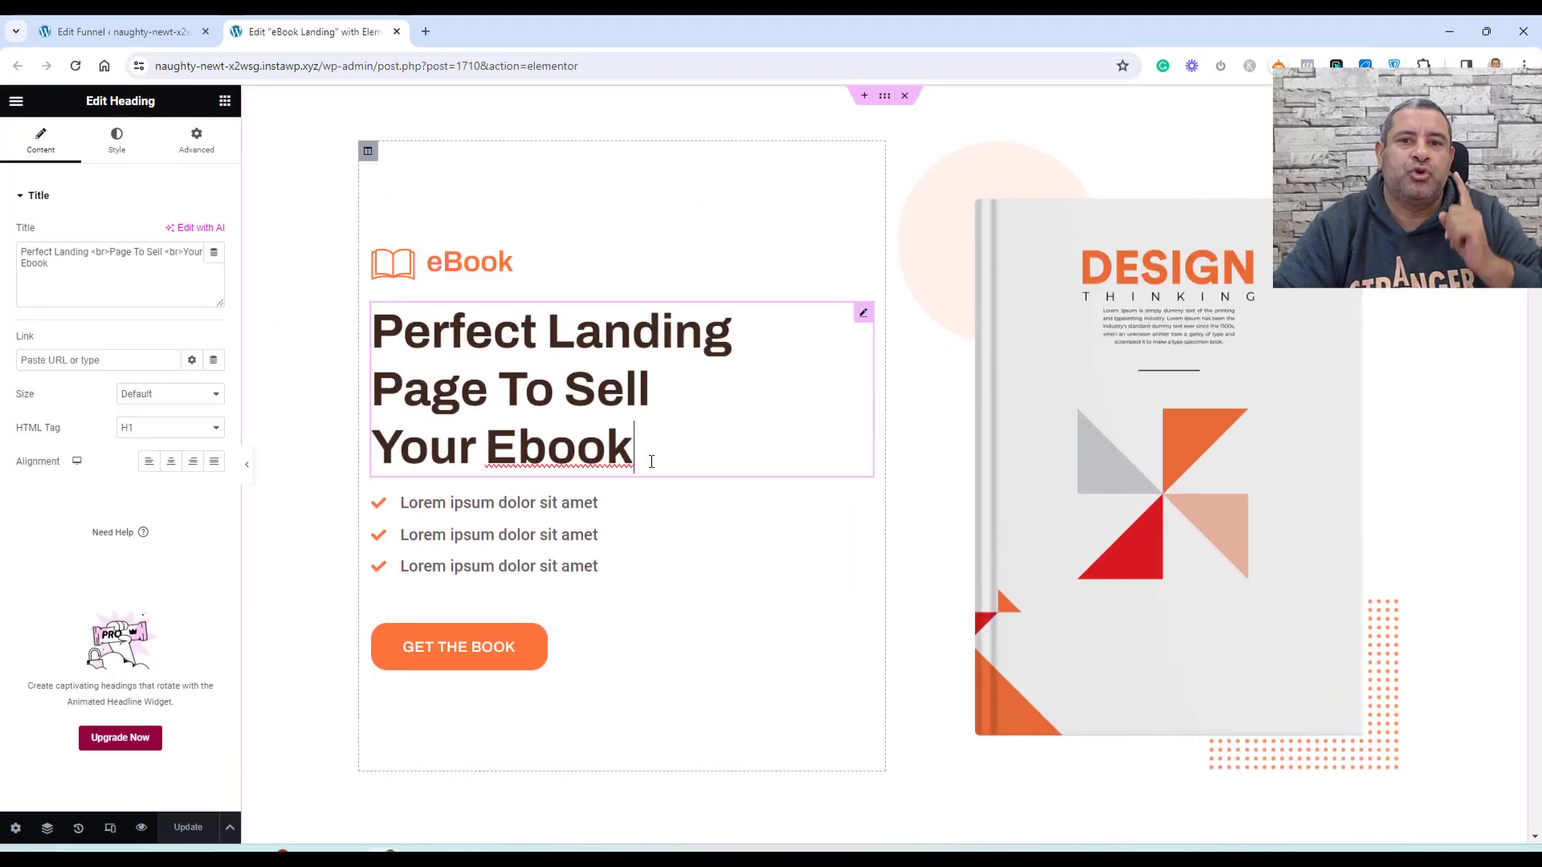
# Set the button type of the landing page's GET THE BOOK button to Next Step
pyautogui.click(608, 640)
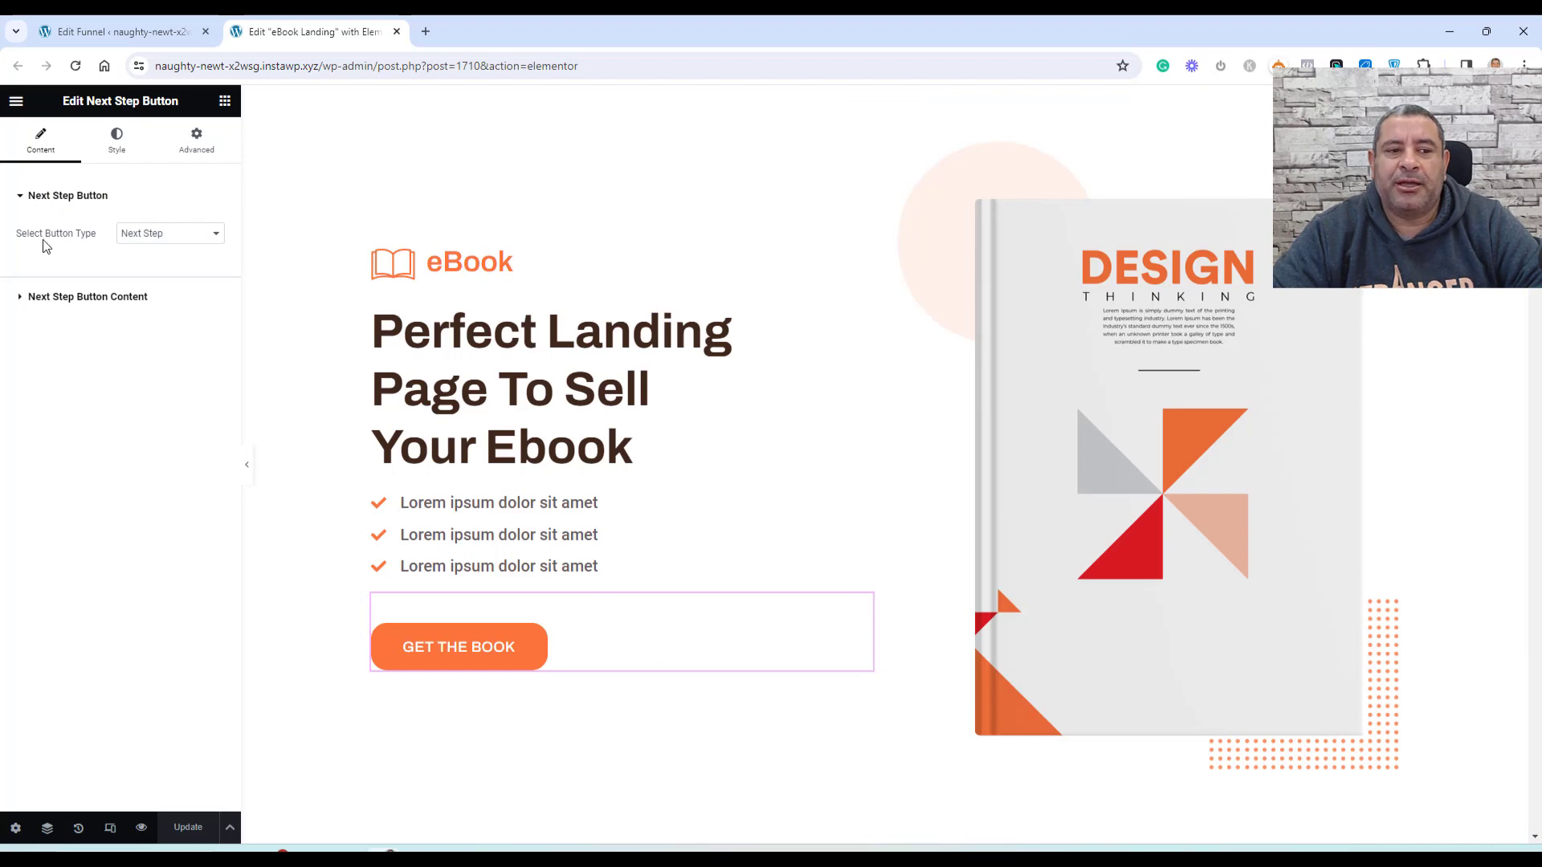
pyautogui.click(217, 235)
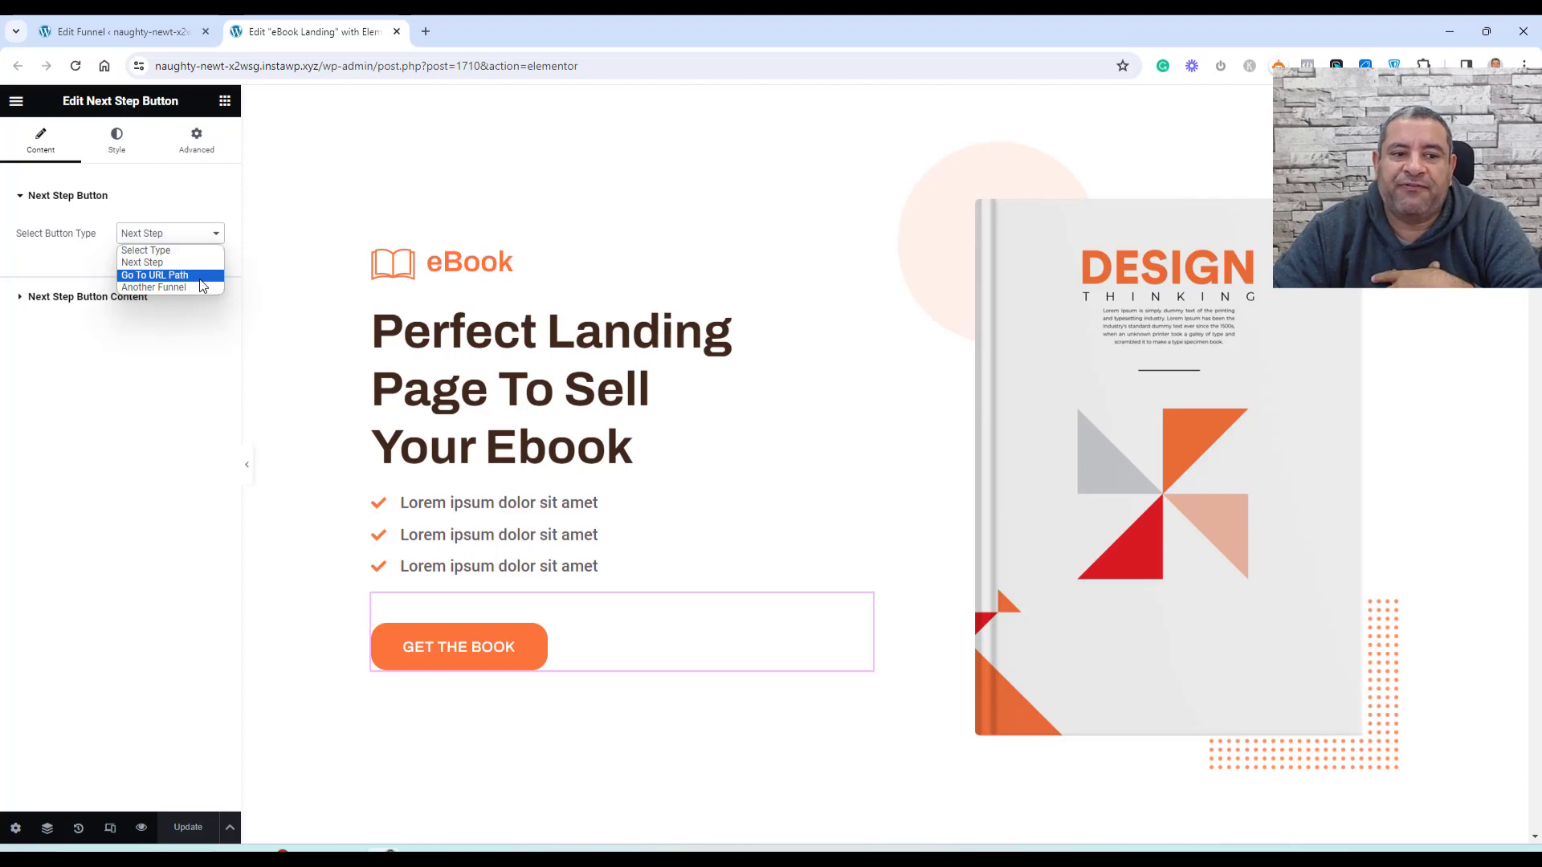
pyautogui.click(193, 264)
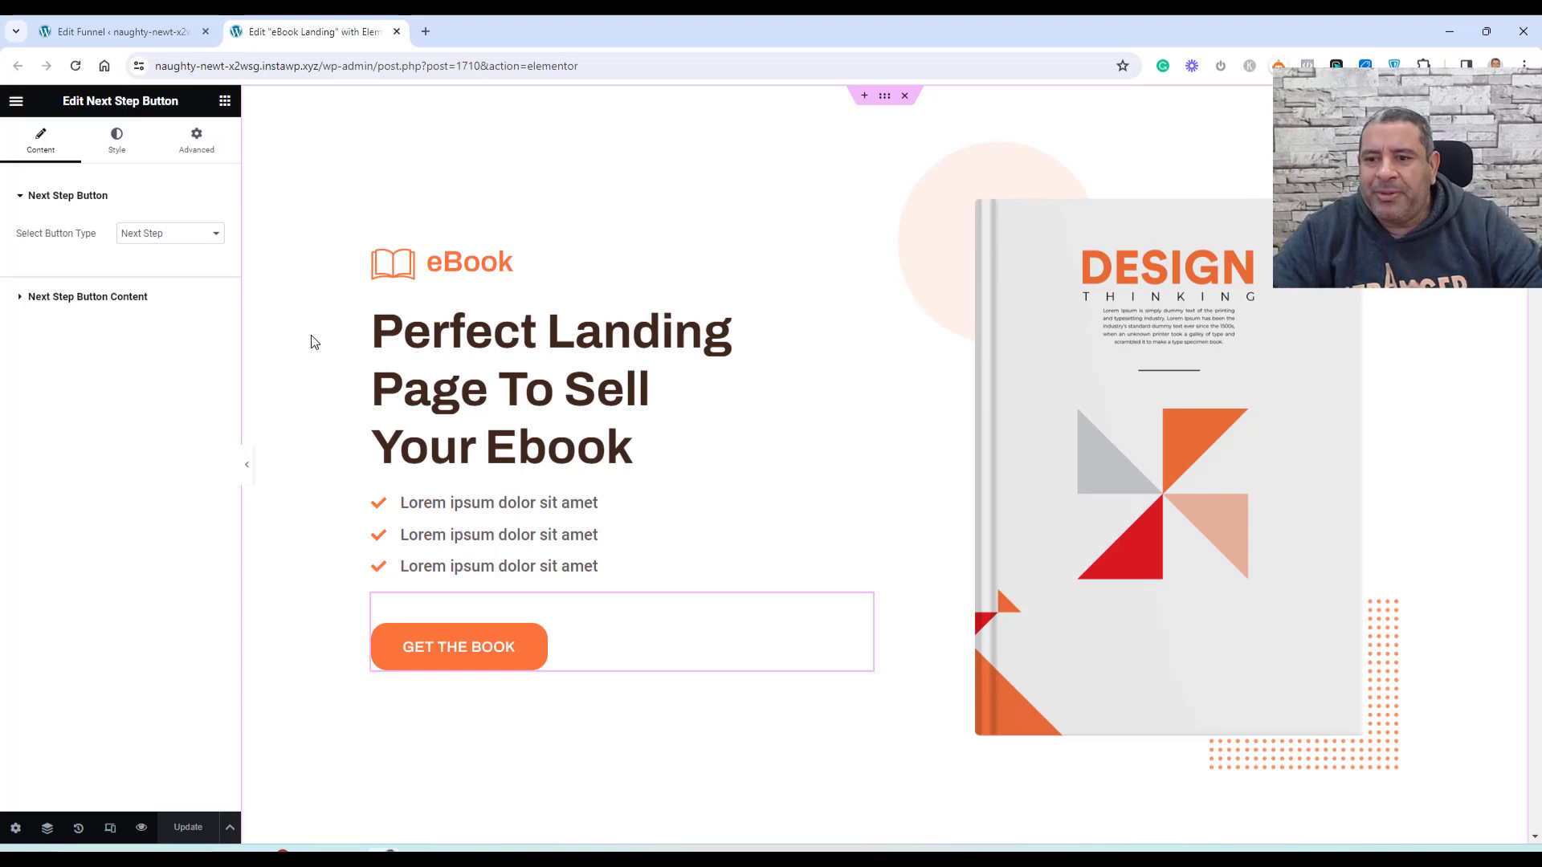
pyautogui.scroll(-1, 313, 464)
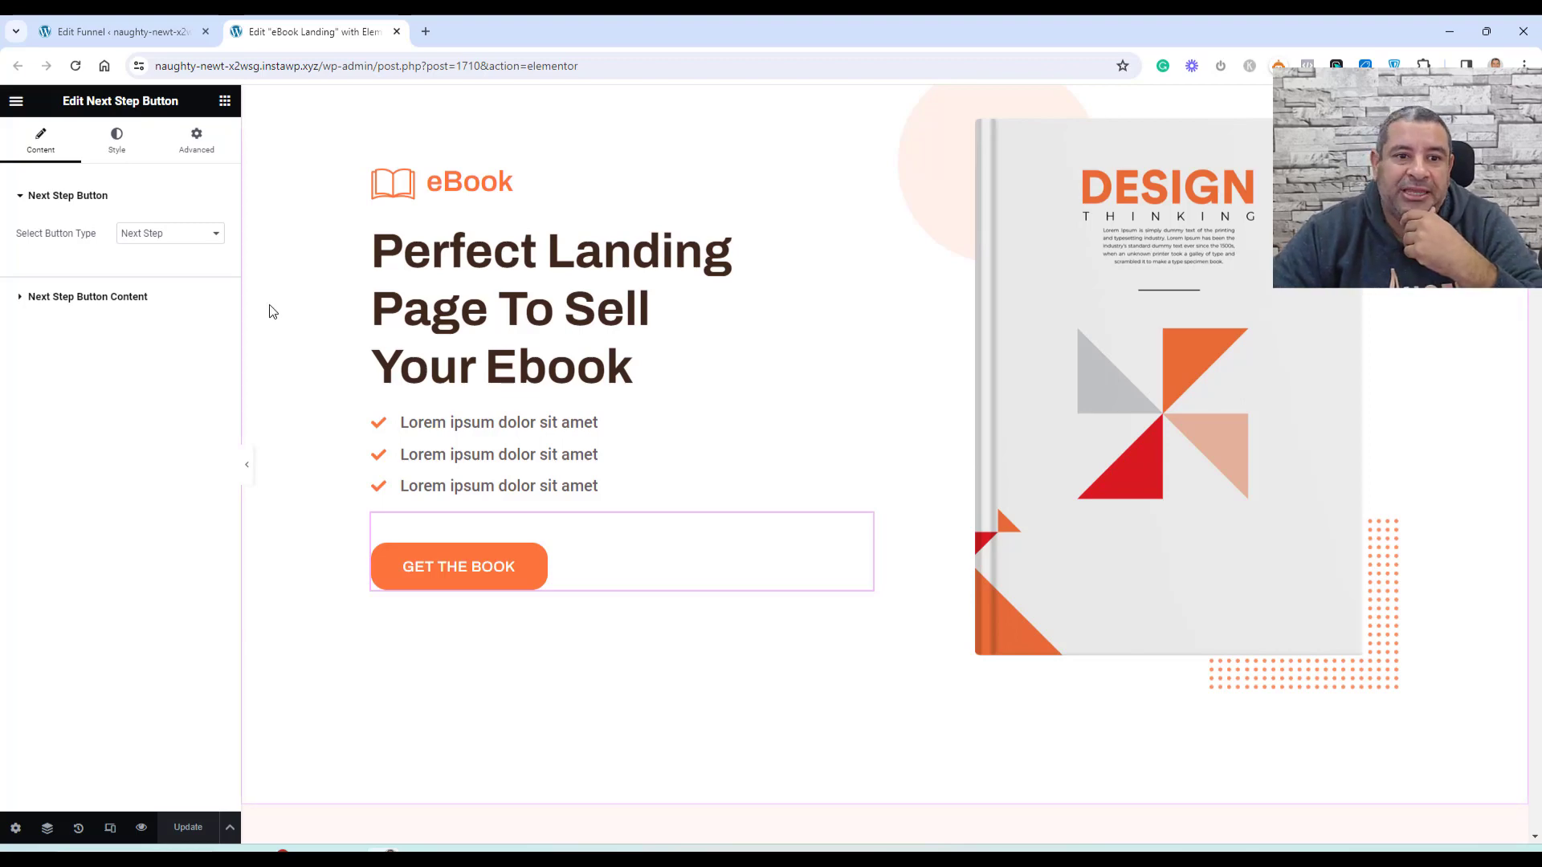
# Close the landing page editor and open the settings of the funnel's Checkout step
pyautogui.click(396, 31)
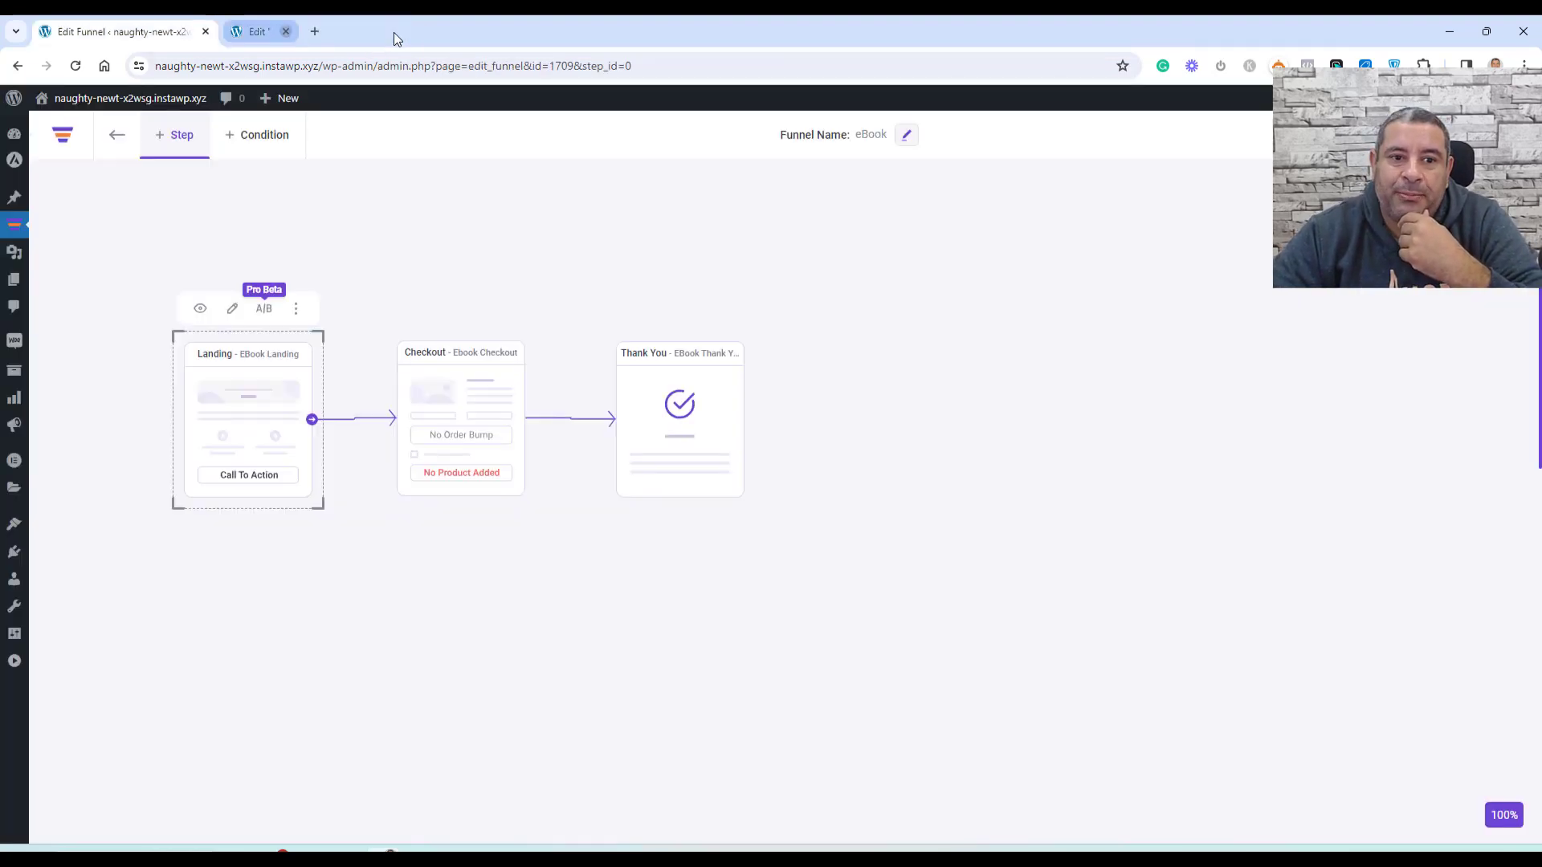
pyautogui.click(460, 388)
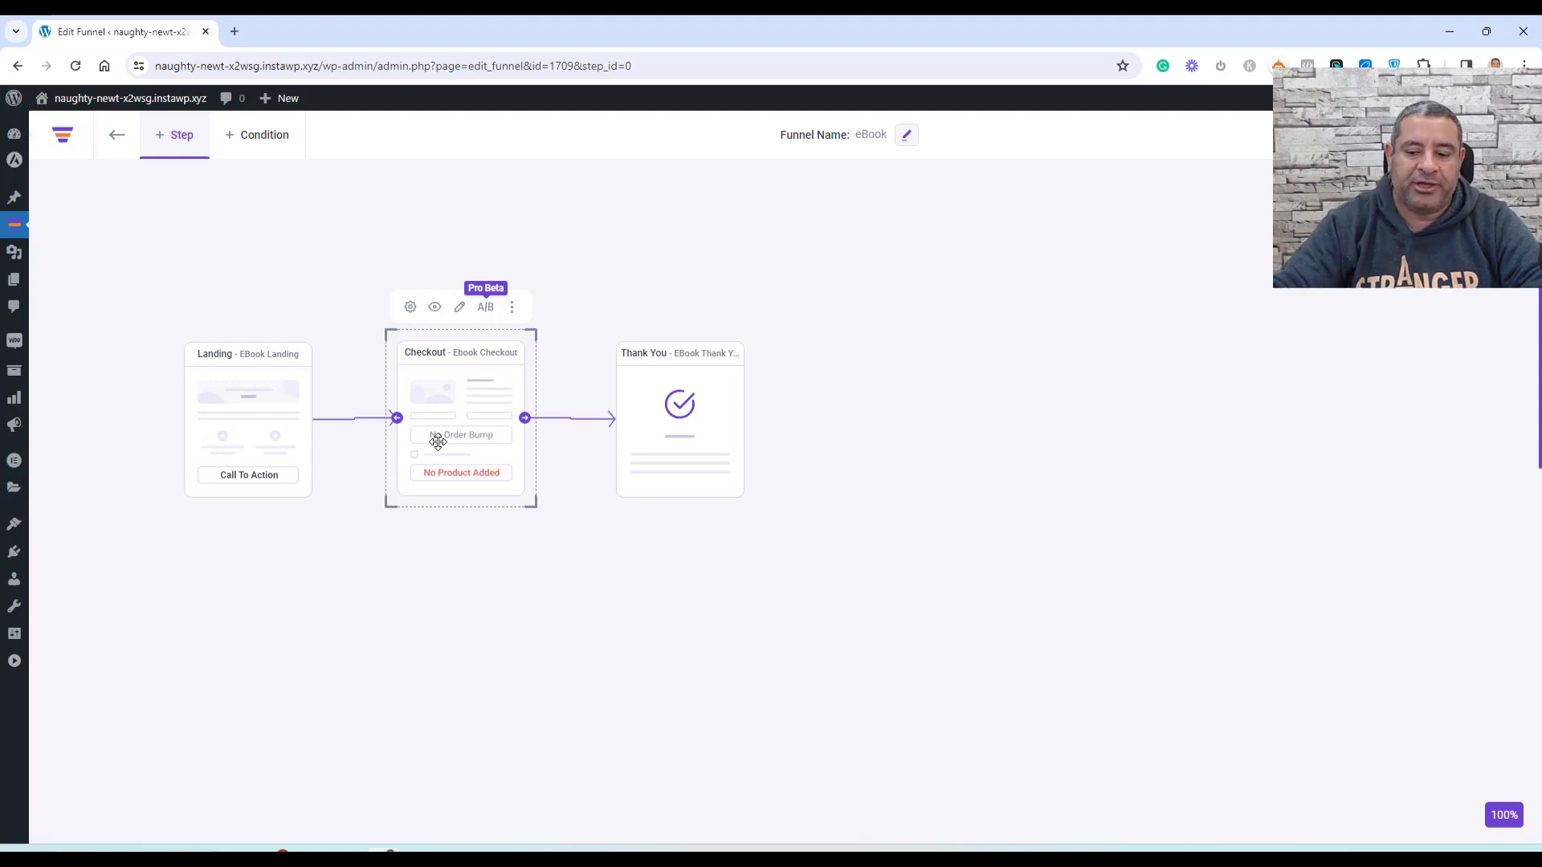
pyautogui.click(415, 309)
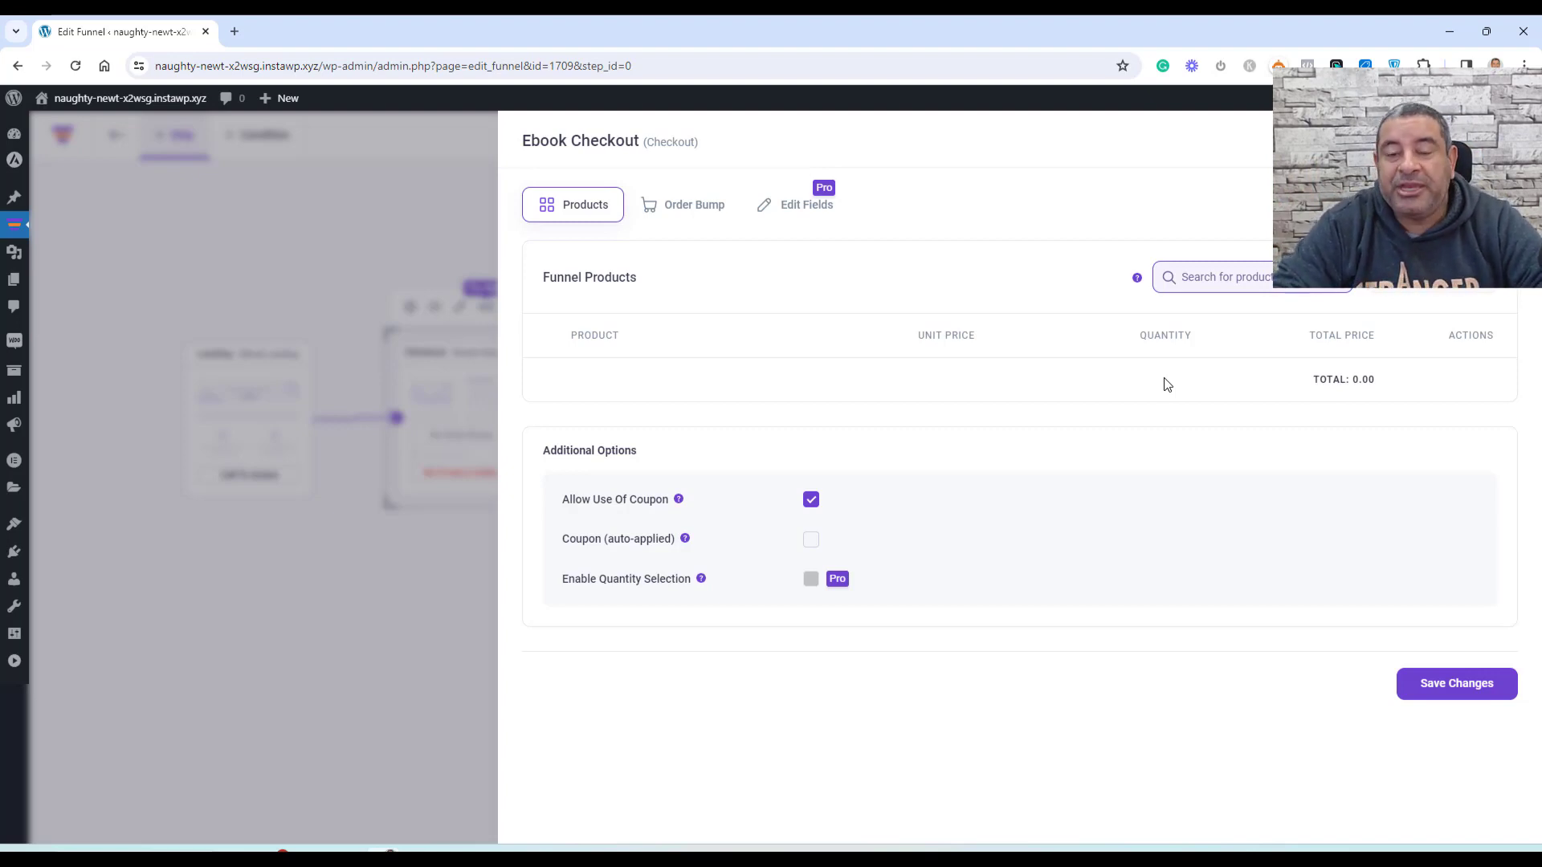
# Find the Ebook product and add it to the checkout's funnel products
pyautogui.click(1237, 278)
pyautogui.click(1239, 278)
pyautogui.click(1238, 278)
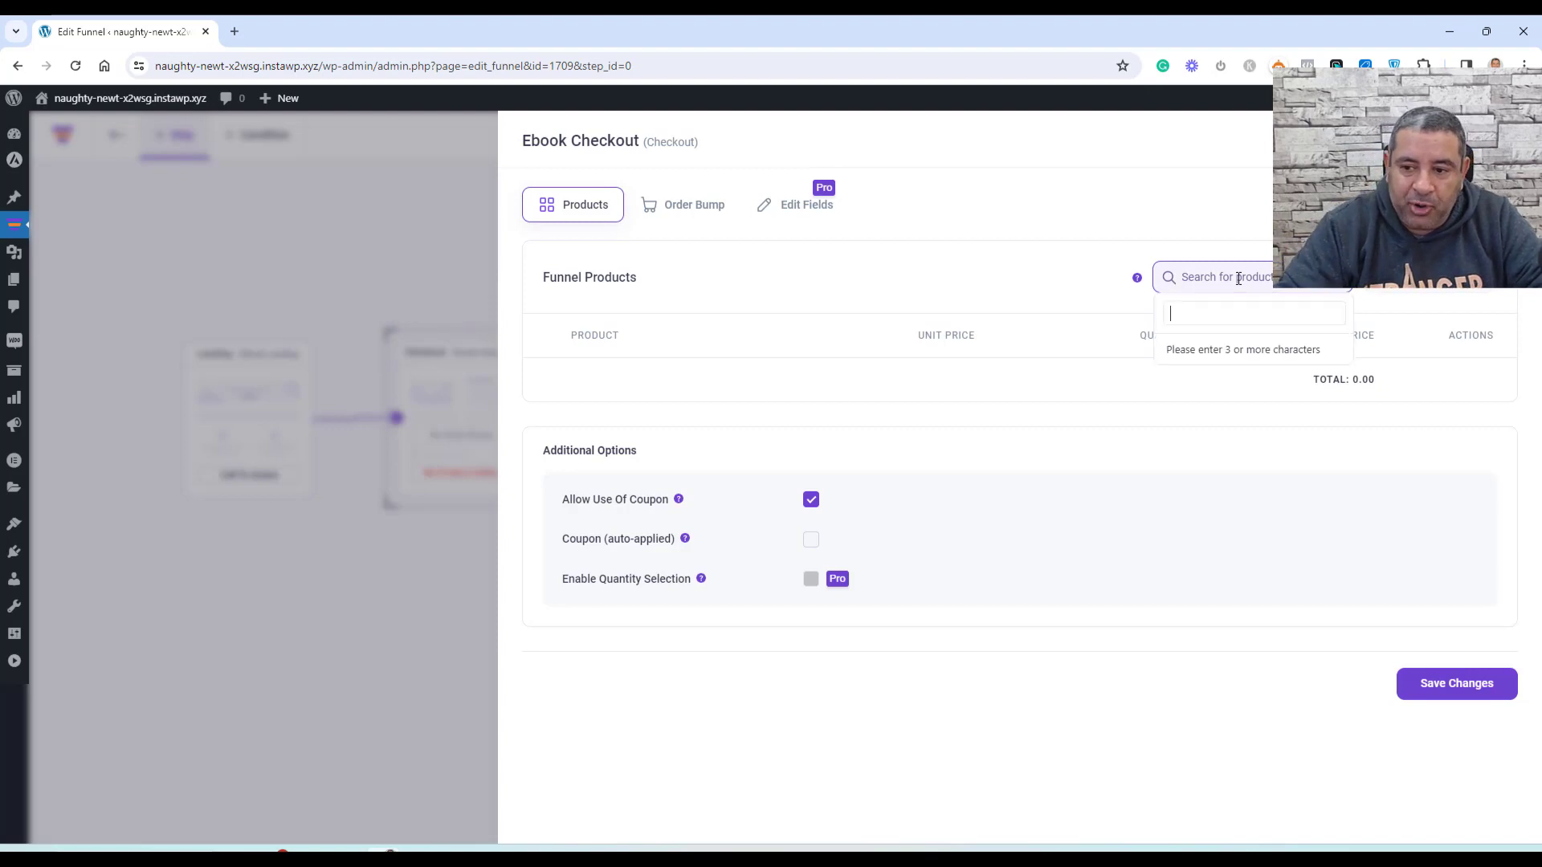
pyautogui.write('eboo')
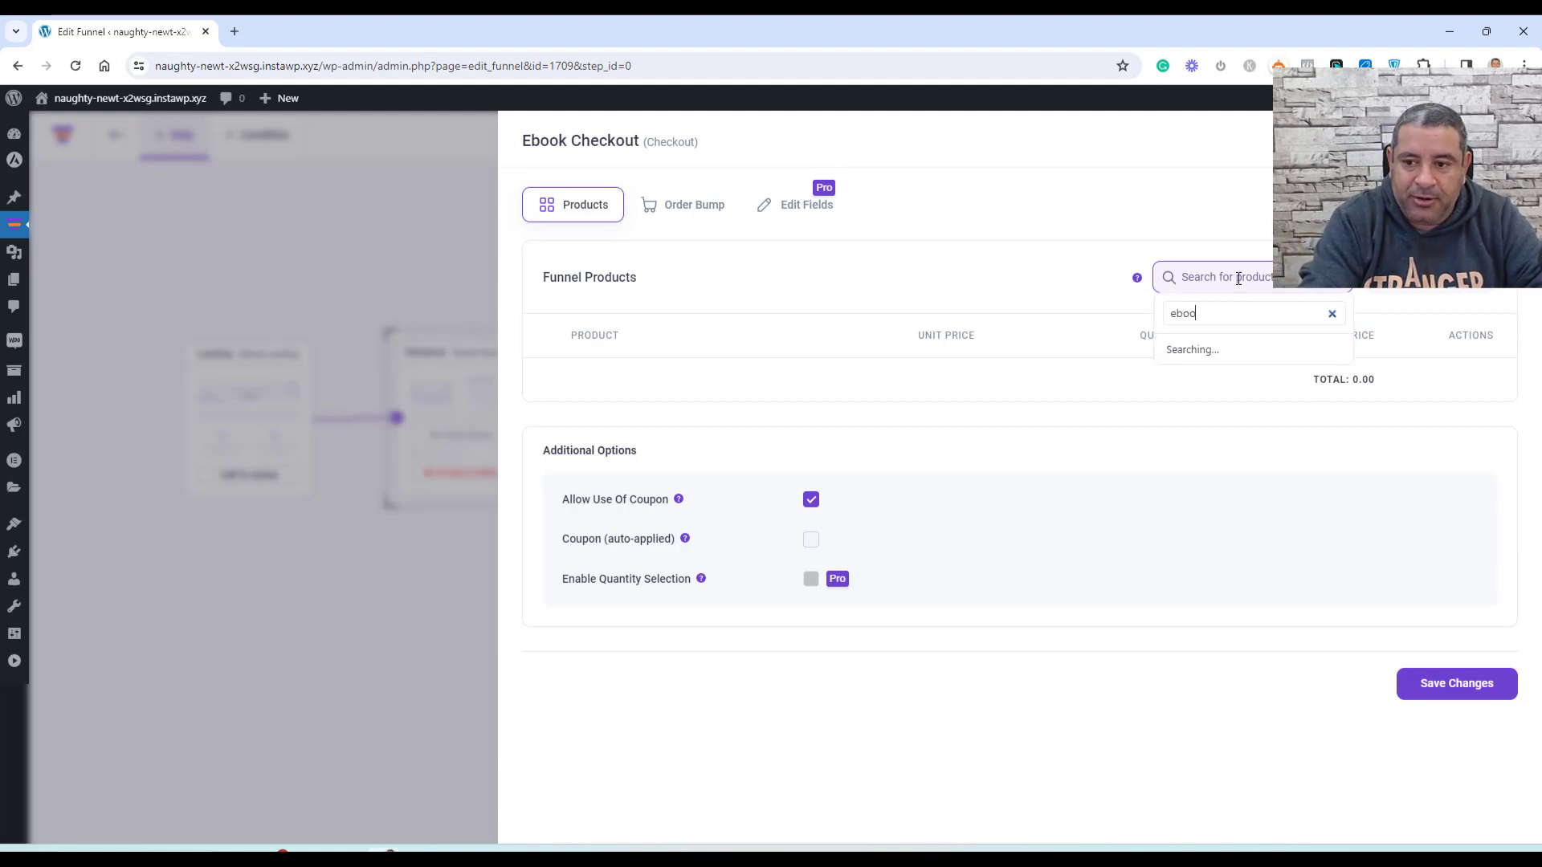
pyautogui.click(1206, 358)
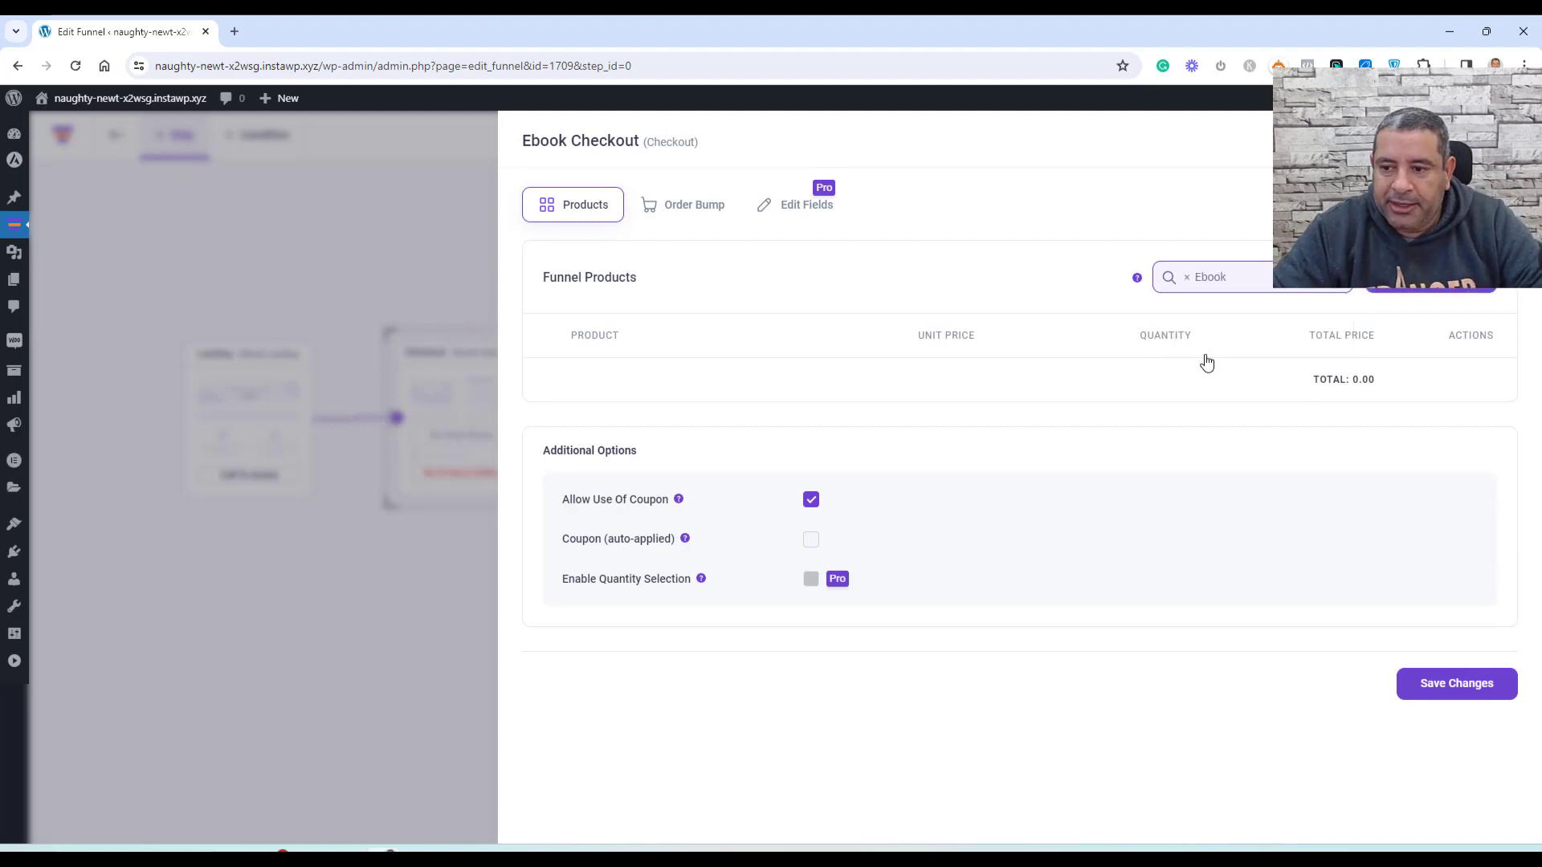
pyautogui.click(1399, 288)
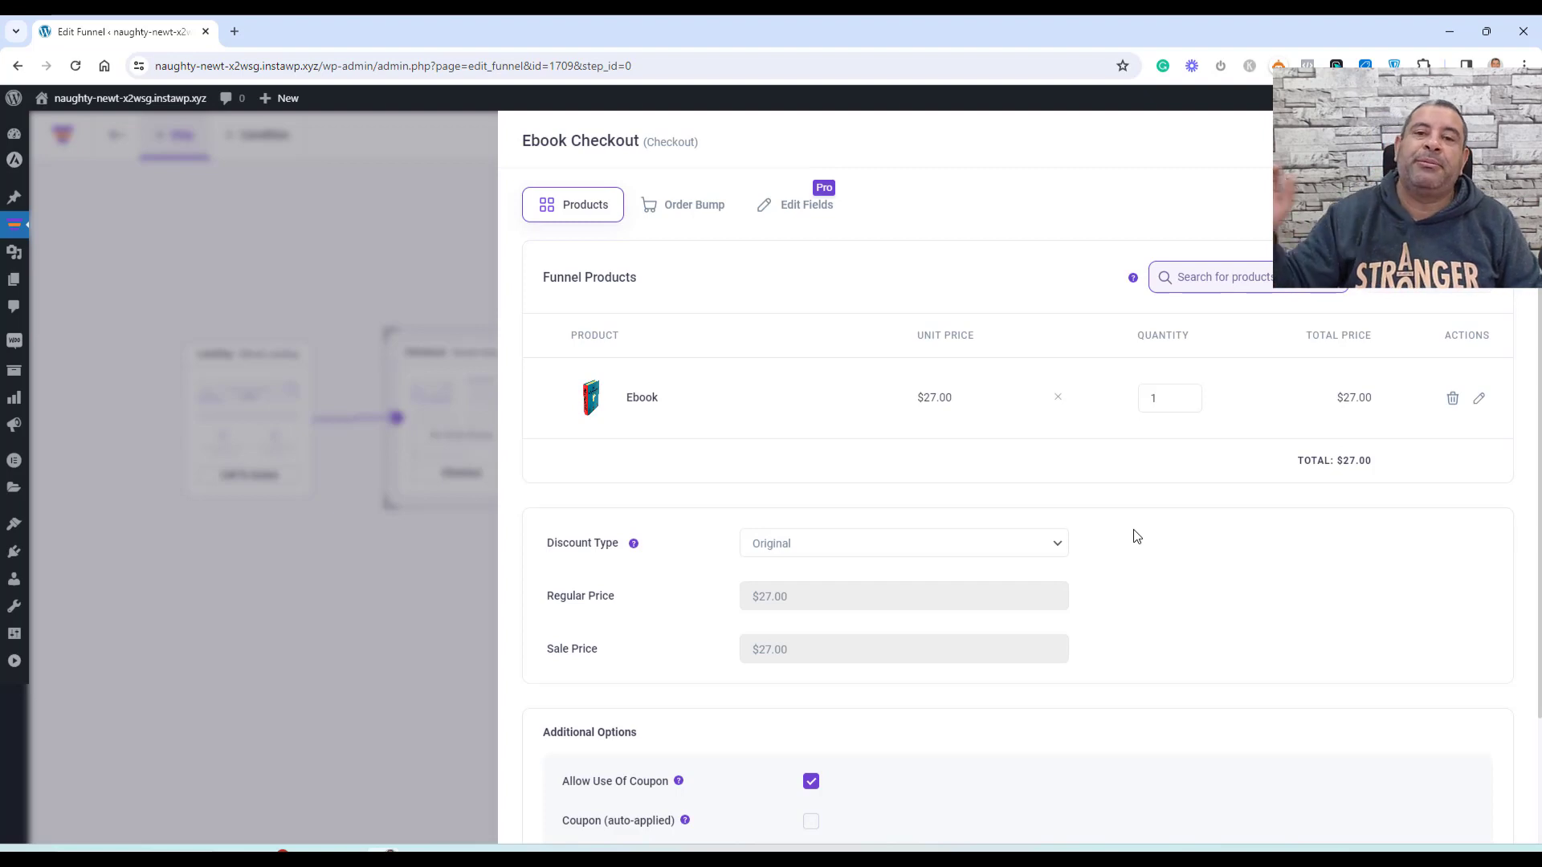
# Try a percentage discount of 70 on the Ebook product's regular price
pyautogui.scroll(-1, 1137, 536)
pyautogui.scroll(-3, 1136, 536)
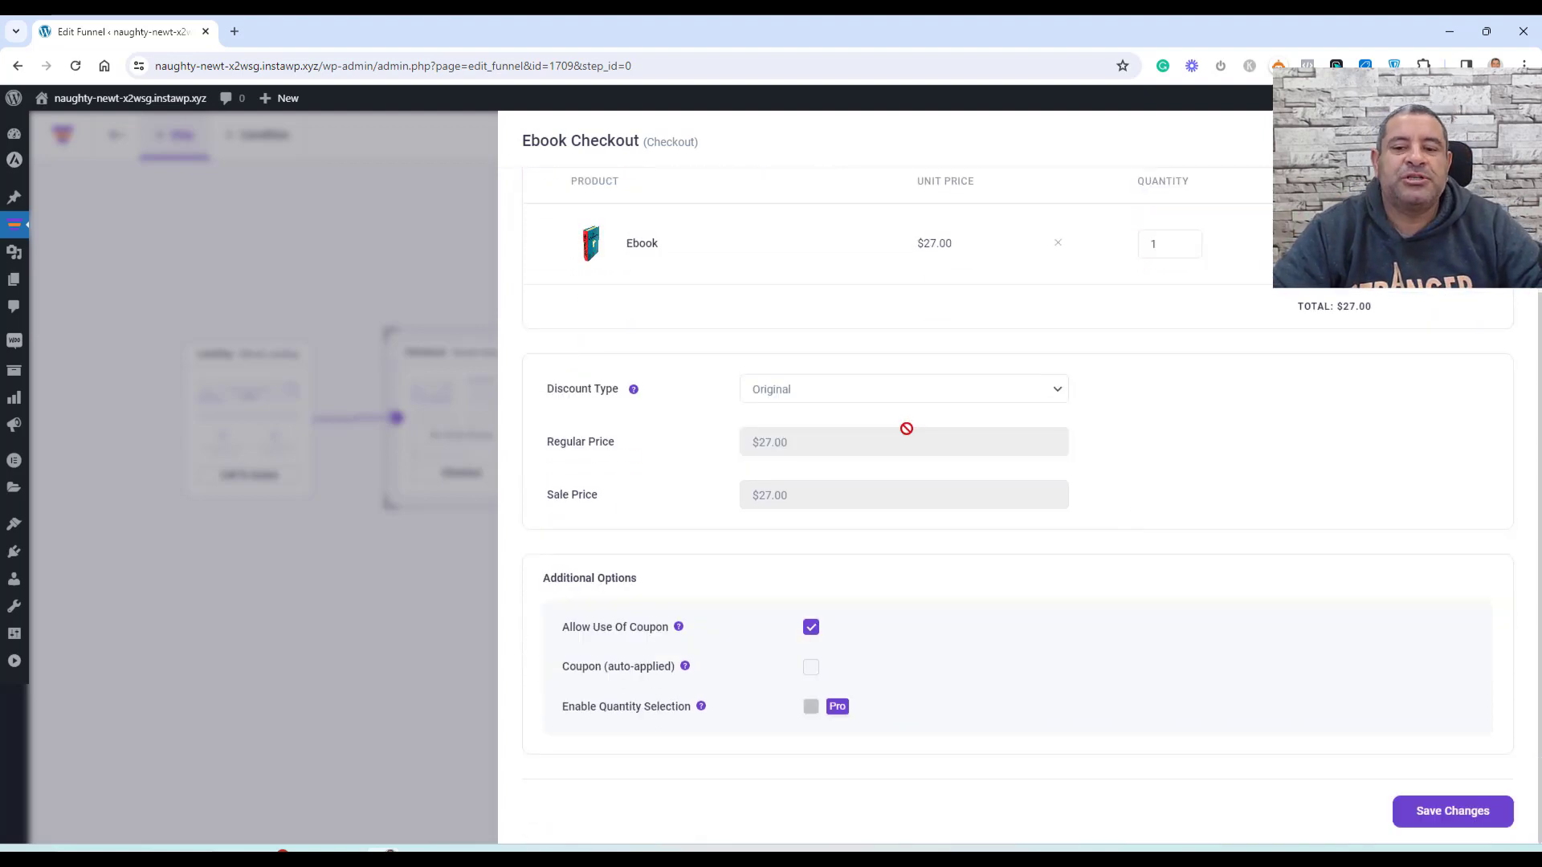
pyautogui.click(861, 399)
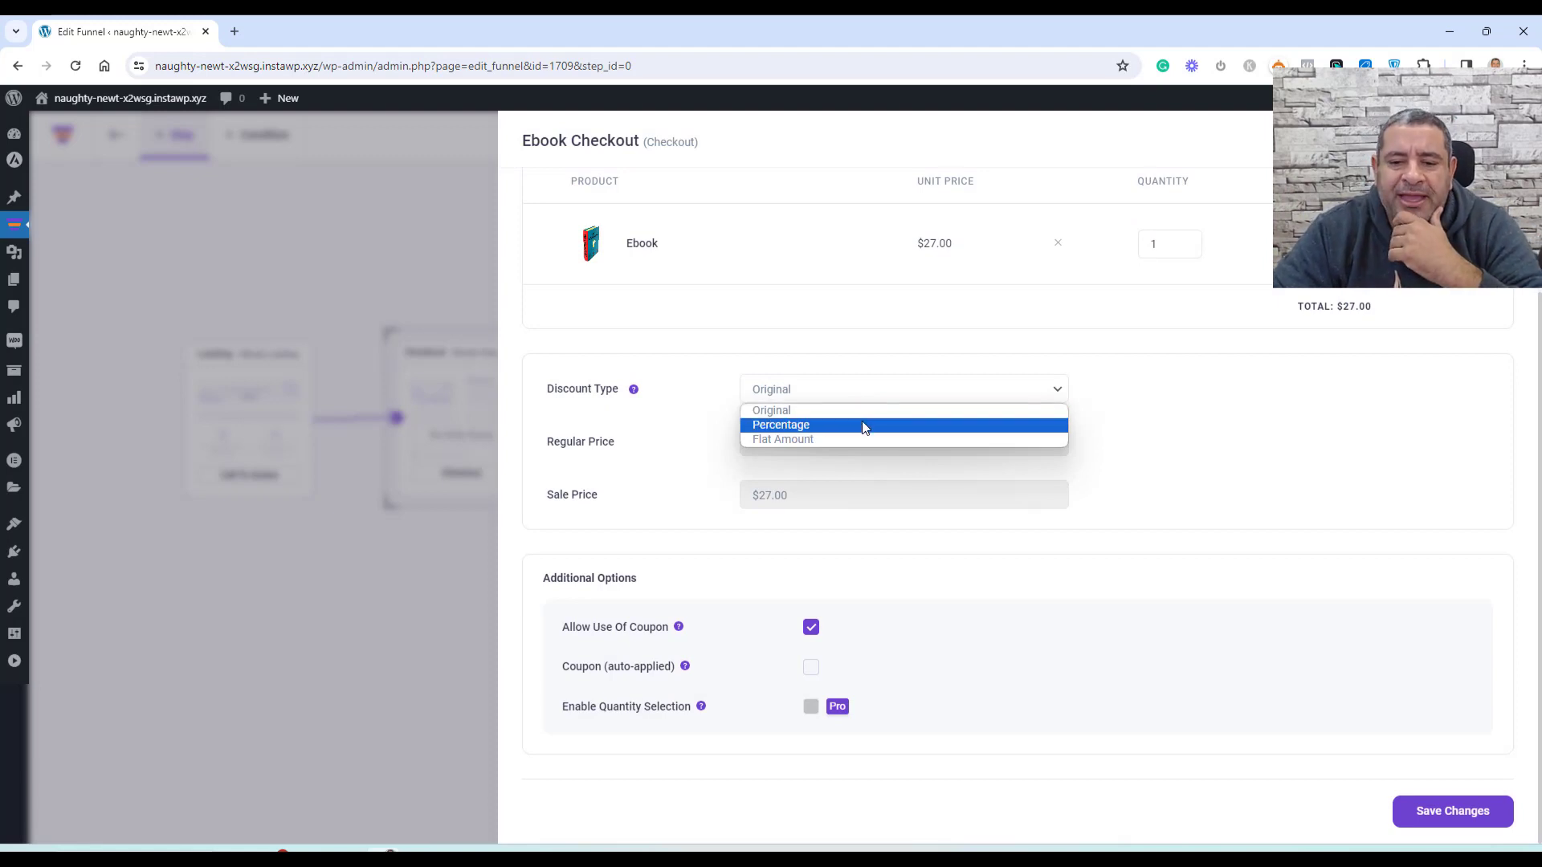
pyautogui.click(864, 425)
pyautogui.click(851, 491)
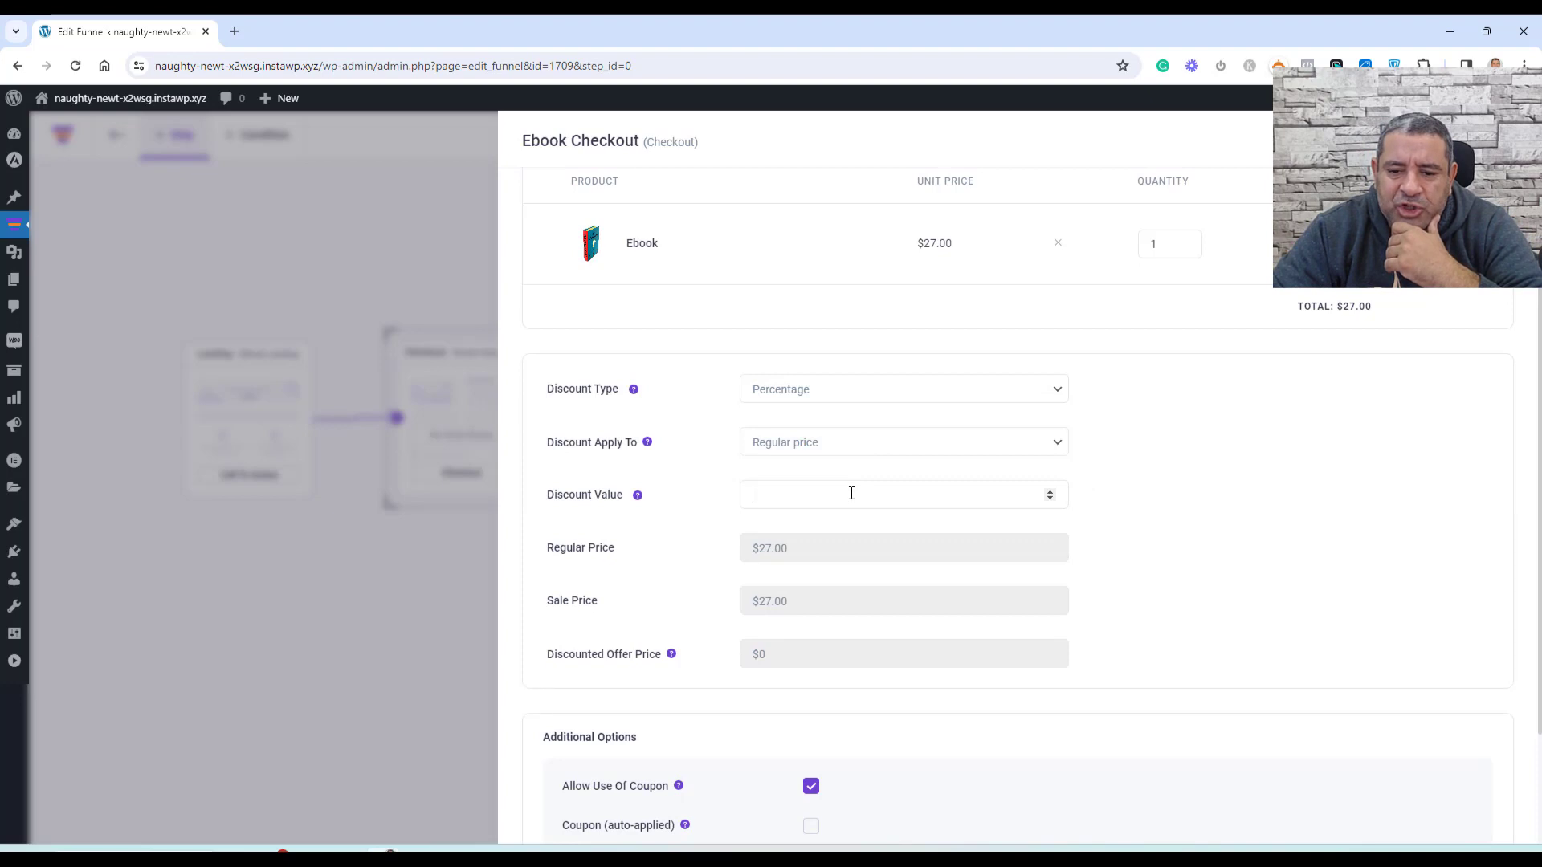
pyautogui.write('70')
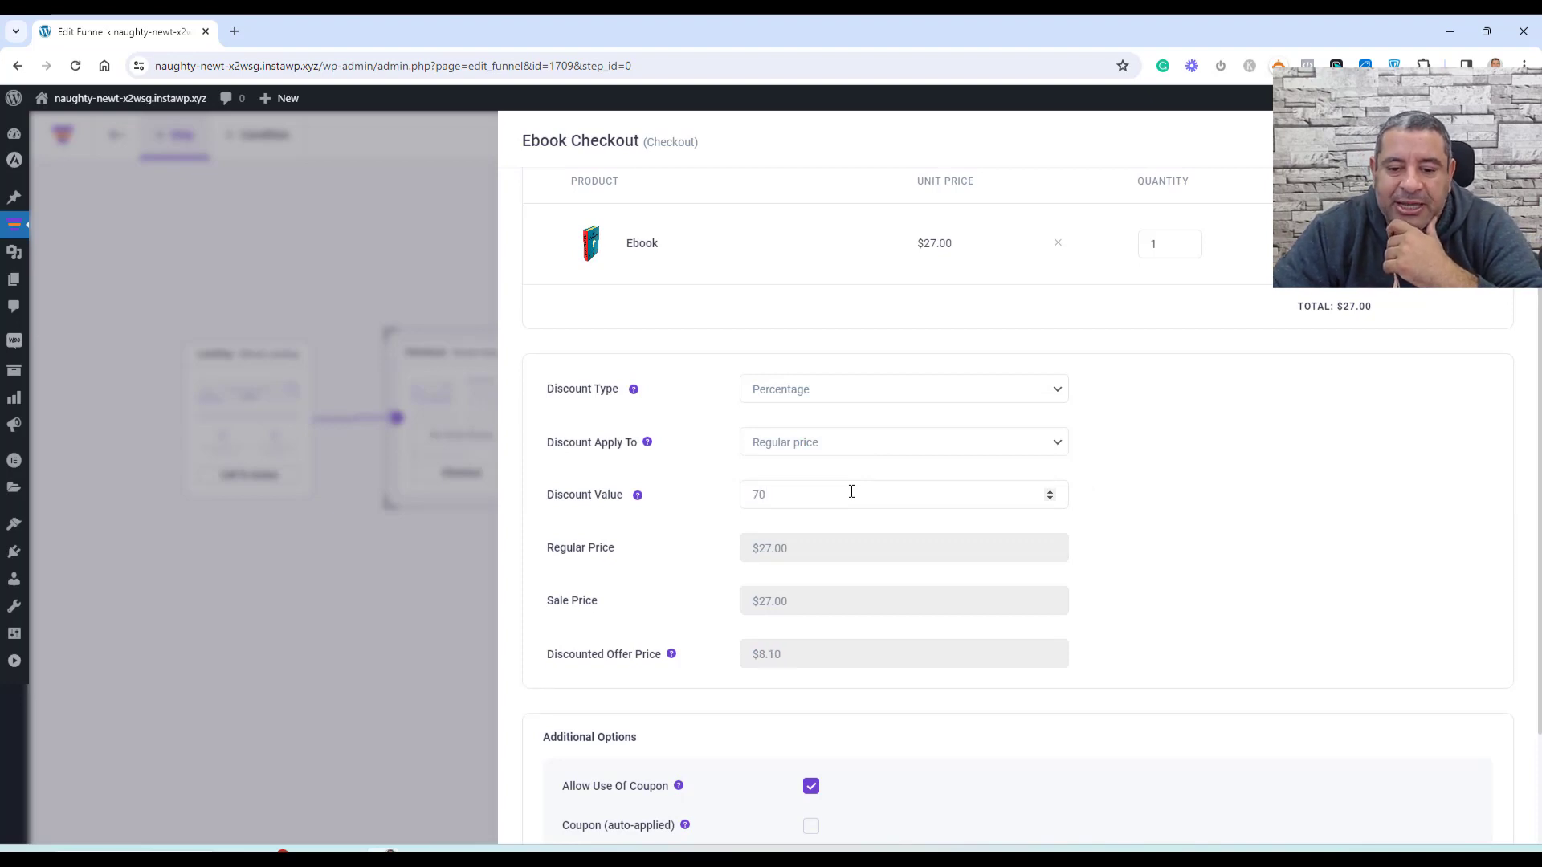
pyautogui.click(1093, 579)
pyautogui.scroll(-2, 1092, 579)
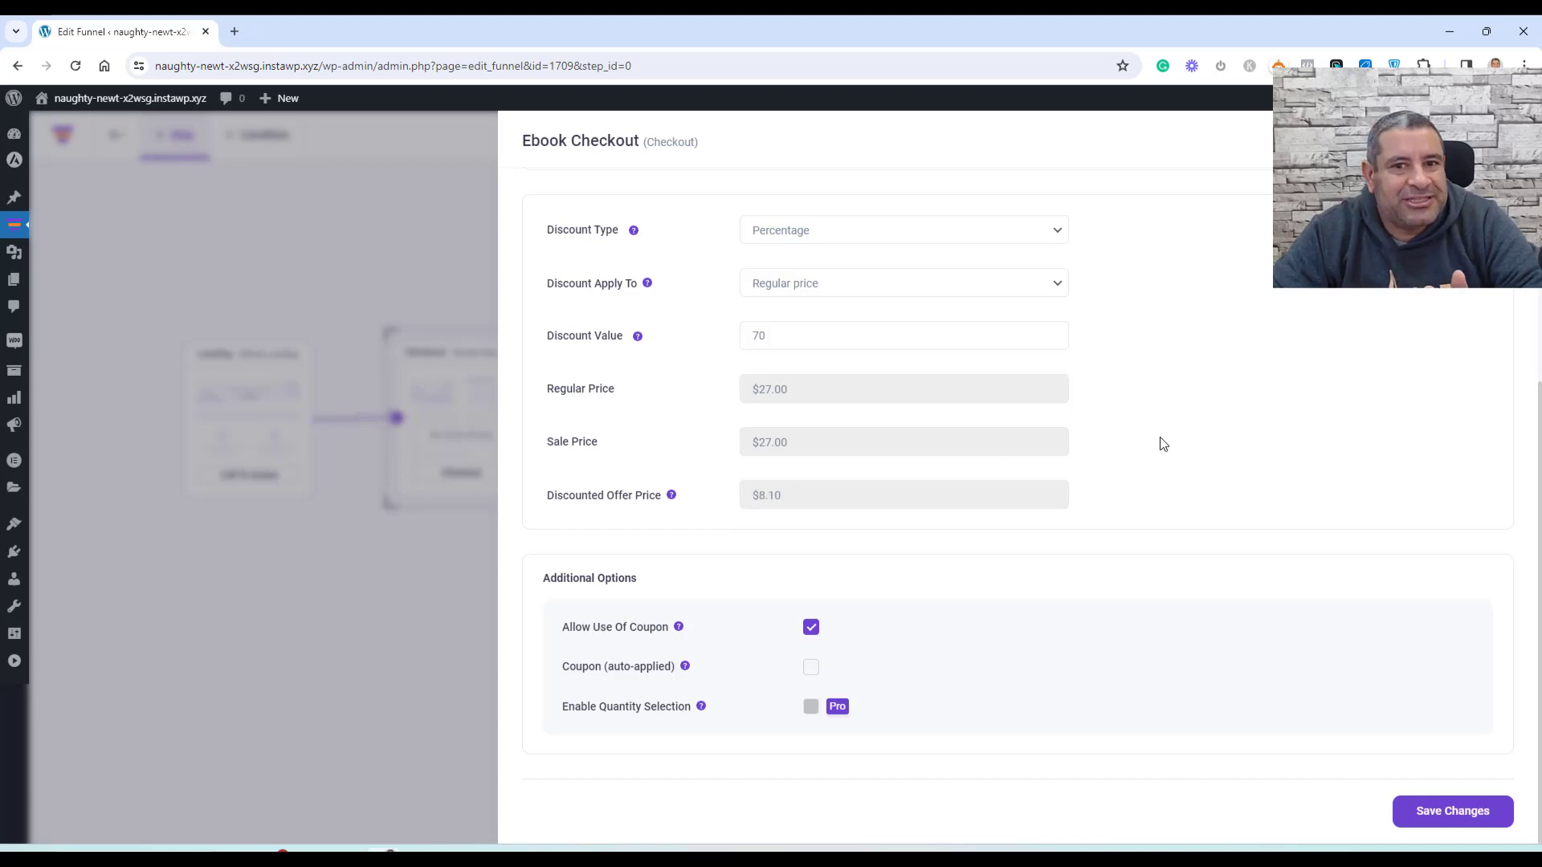
# Reset the checkout's discount type to Original and save the product settings
pyautogui.click(1067, 283)
pyautogui.click(1057, 231)
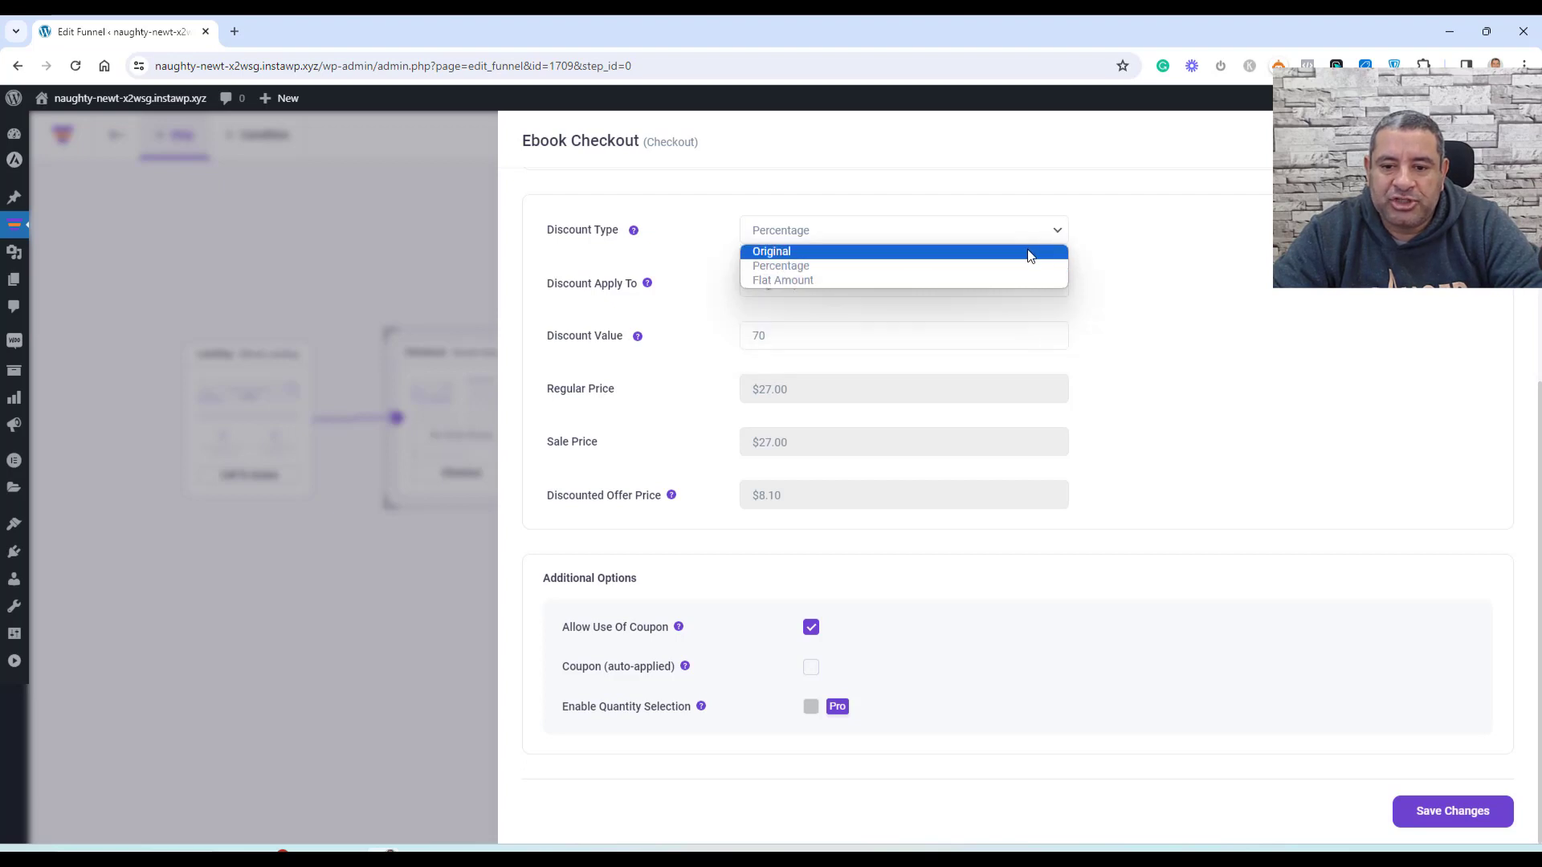
pyautogui.click(1031, 253)
pyautogui.scroll(2, 1220, 541)
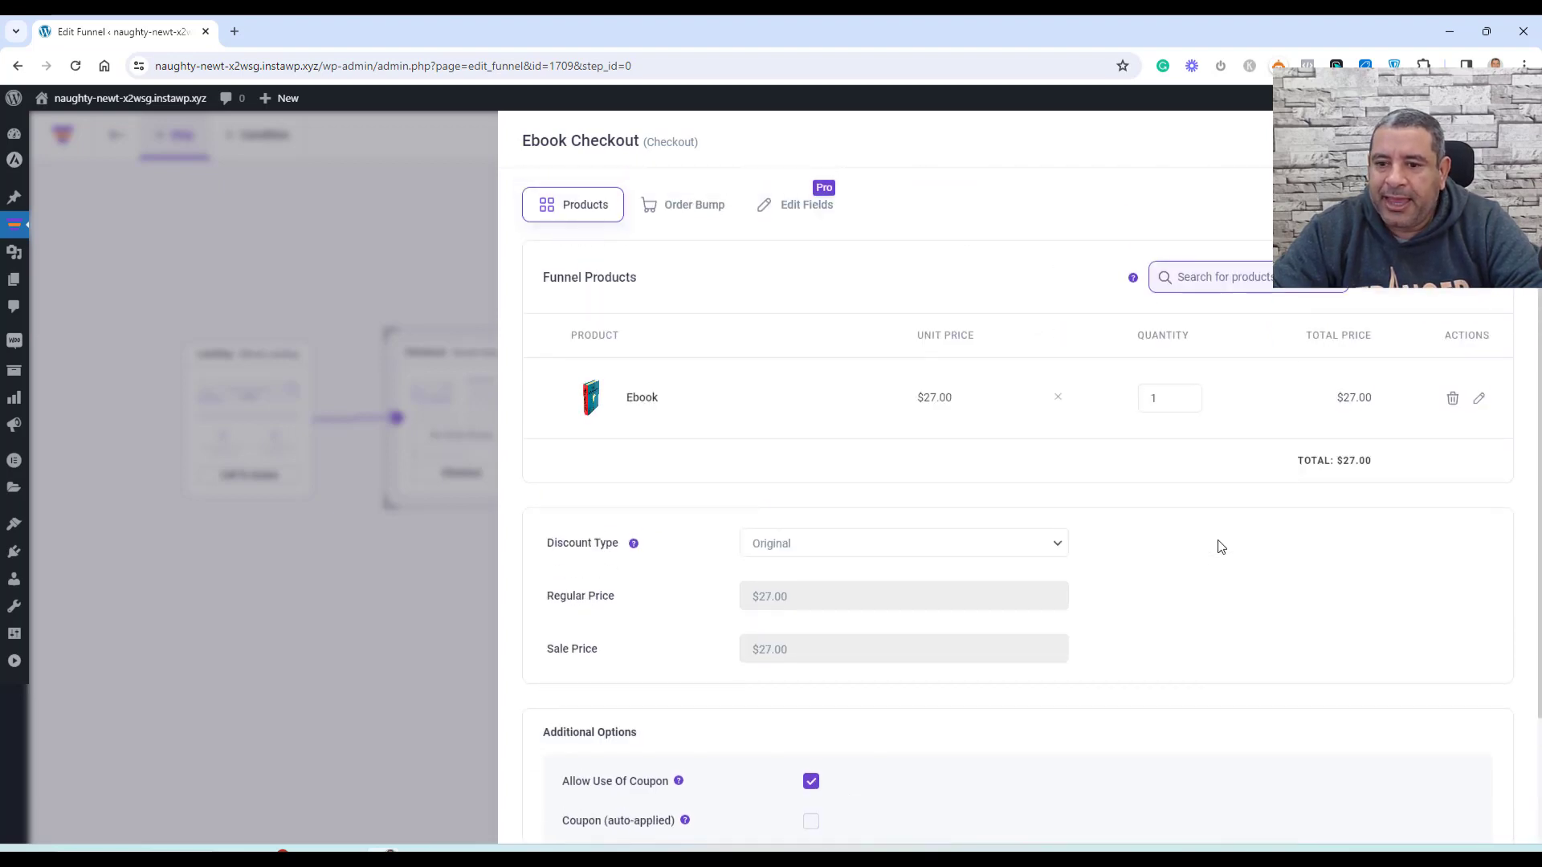
pyautogui.scroll(-2, 1221, 547)
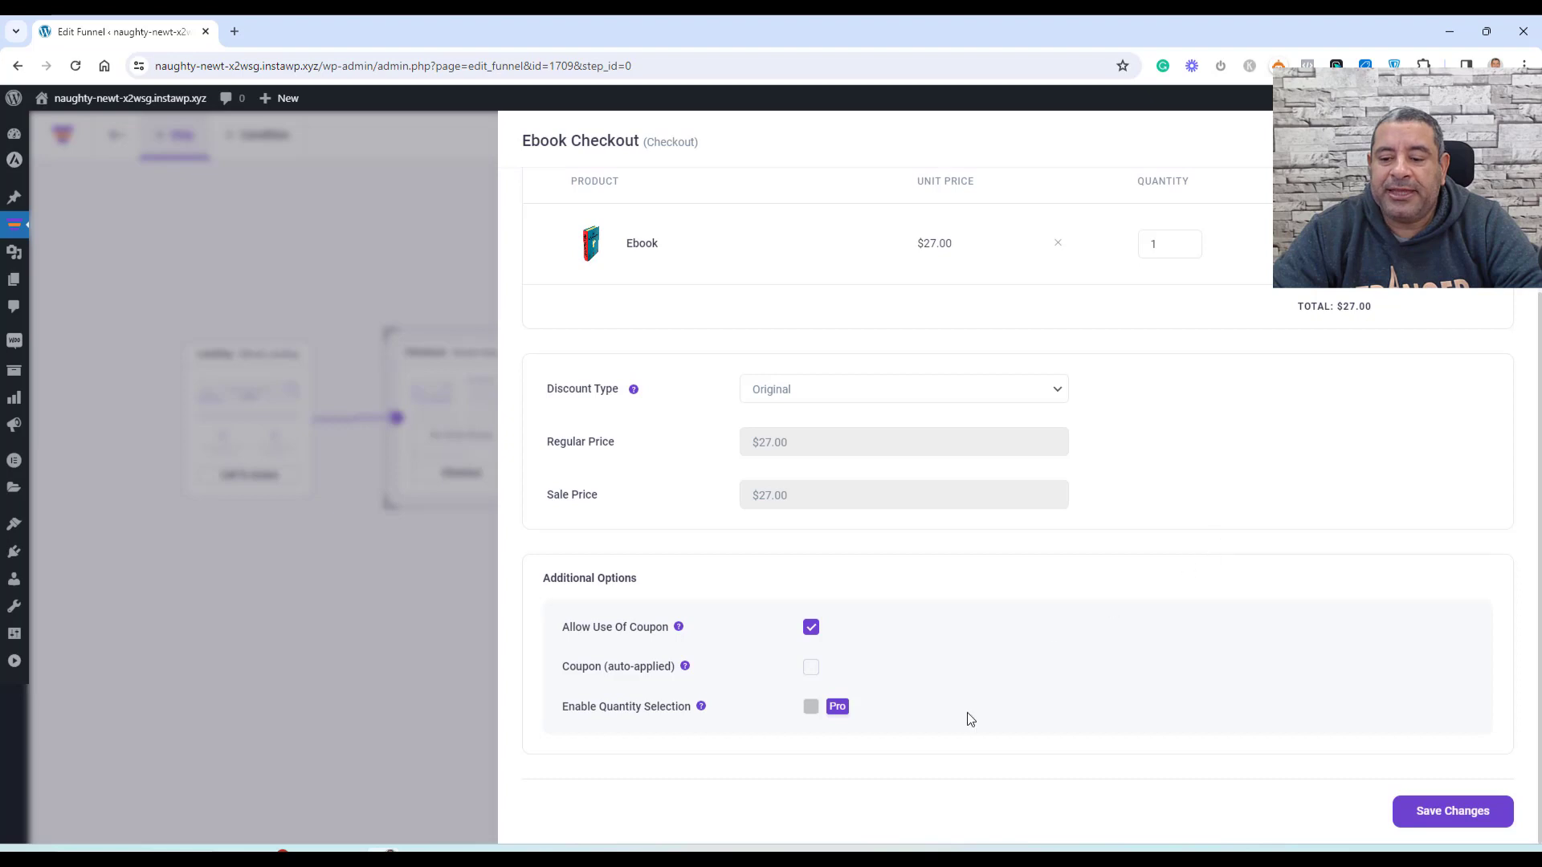
pyautogui.click(1434, 813)
# Add an order bump to the Ebook Checkout step and expand its settings
pyautogui.scroll(2, 1175, 547)
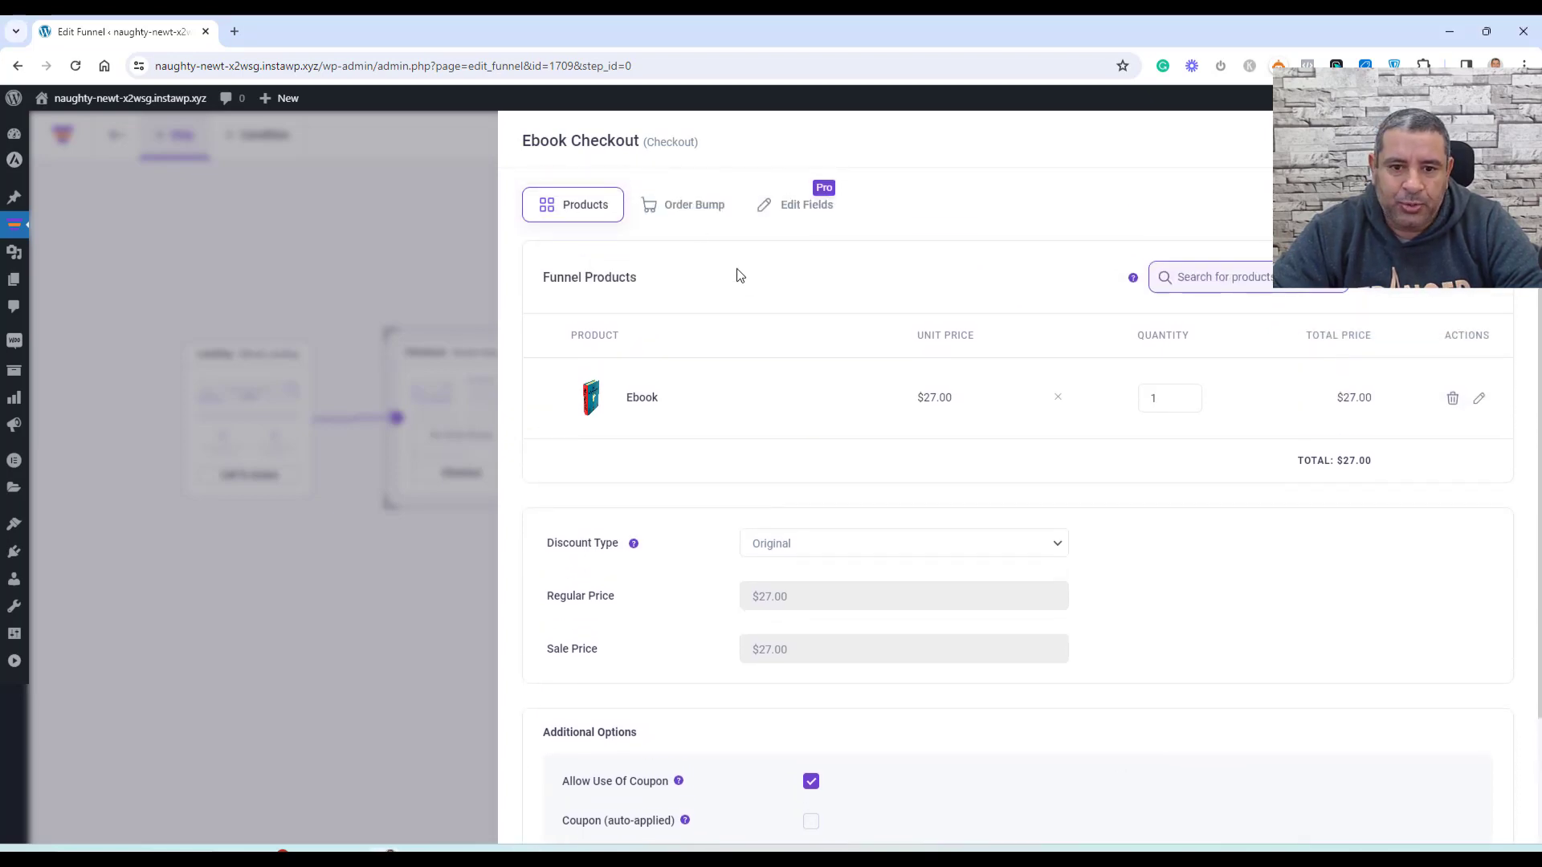
pyautogui.click(686, 211)
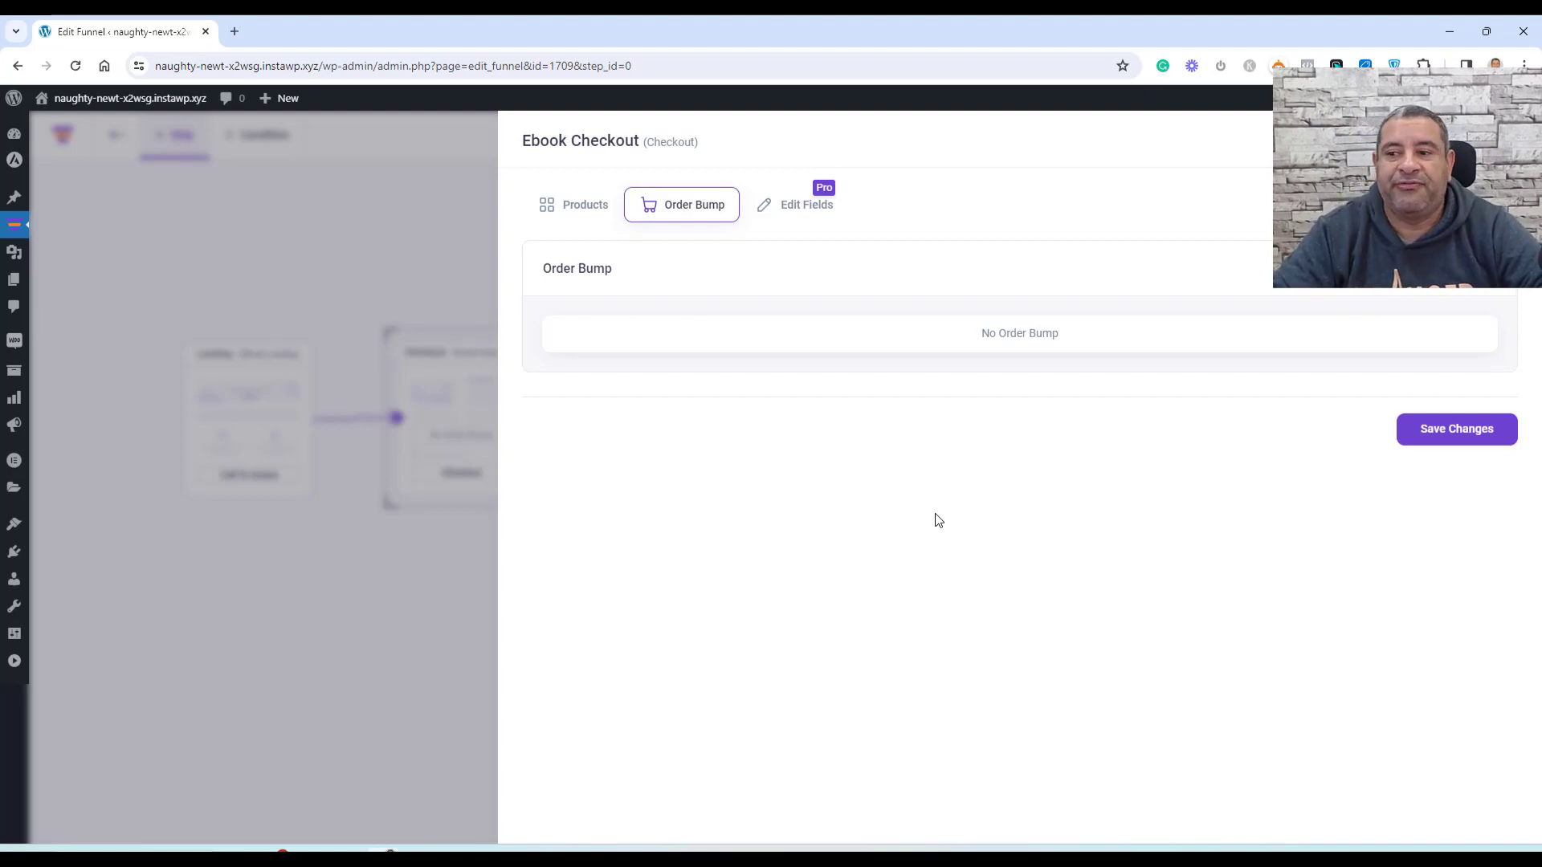
pyautogui.click(1460, 278)
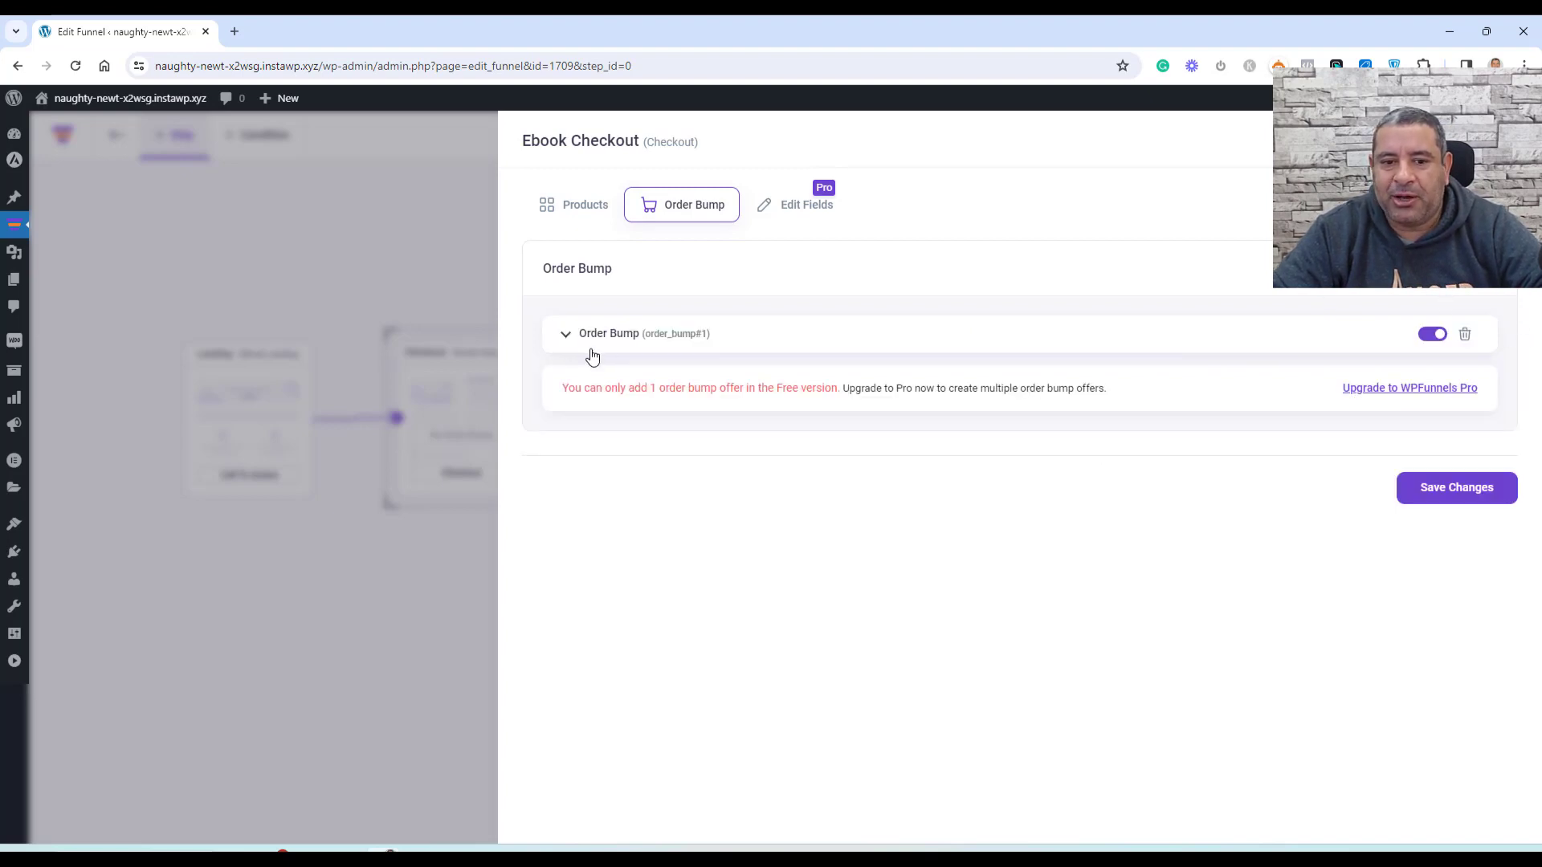
pyautogui.click(564, 335)
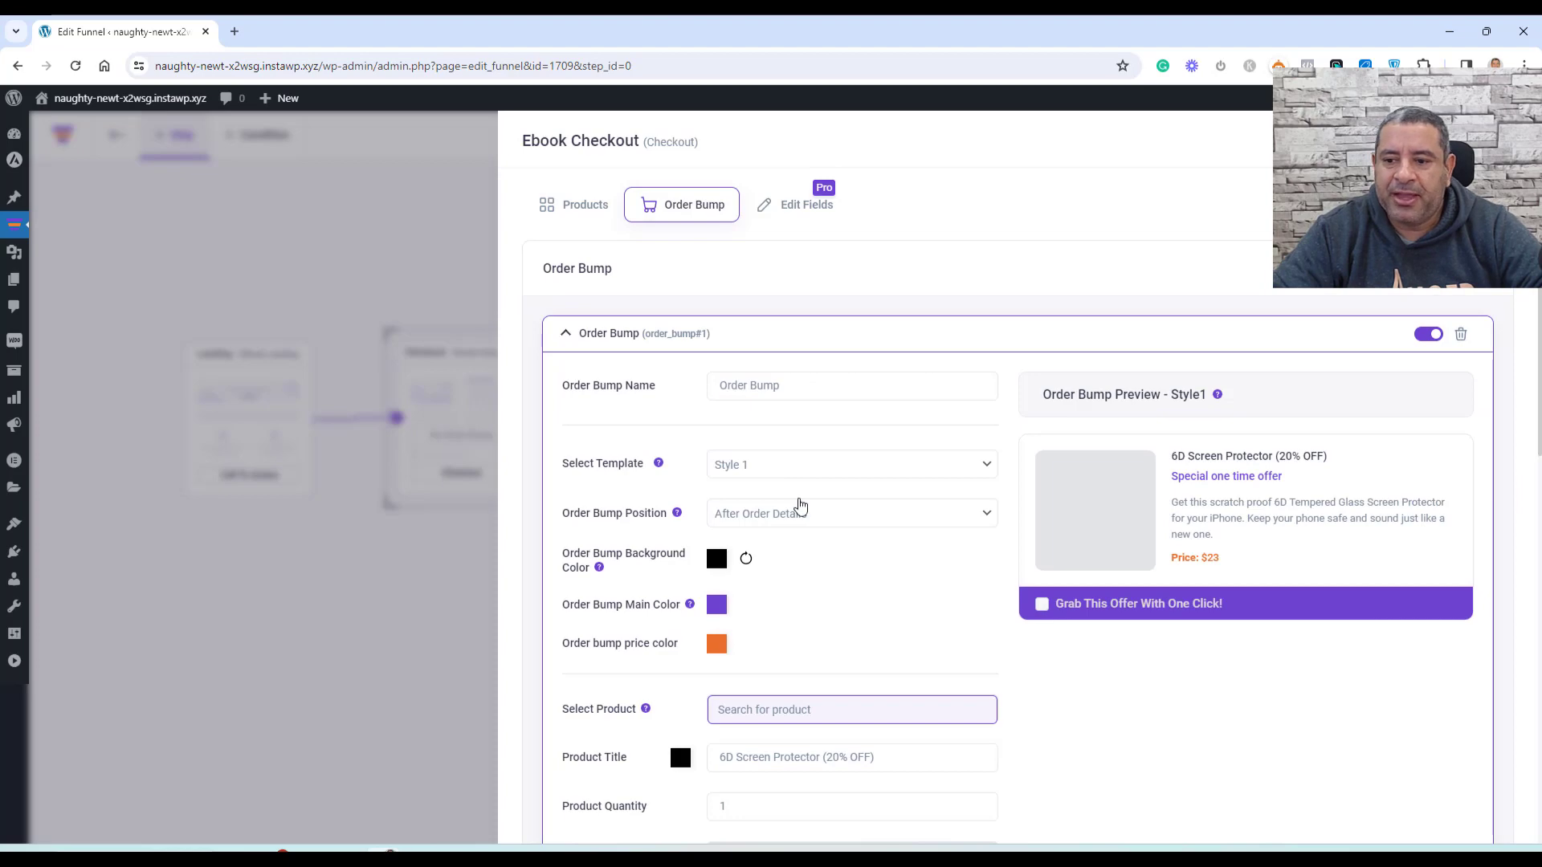
# Search for the Checklist product and select it as the order bump's offer
pyautogui.scroll(-2, 799, 502)
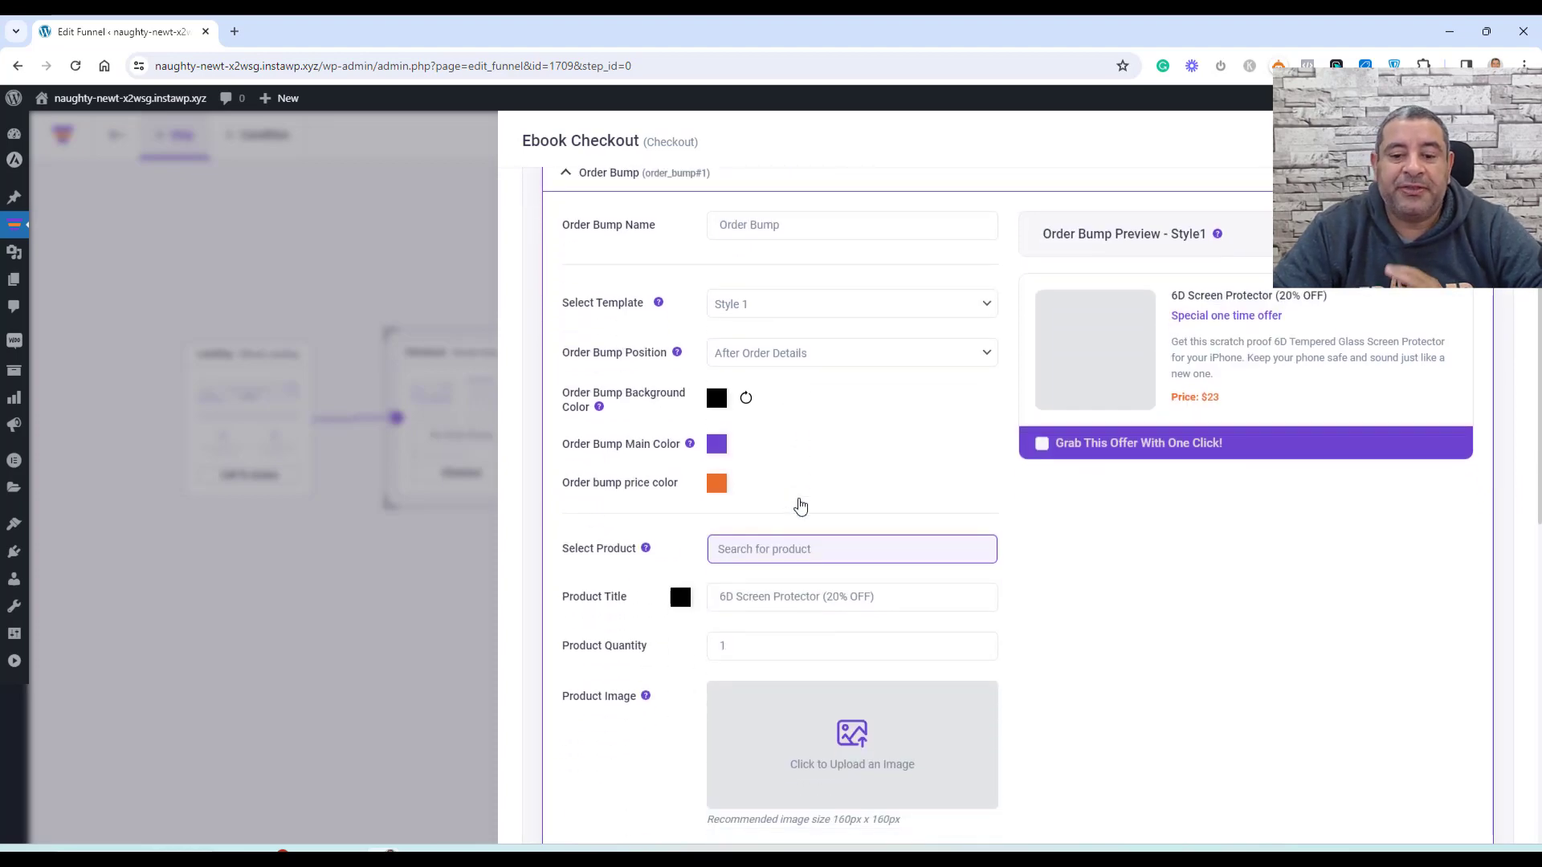
pyautogui.scroll(-2, 800, 504)
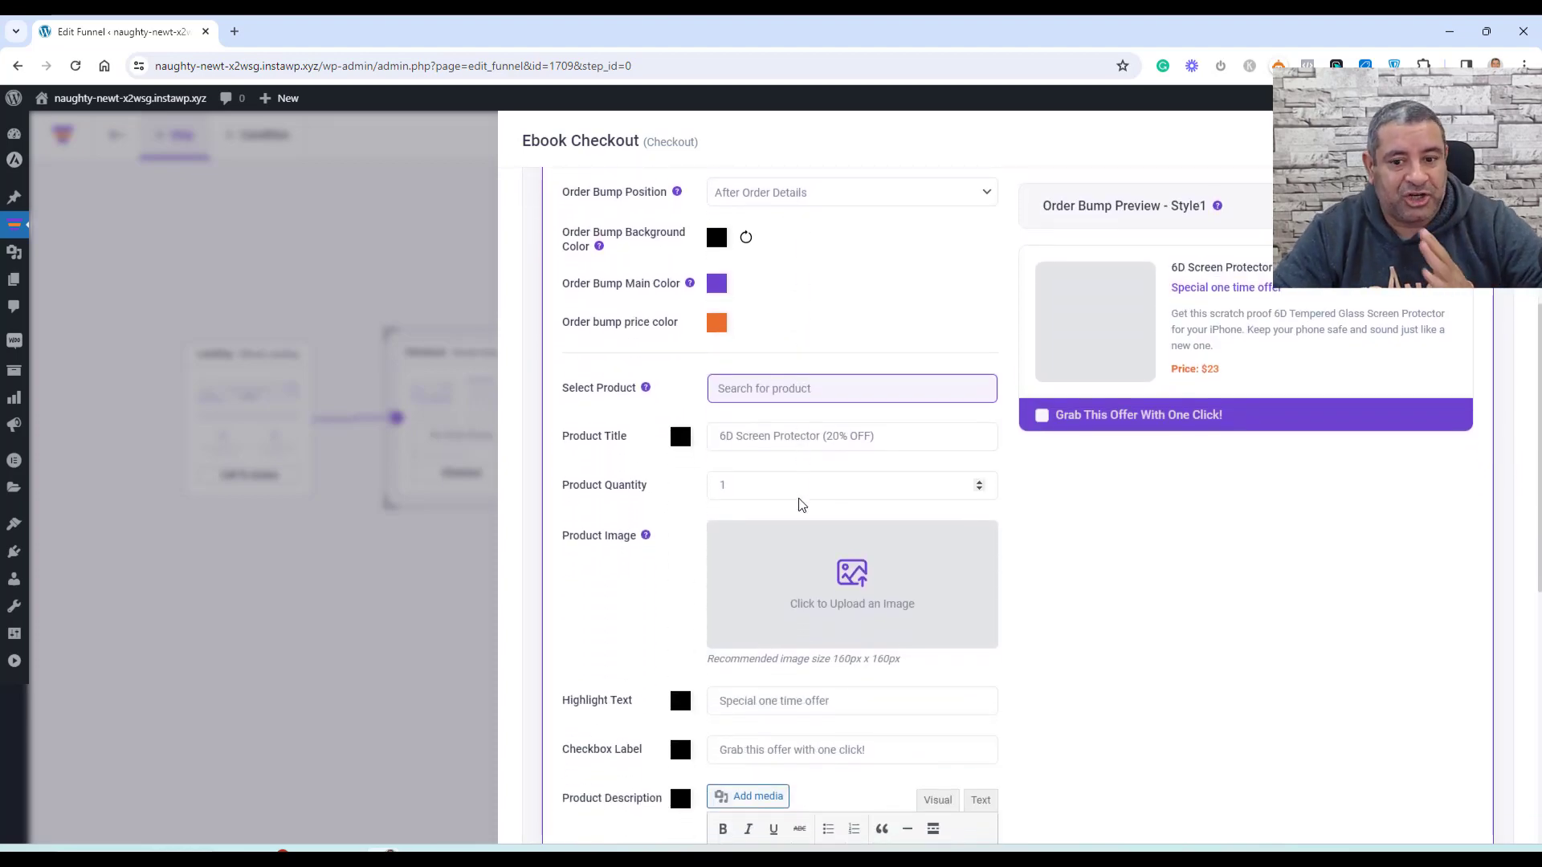
pyautogui.click(772, 392)
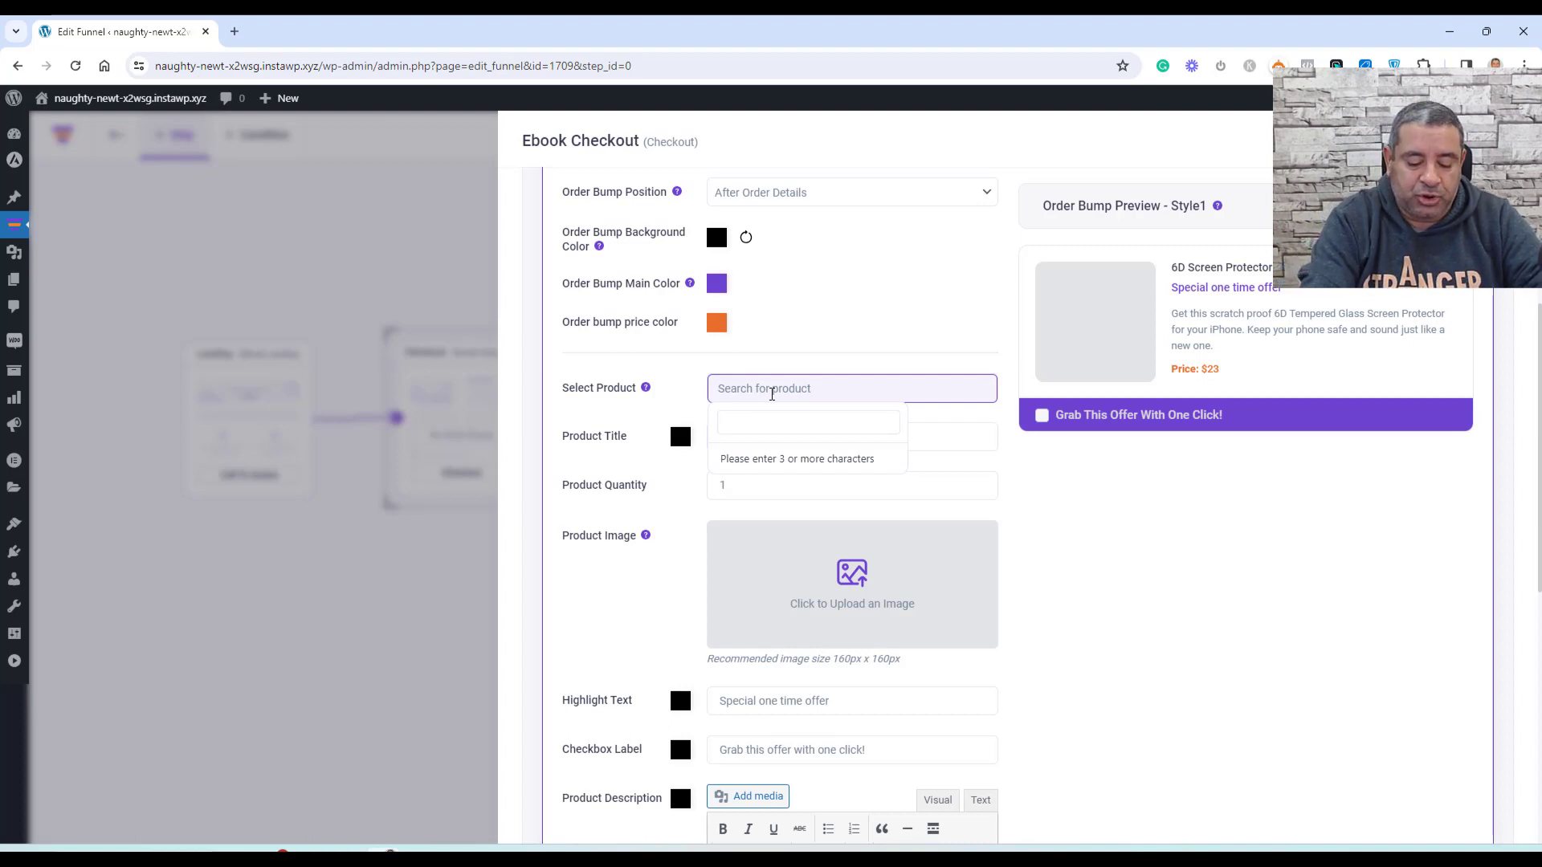
pyautogui.write('eck')
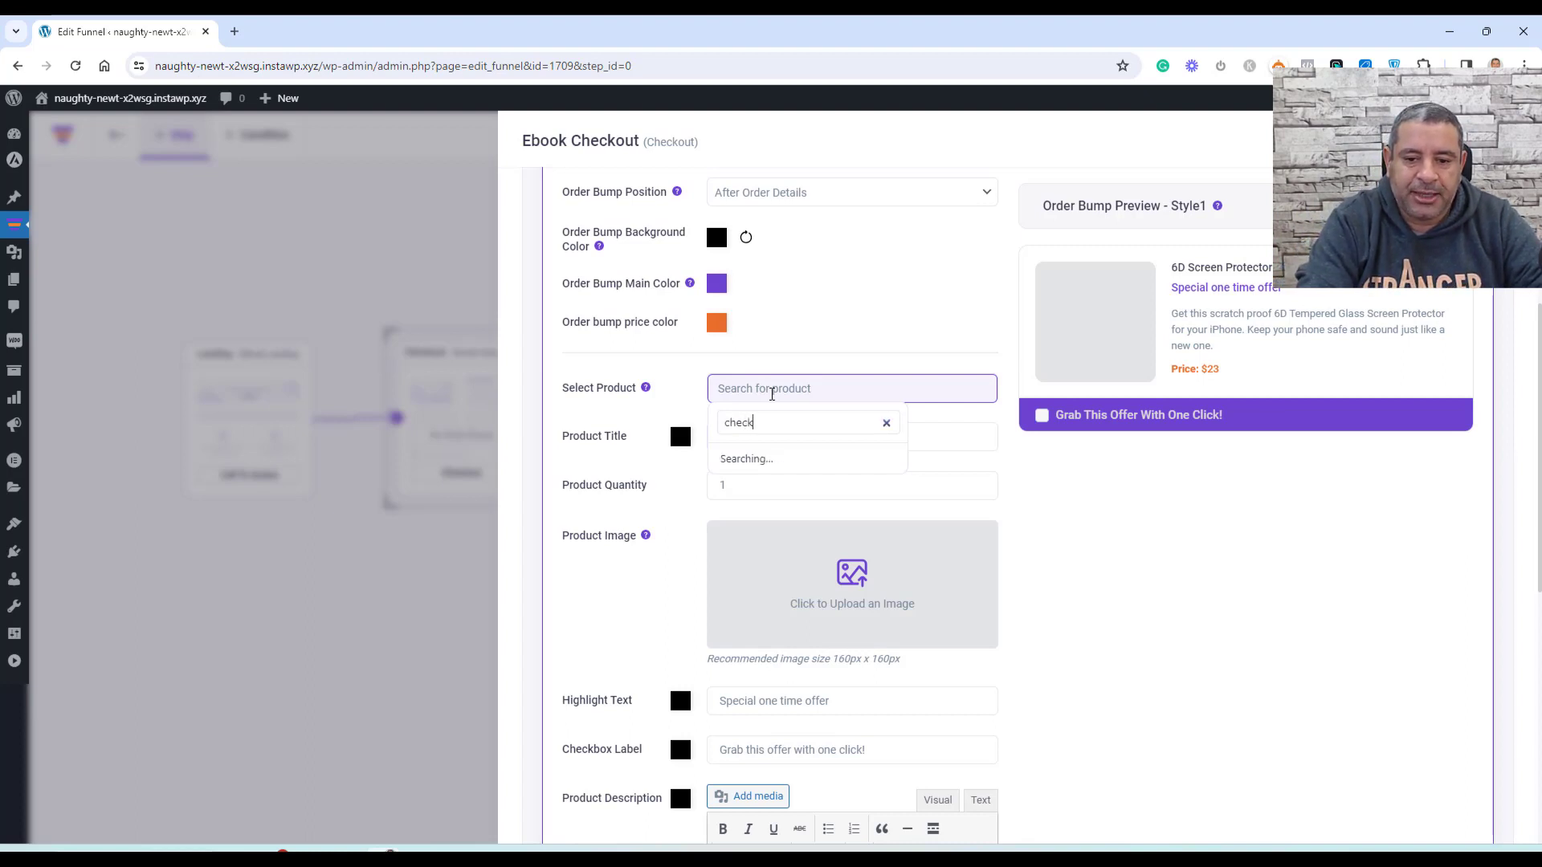
pyautogui.click(755, 464)
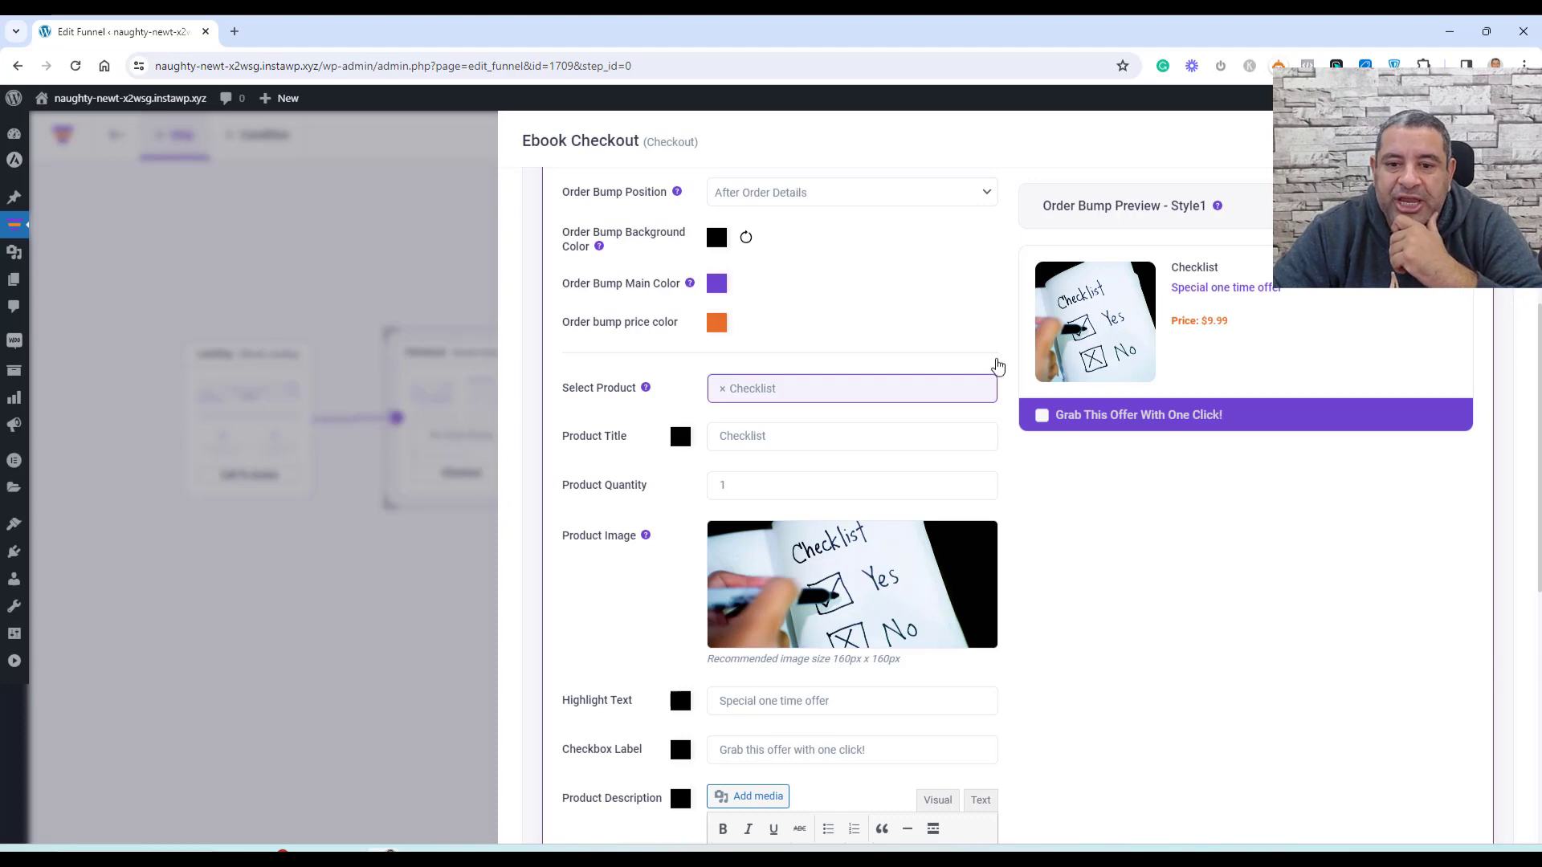
# Try the Style 12 and Style 14 templates on the order bump, and return it to Style 1
pyautogui.scroll(-5, 821, 423)
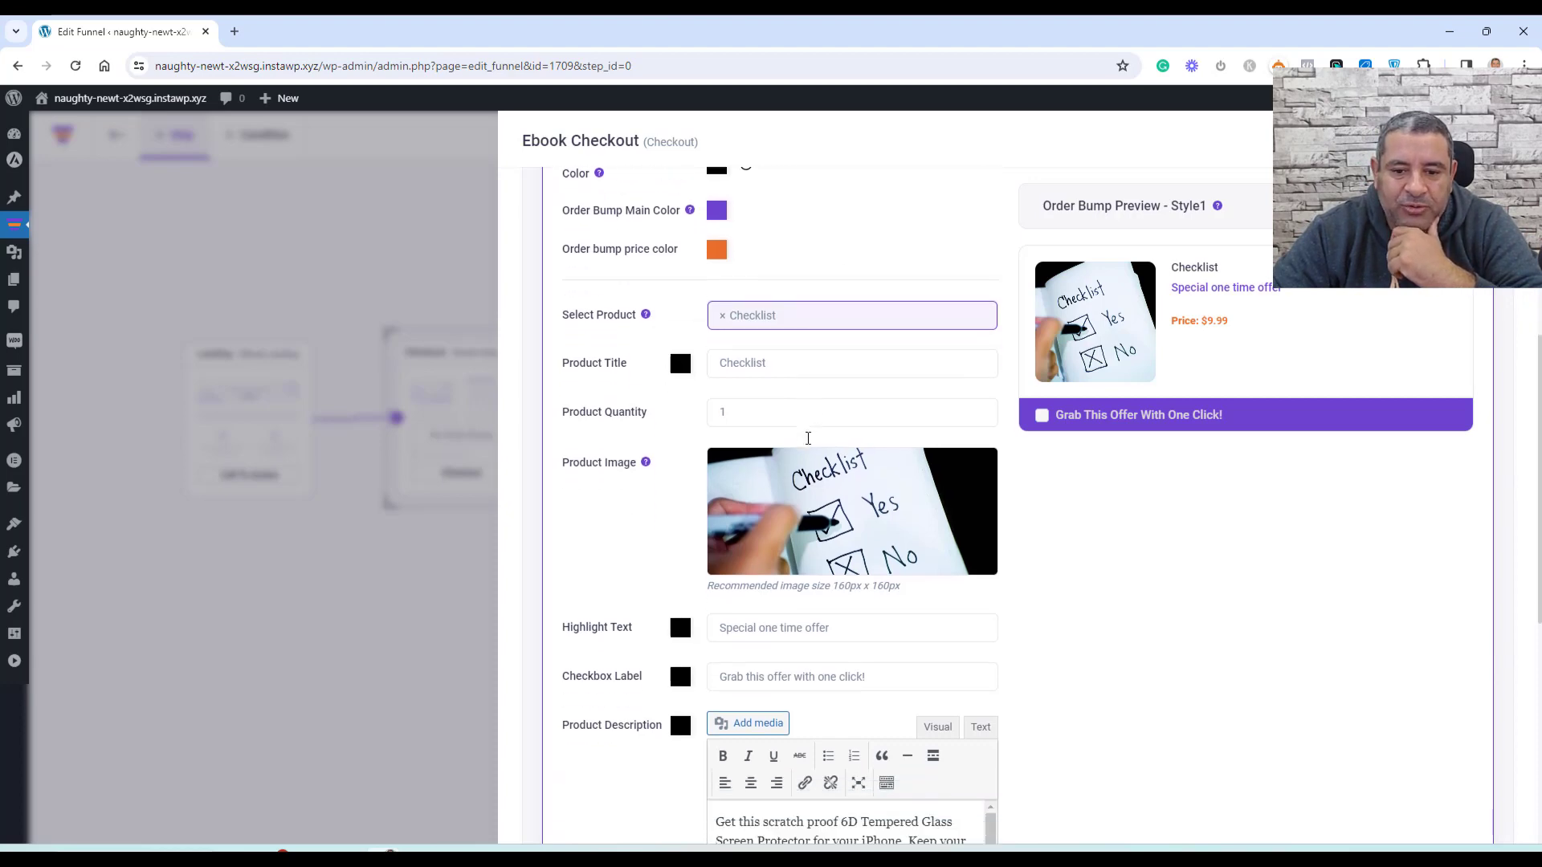
pyautogui.scroll(9, 1022, 530)
pyautogui.click(874, 474)
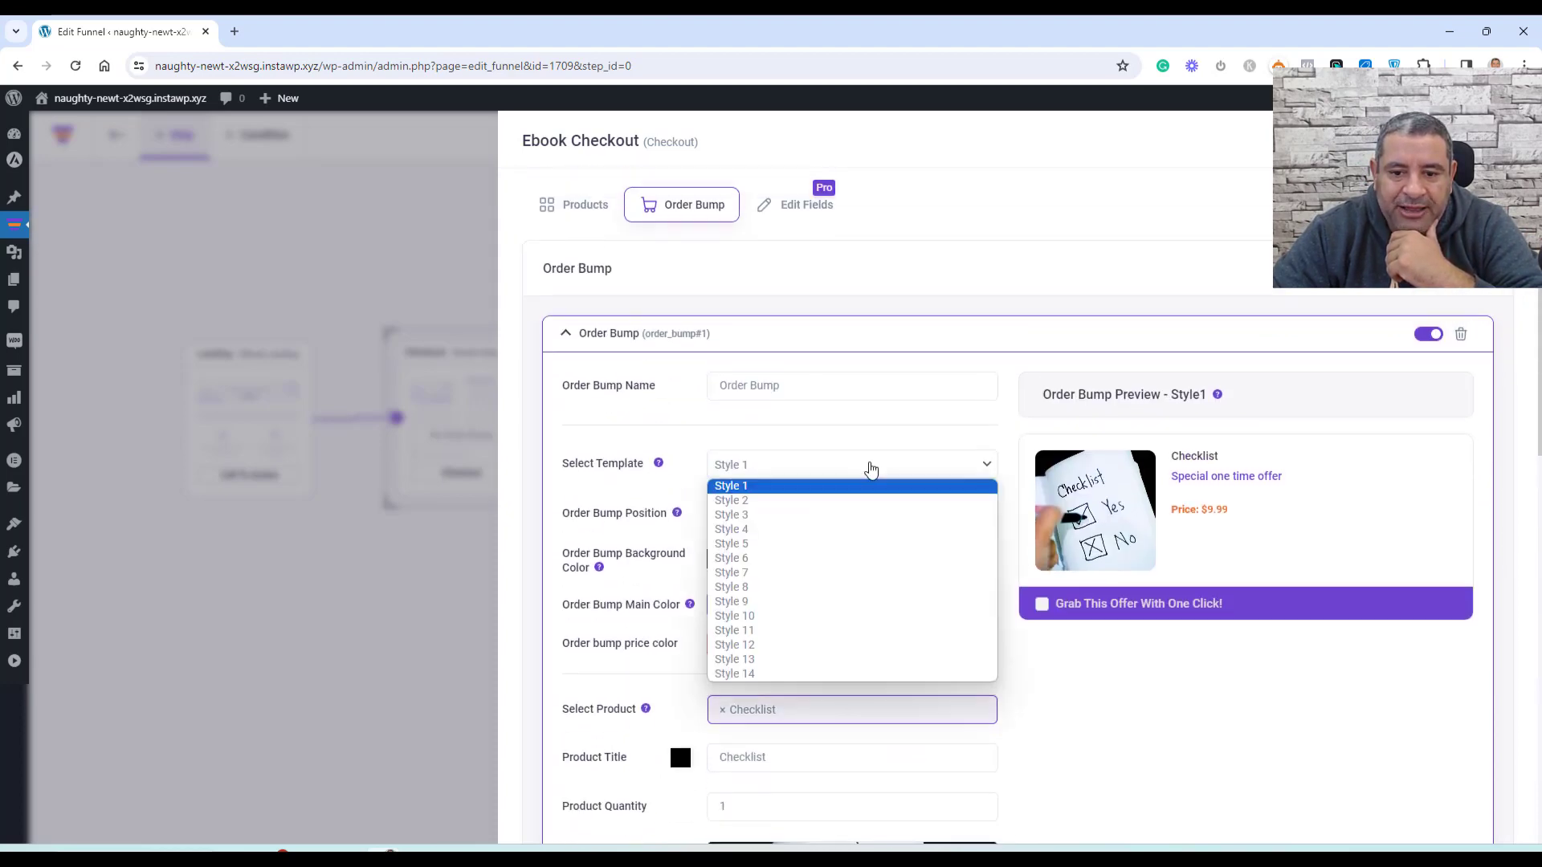
pyautogui.click(831, 648)
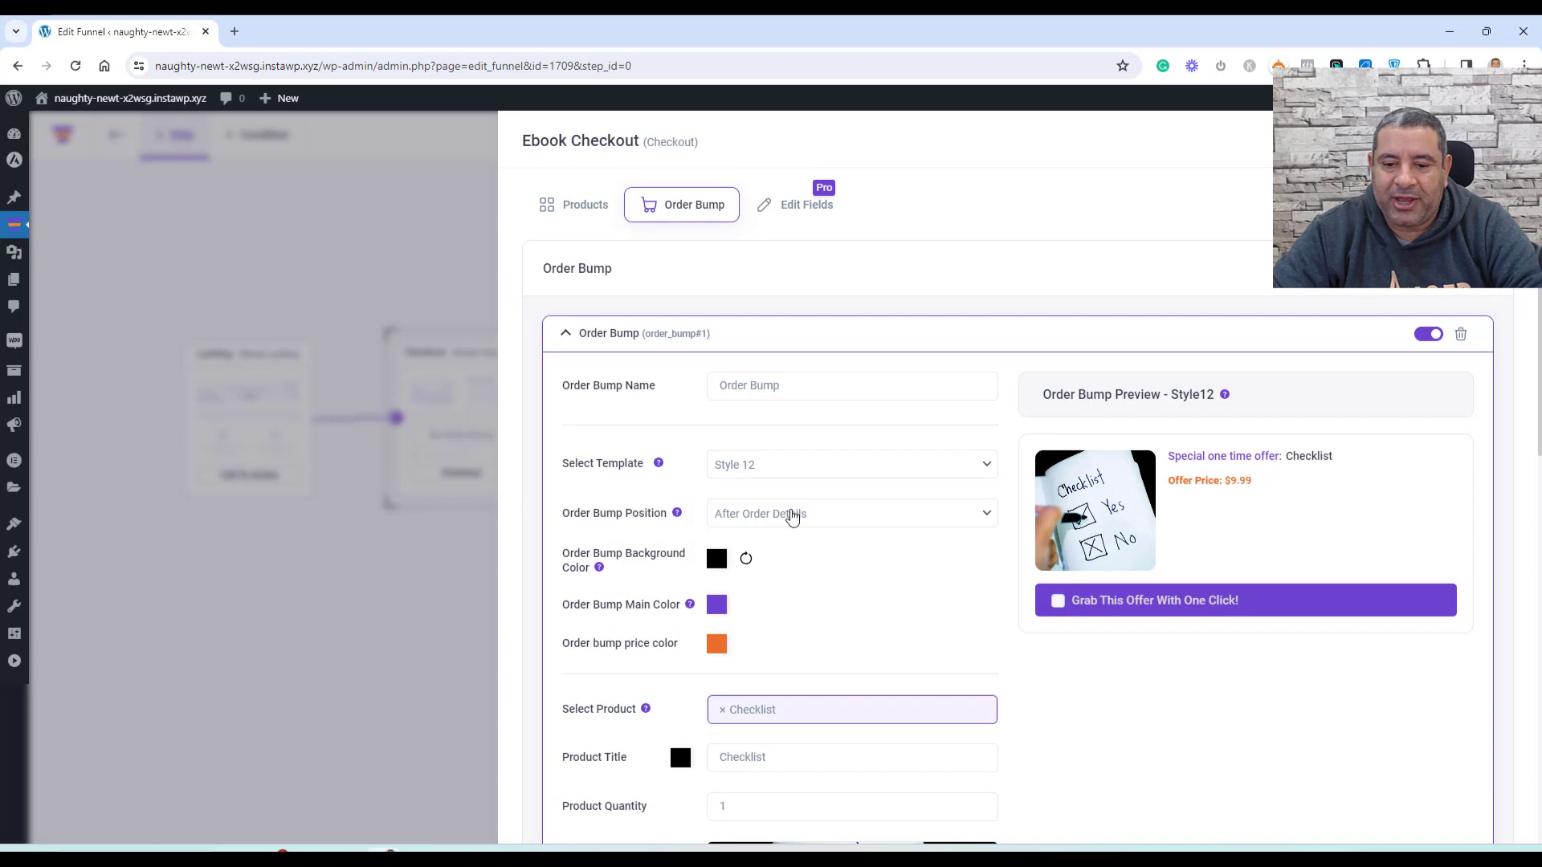
pyautogui.click(796, 481)
pyautogui.click(810, 677)
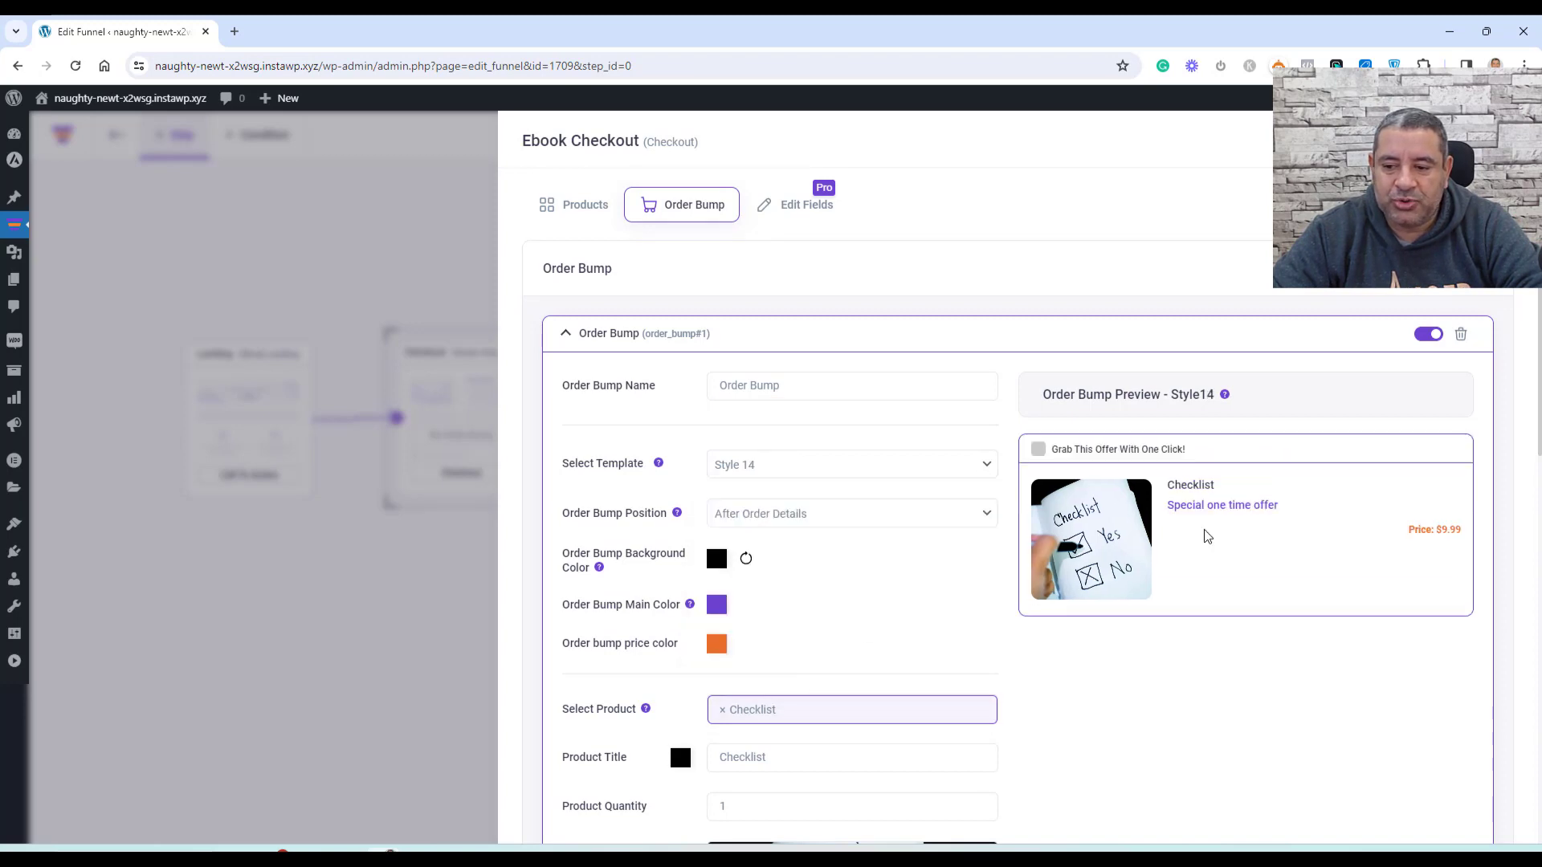
pyautogui.click(787, 482)
pyautogui.click(789, 490)
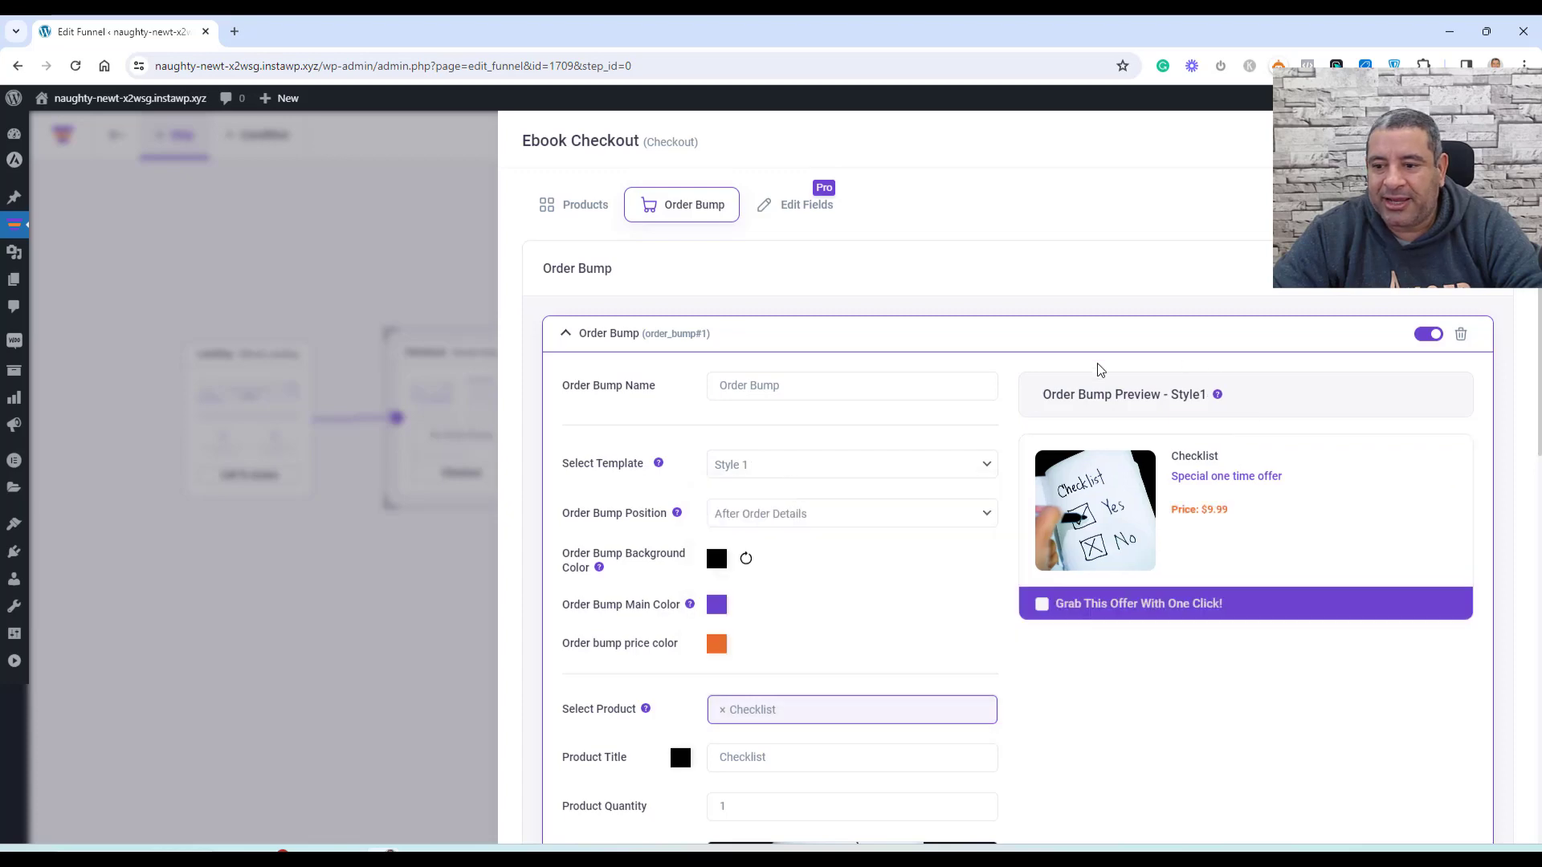
# Replace the order bump's product title with "Order Bump Product"
pyautogui.scroll(-3, 1068, 663)
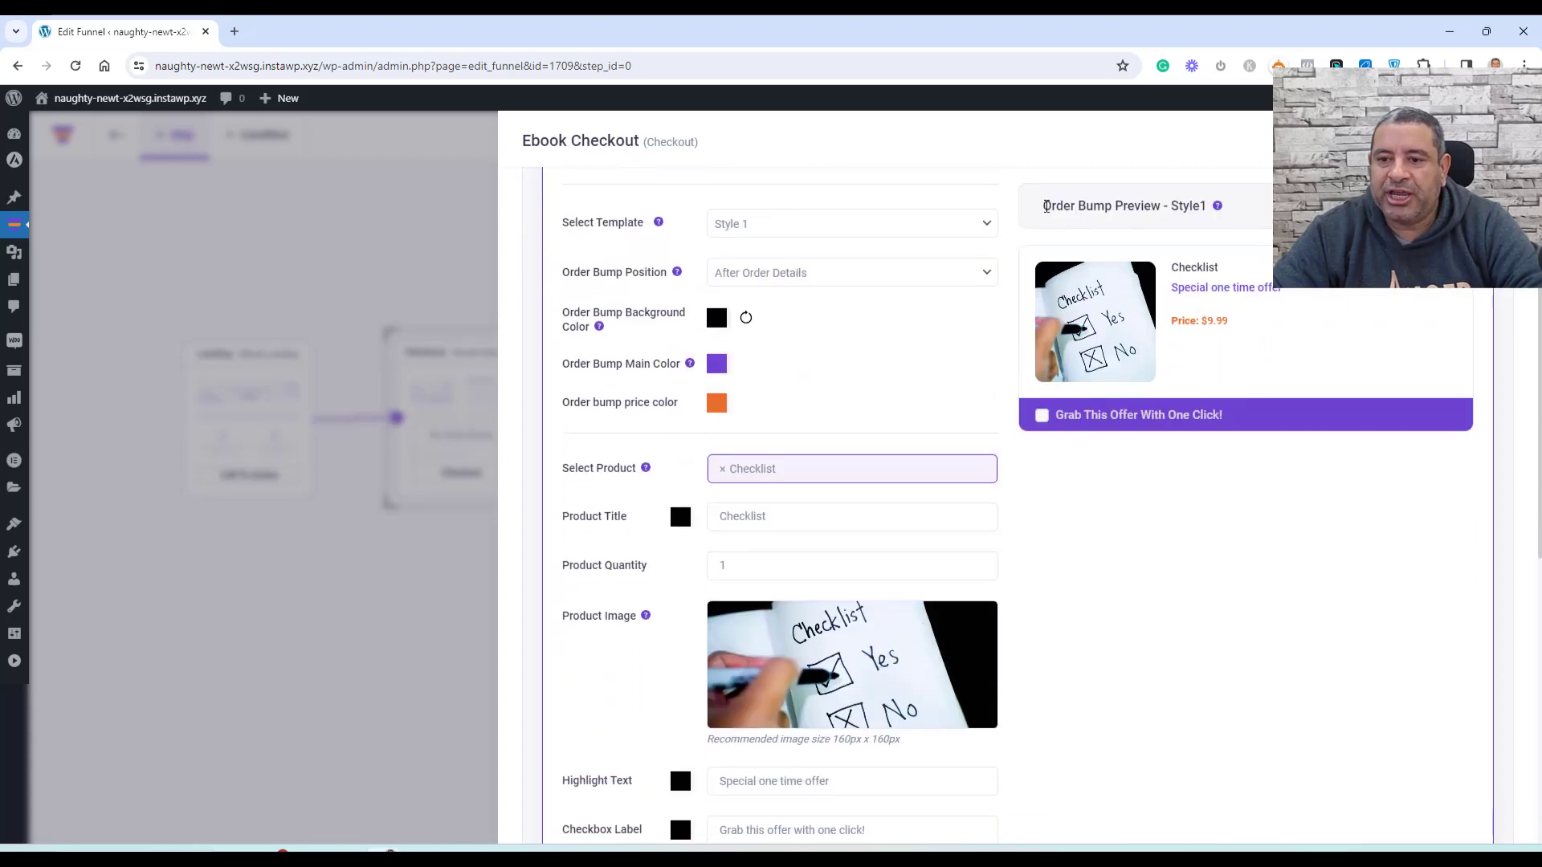
pyautogui.moveTo(1046, 207); pyautogui.dragTo(1183, 206)
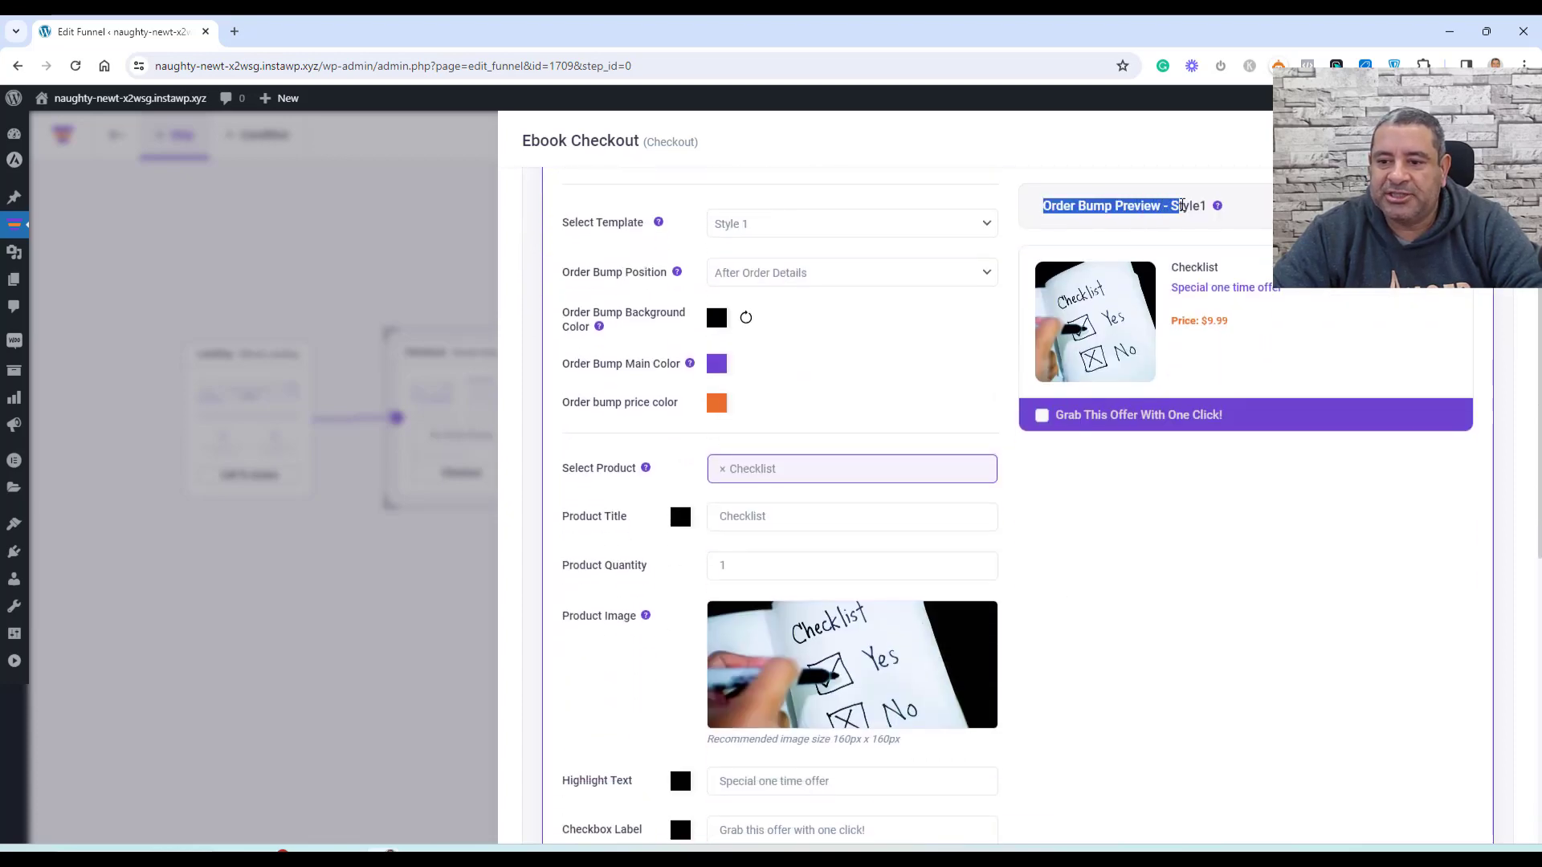
pyautogui.doubleClick(1200, 266)
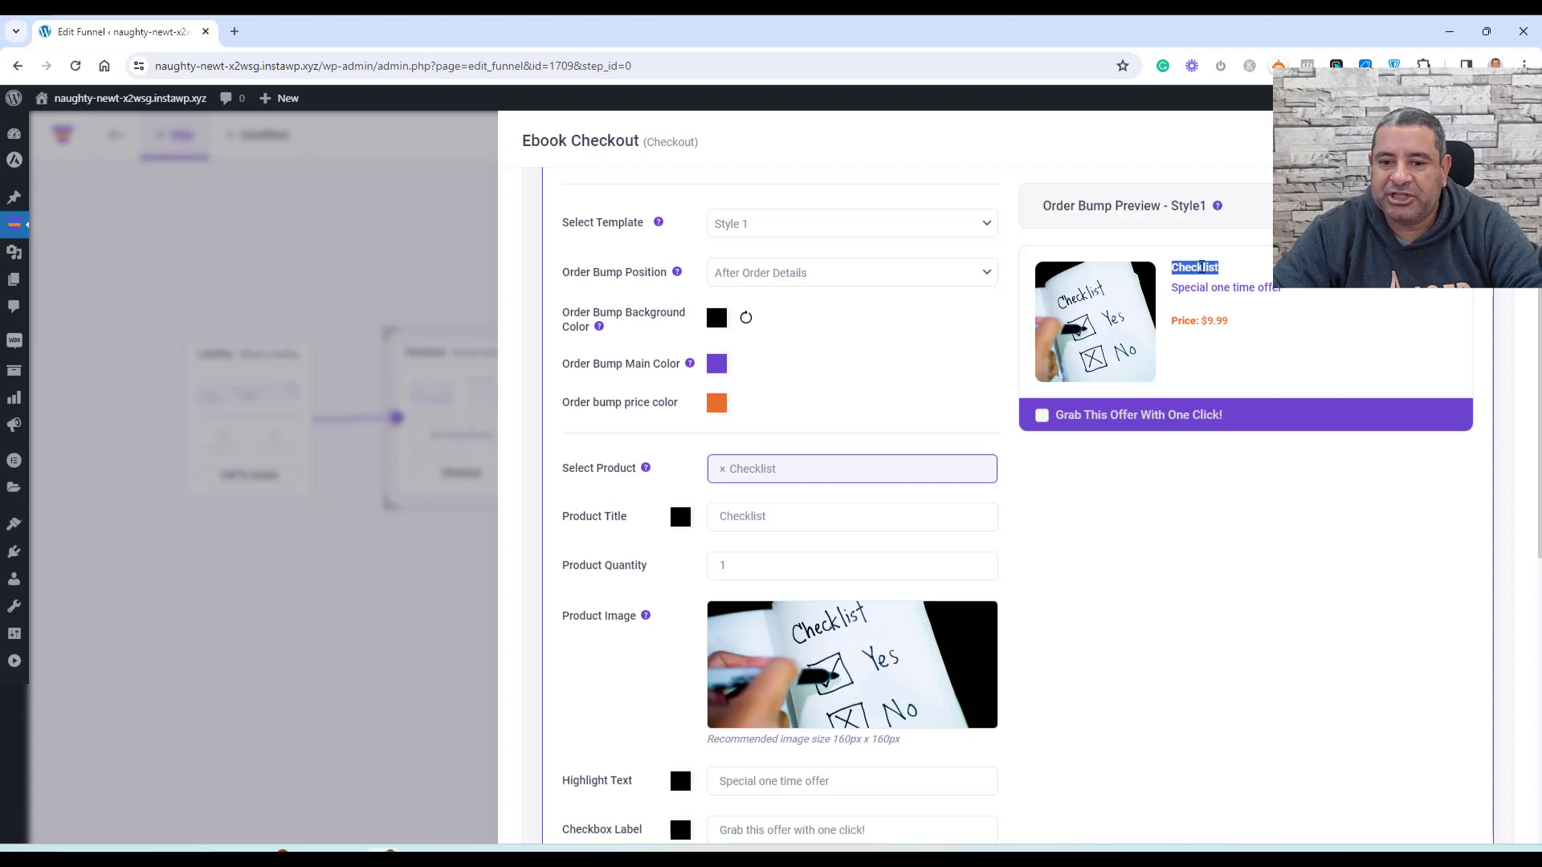
pyautogui.doubleClick(875, 514)
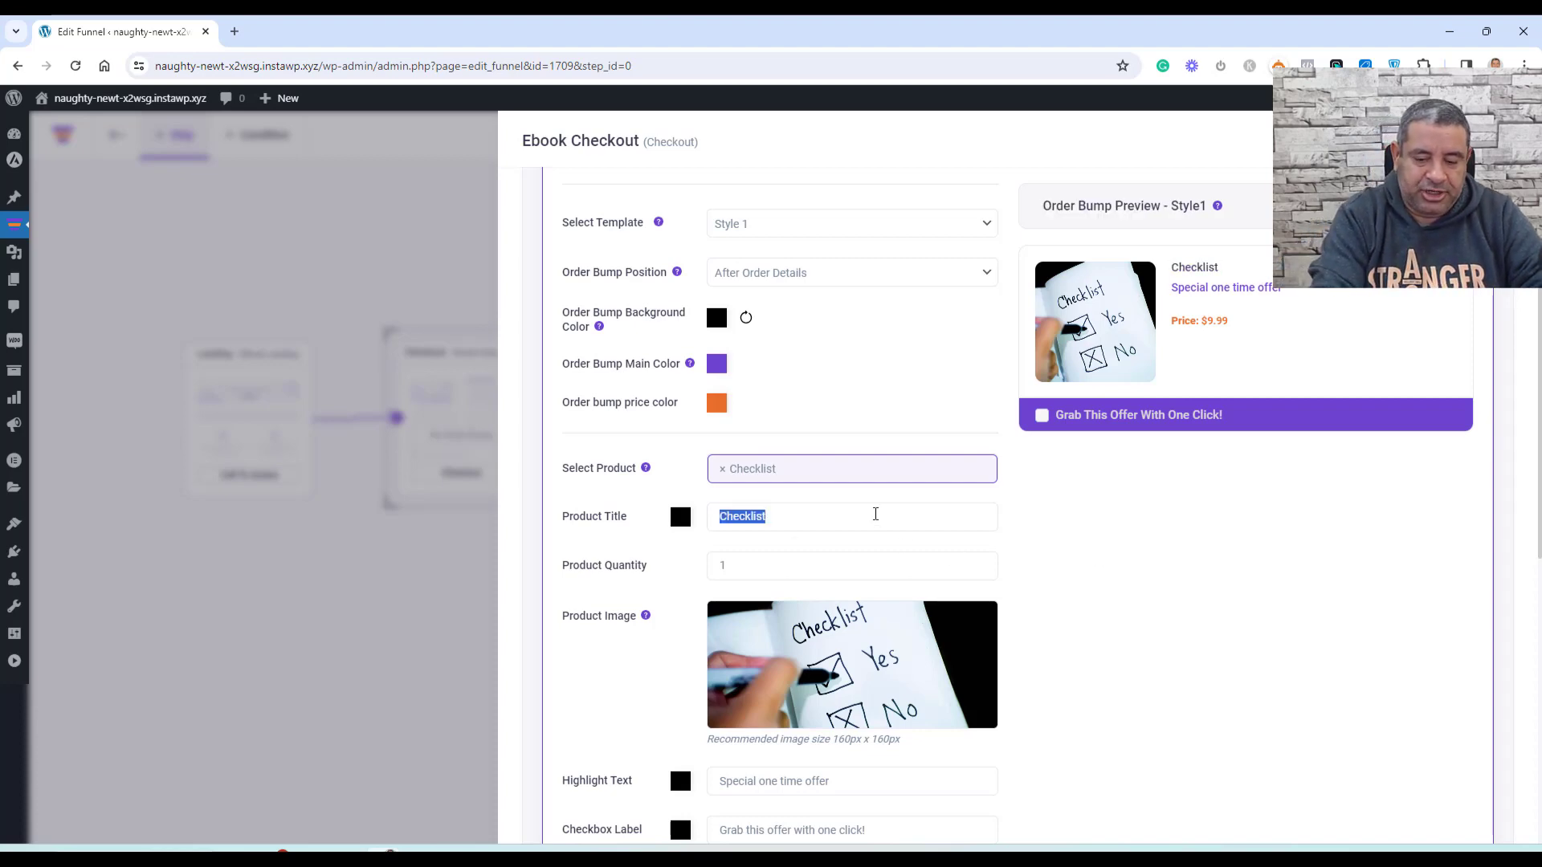
pyautogui.press('BackSpace')
pyautogui.write('Ord')
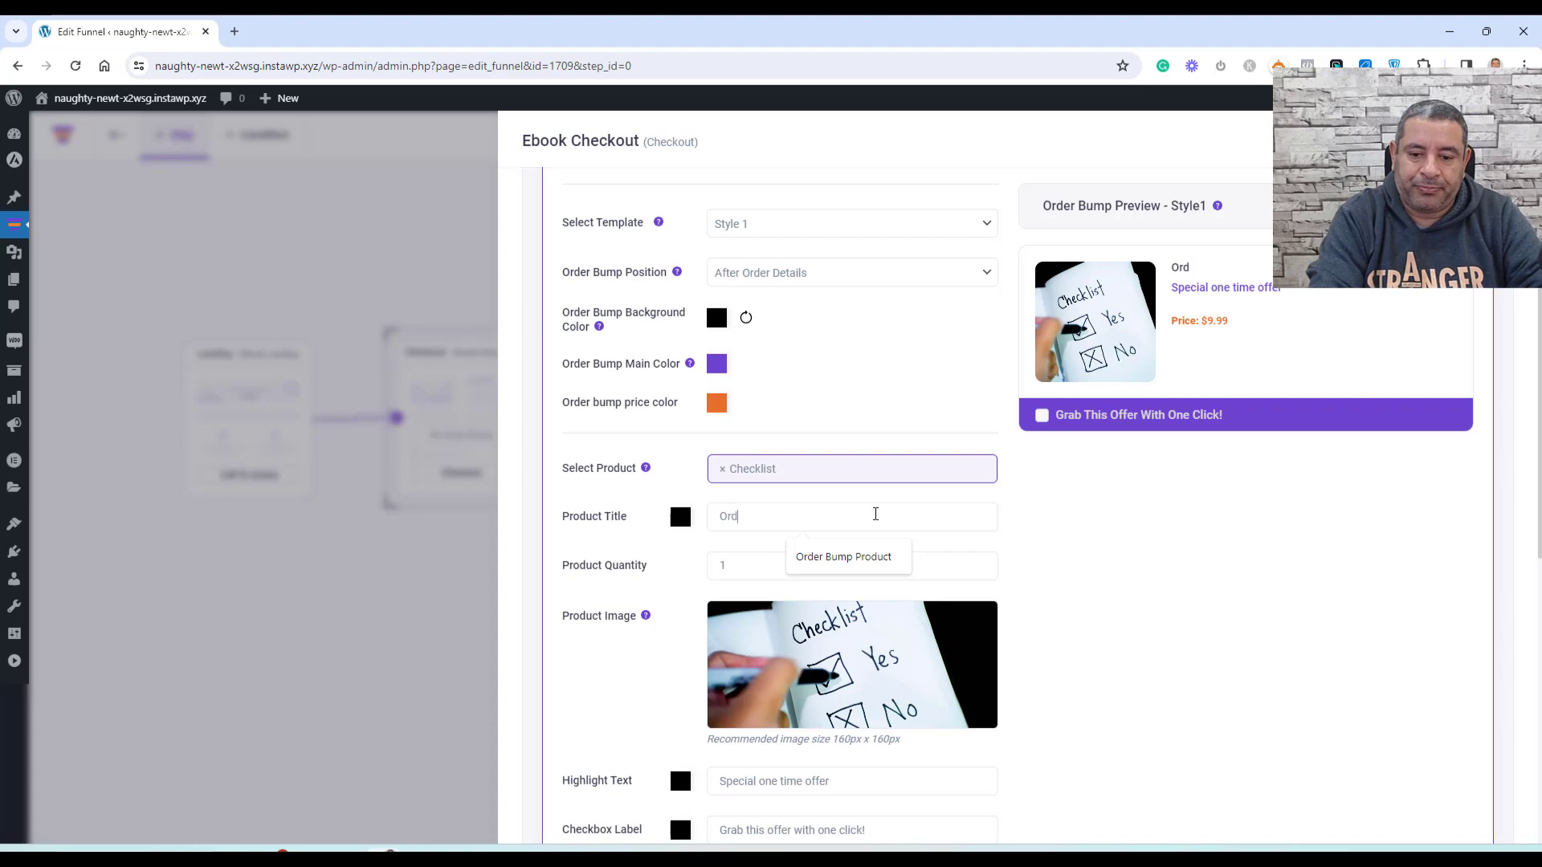
pyautogui.press('Down')
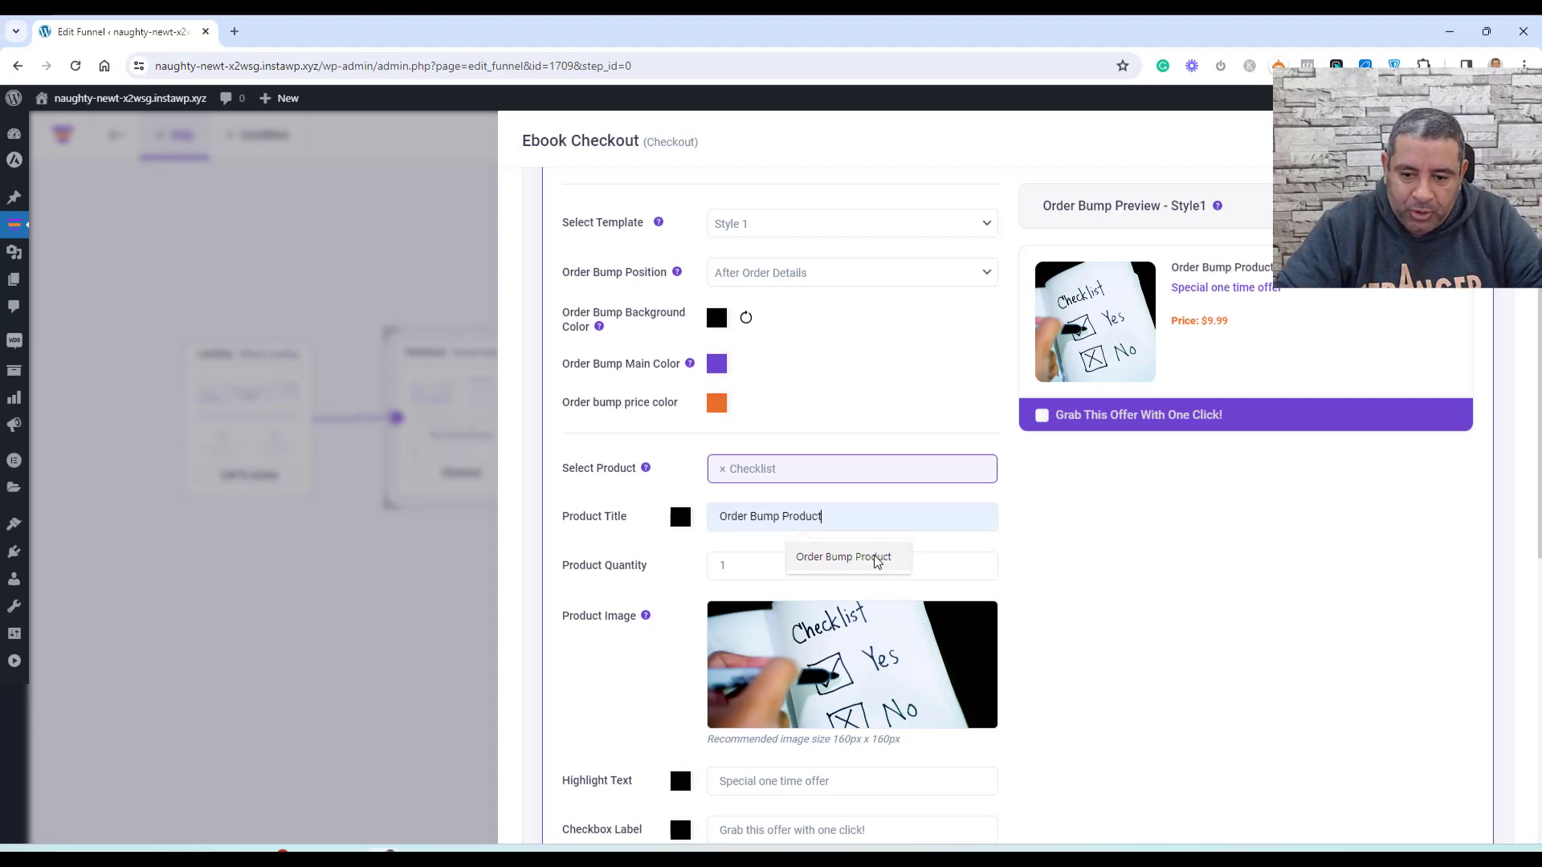
# Append "(Checklist)" to the order bump's product title so it reads "Order Bump Product (Checklist)"
pyautogui.press('Return')
pyautogui.write('(Check')
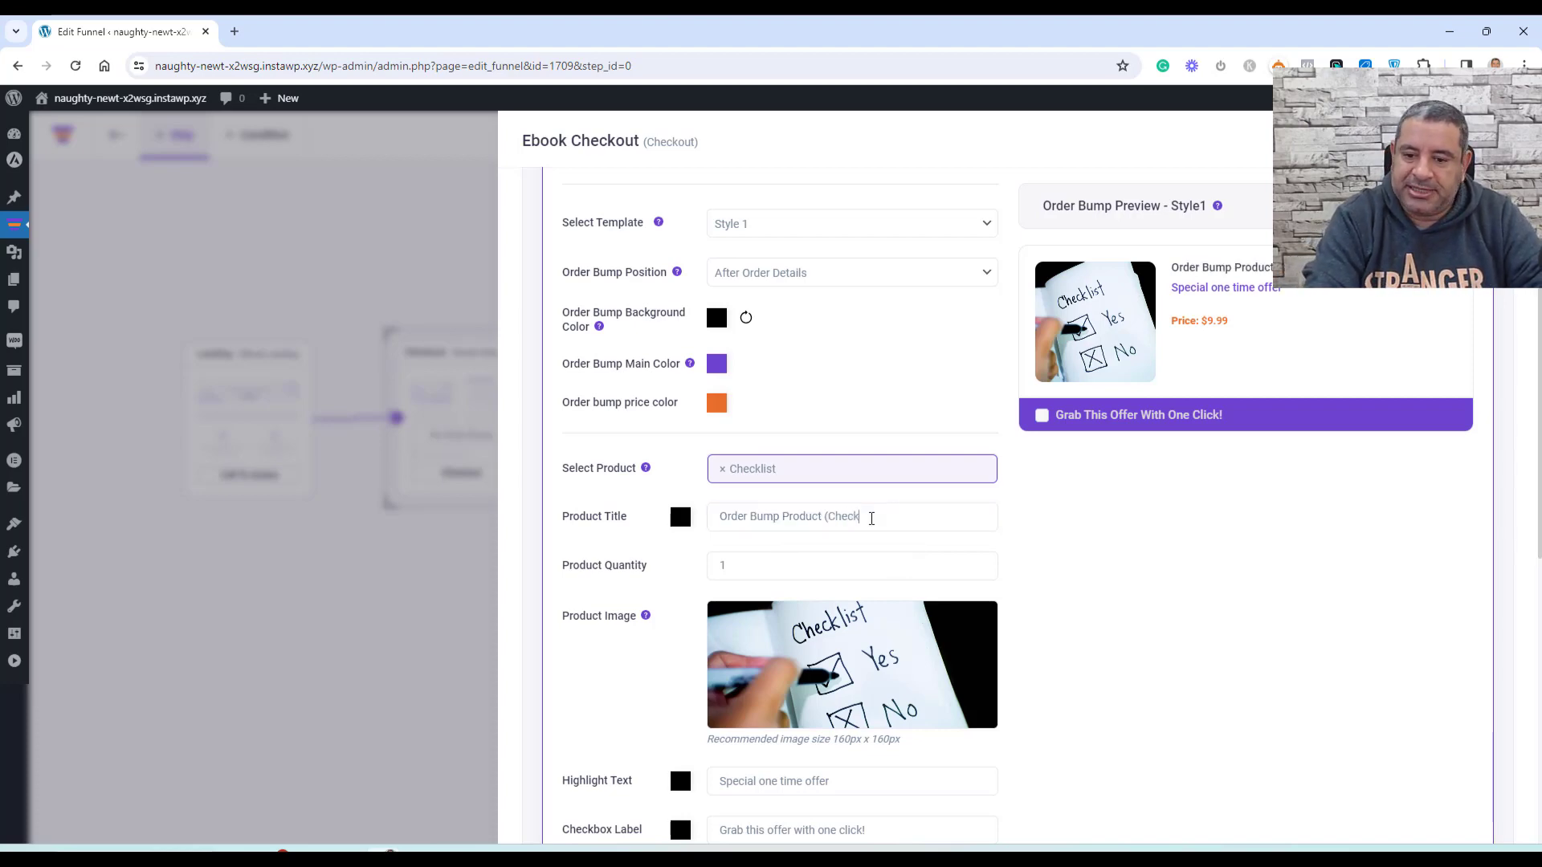
pyautogui.write('list)')
# Cut the order bump's whole product description and paste the same text back in
pyautogui.scroll(-3, 872, 518)
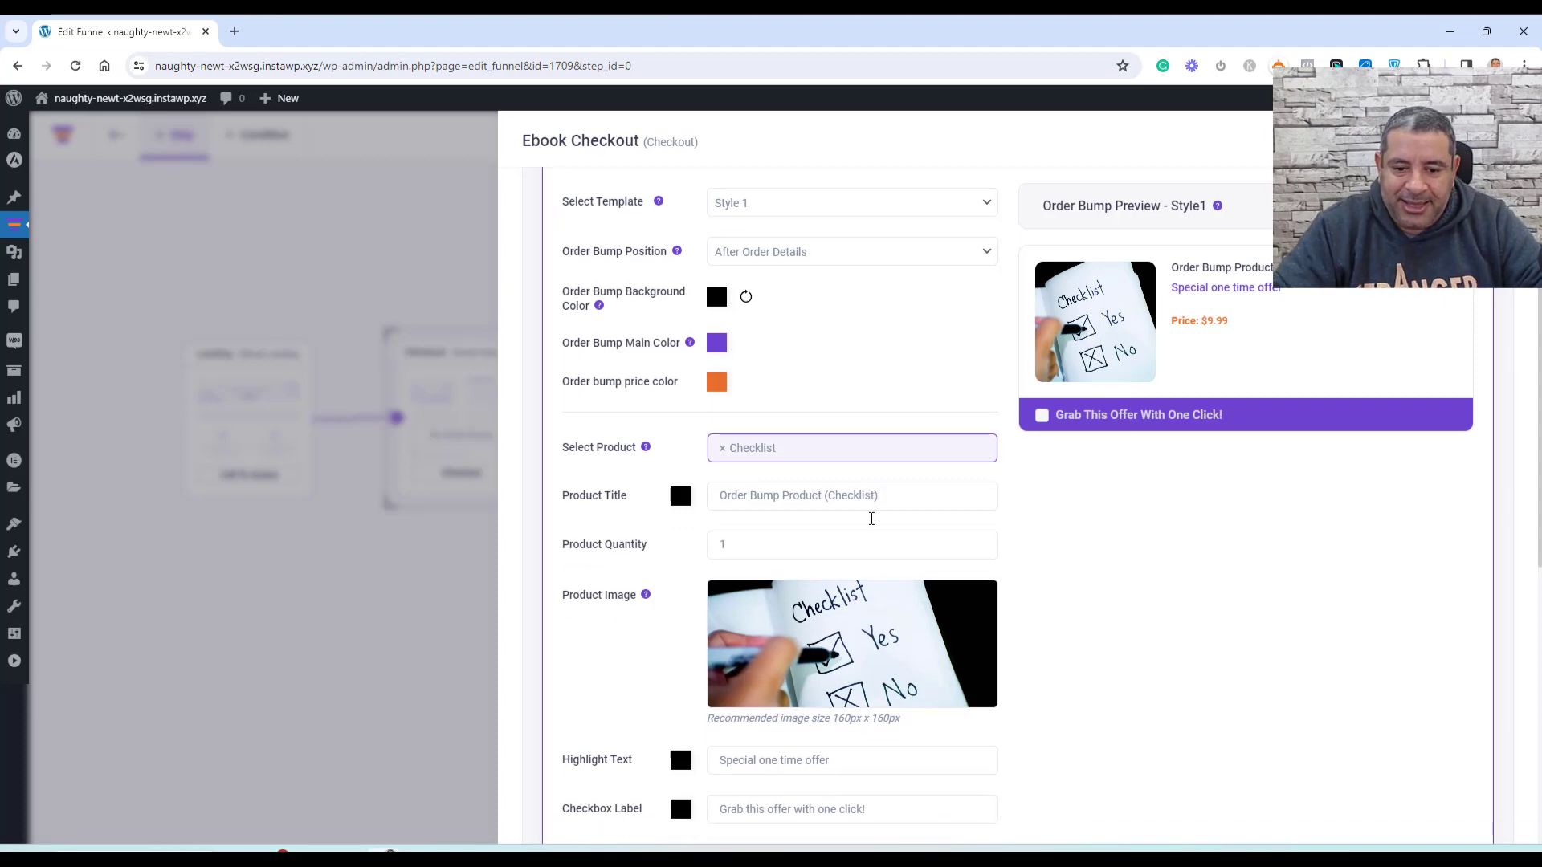
pyautogui.scroll(-3, 1100, 593)
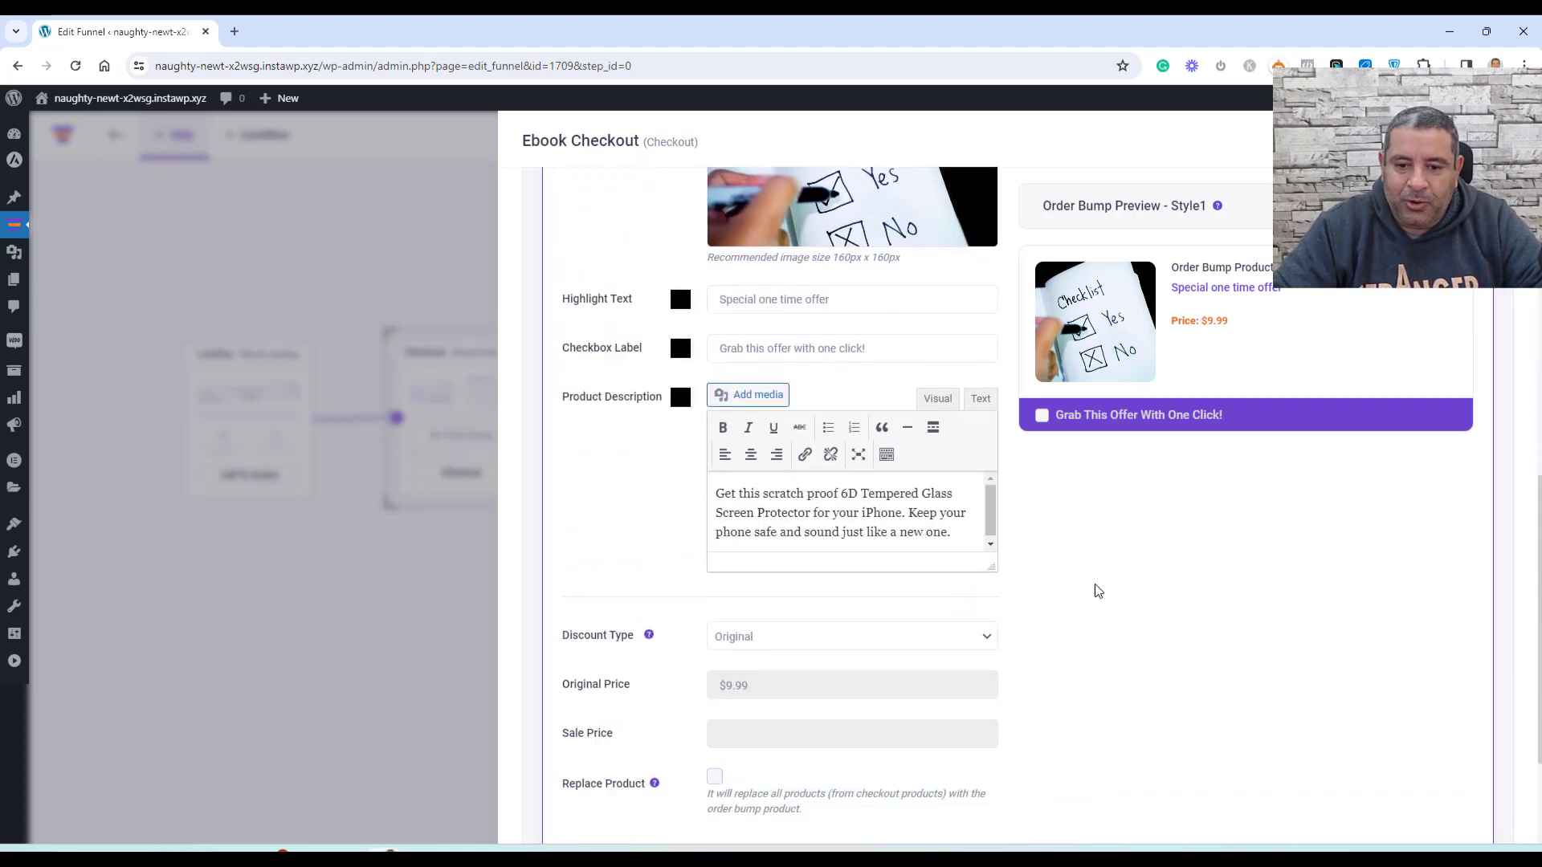
pyautogui.tripleClick(906, 511)
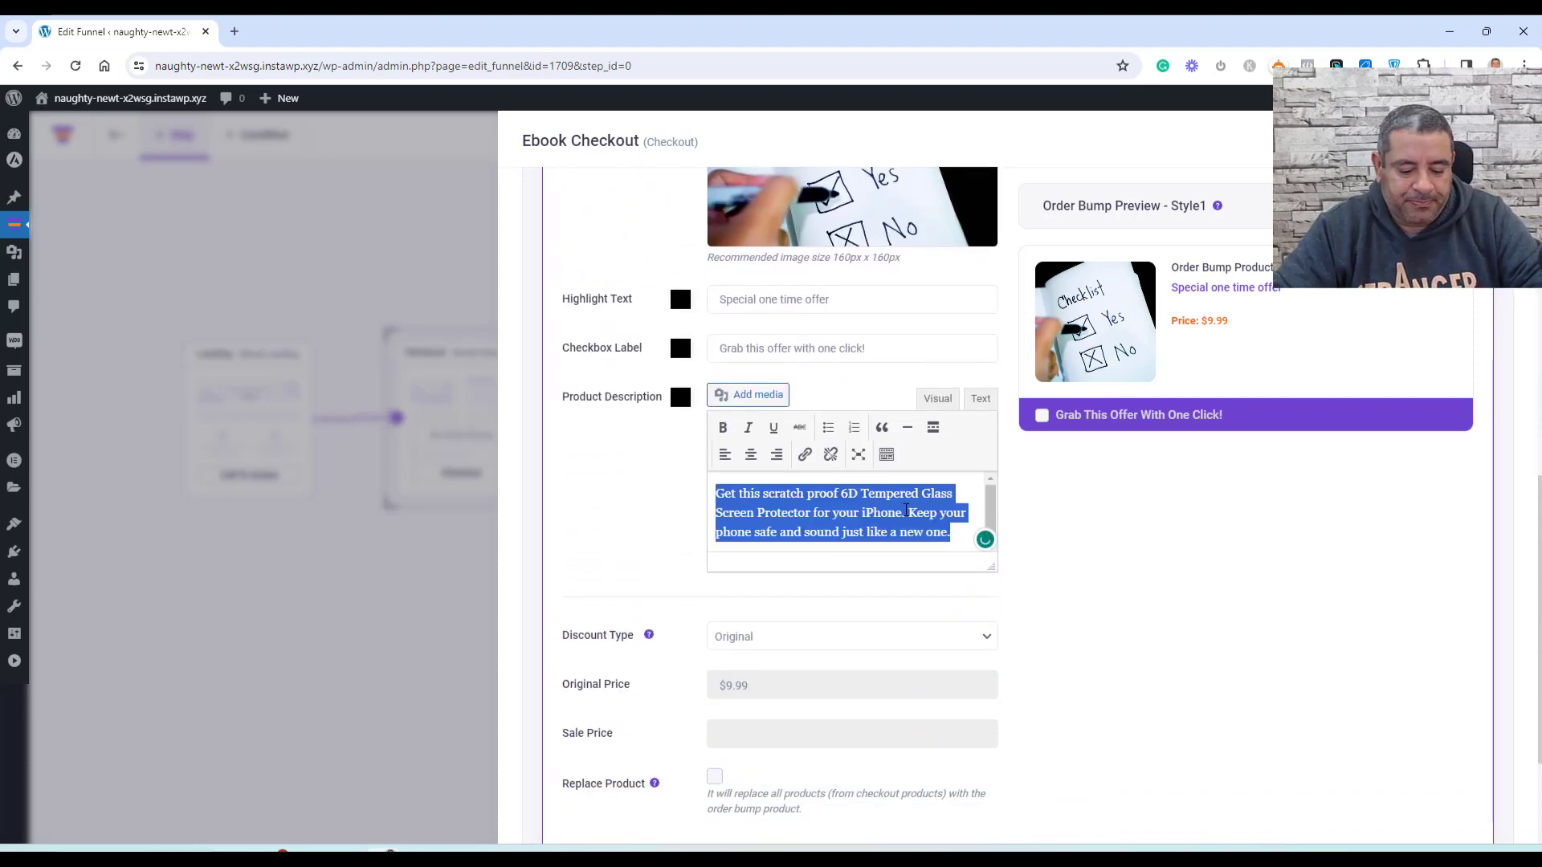
pyautogui.hotkey('ctrl', 'x')
pyautogui.hotkey('ctrl', 'v')
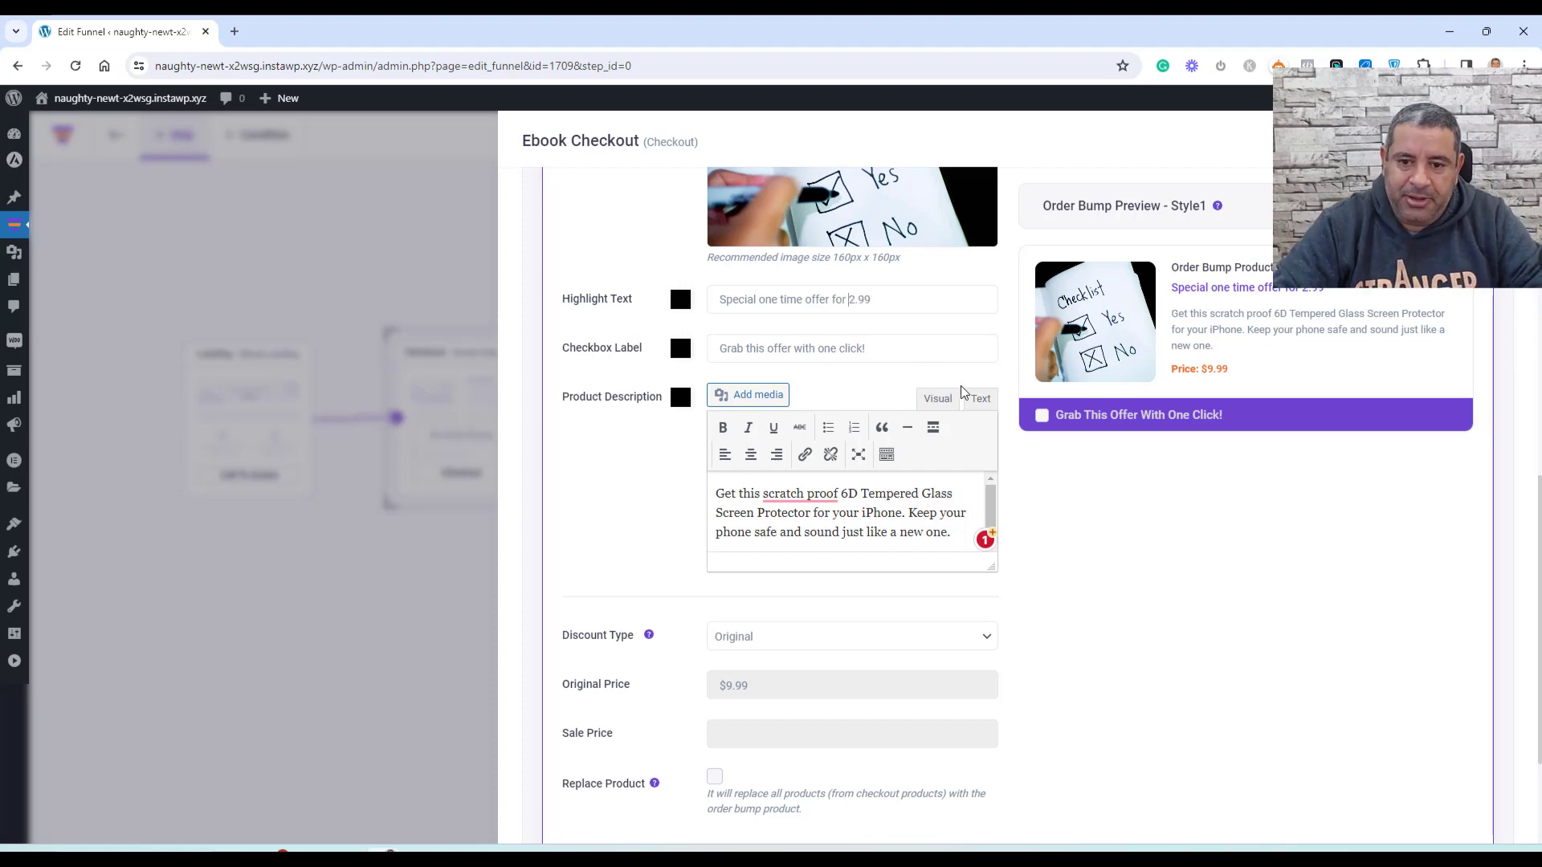
# Complete the order bump's highlight text as "Special one time offer for $2.99", adding the dollar sign before the price
pyautogui.press('Right')
pyautogui.press('Right')
pyautogui.press('Right')
pyautogui.press('Right')
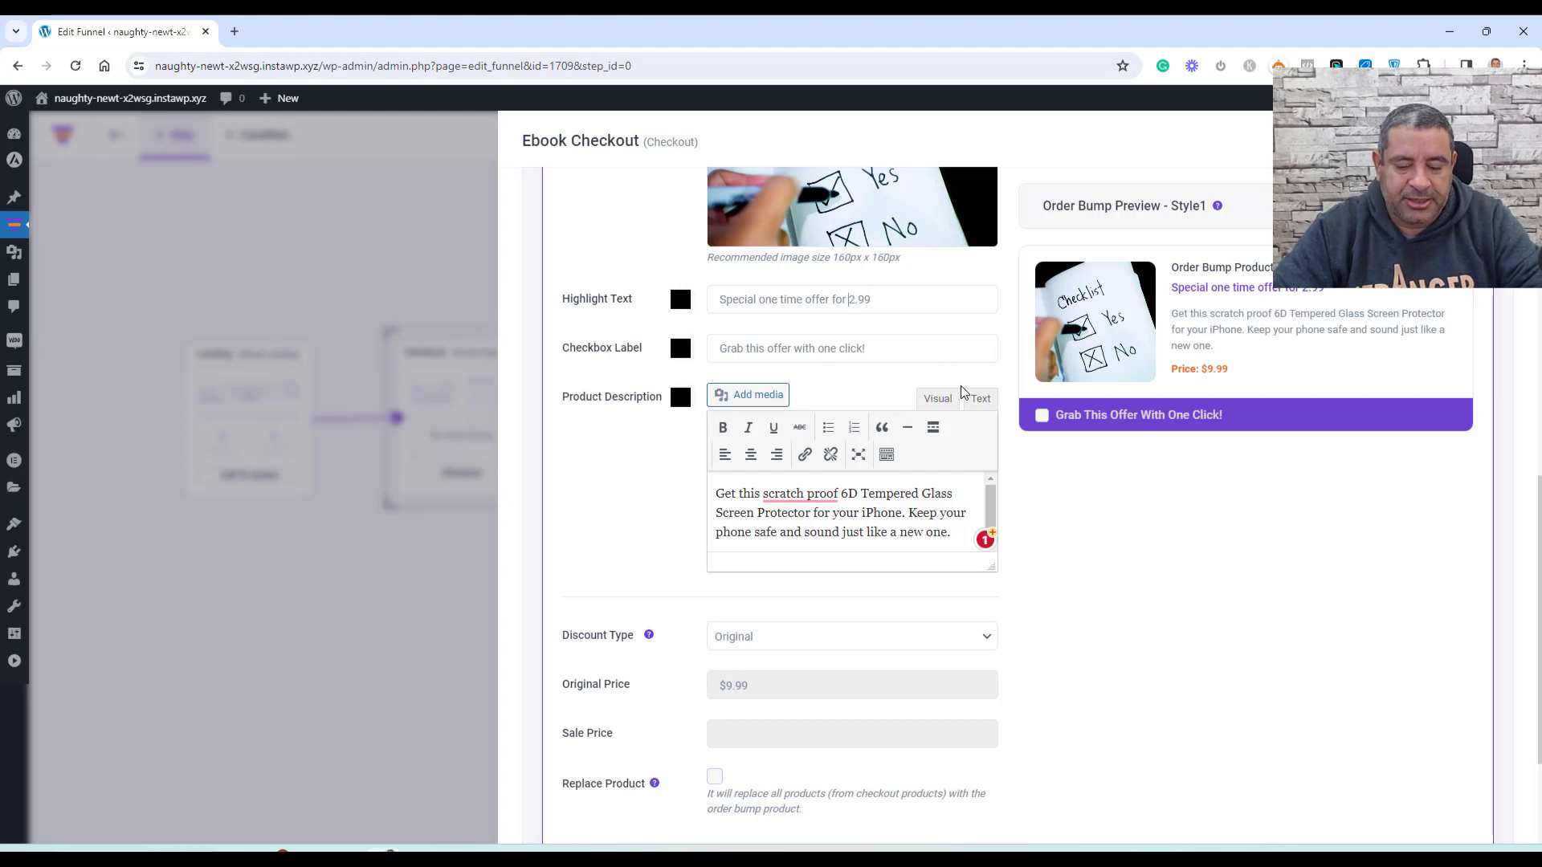
pyautogui.write('$')
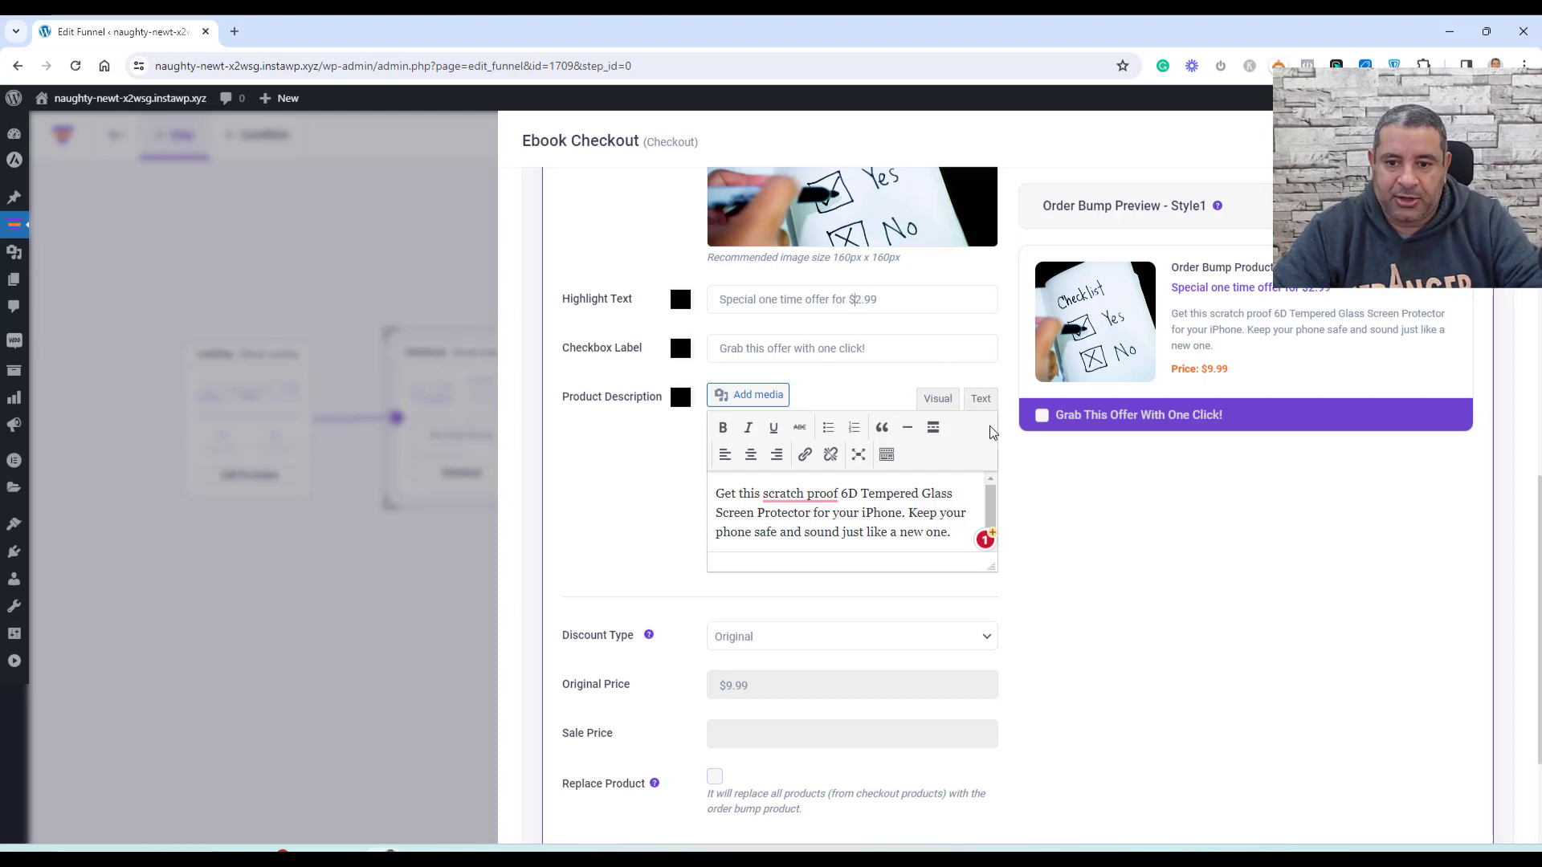
# Set the order bump's discount type to Percentage with a discount value of 70 on the regular price
pyautogui.scroll(-1, 1034, 534)
pyautogui.scroll(-2, 1033, 535)
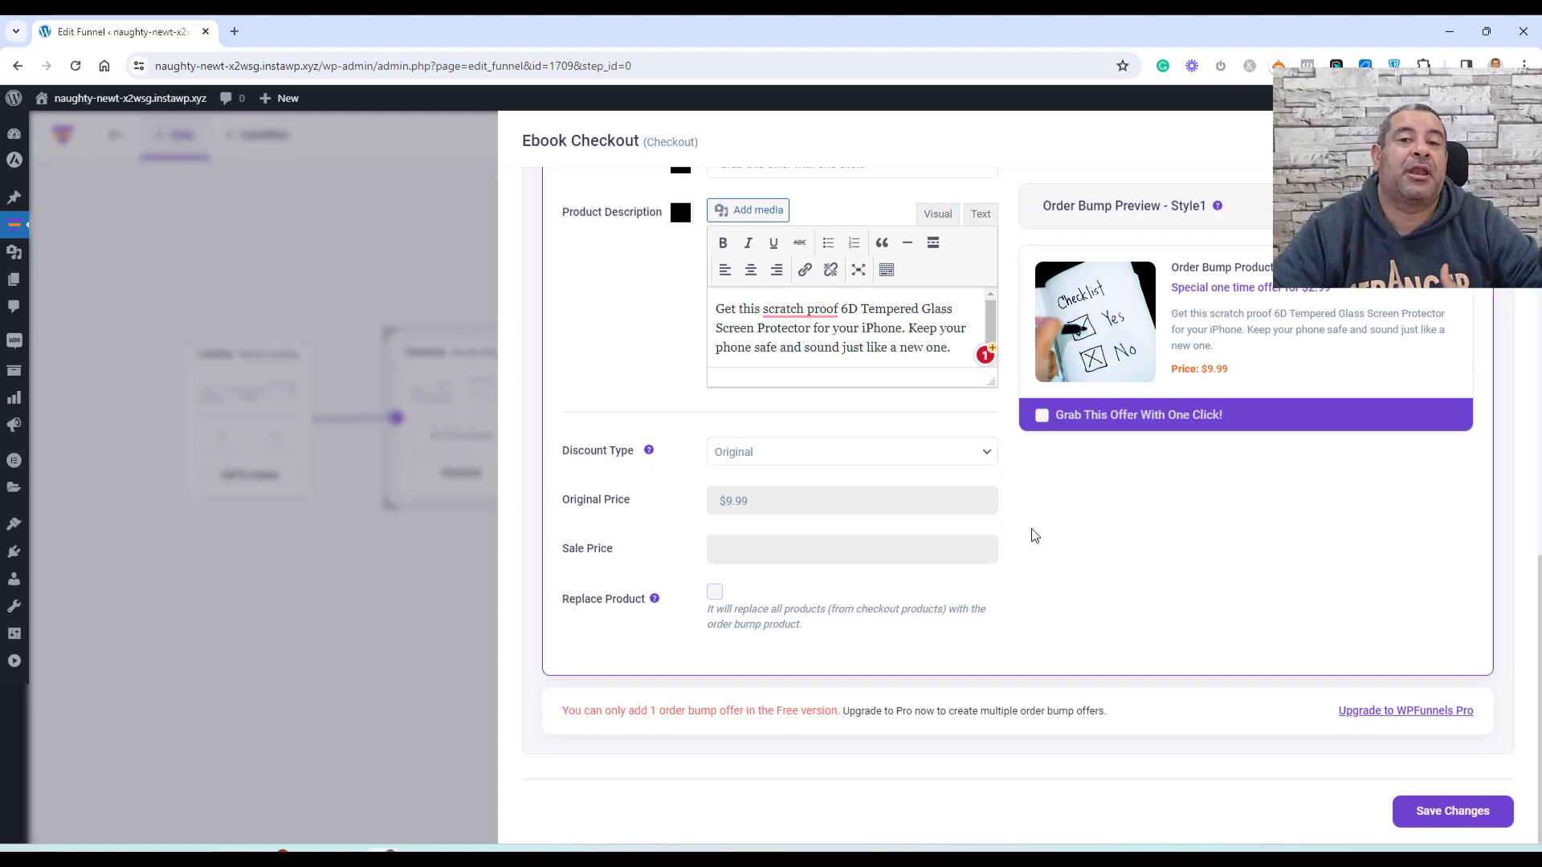
pyautogui.click(937, 451)
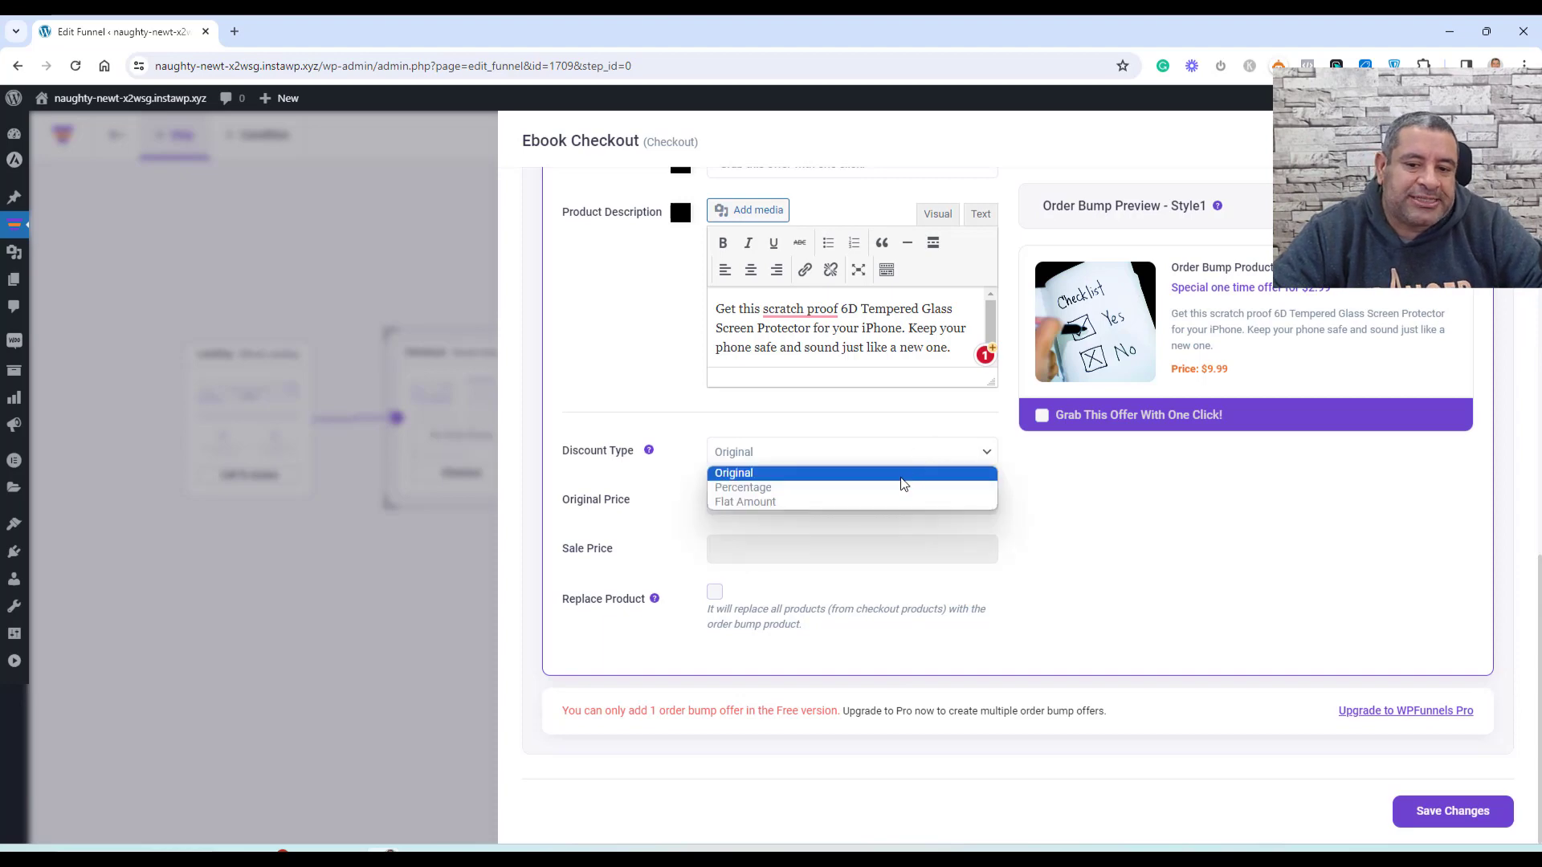
pyautogui.click(897, 487)
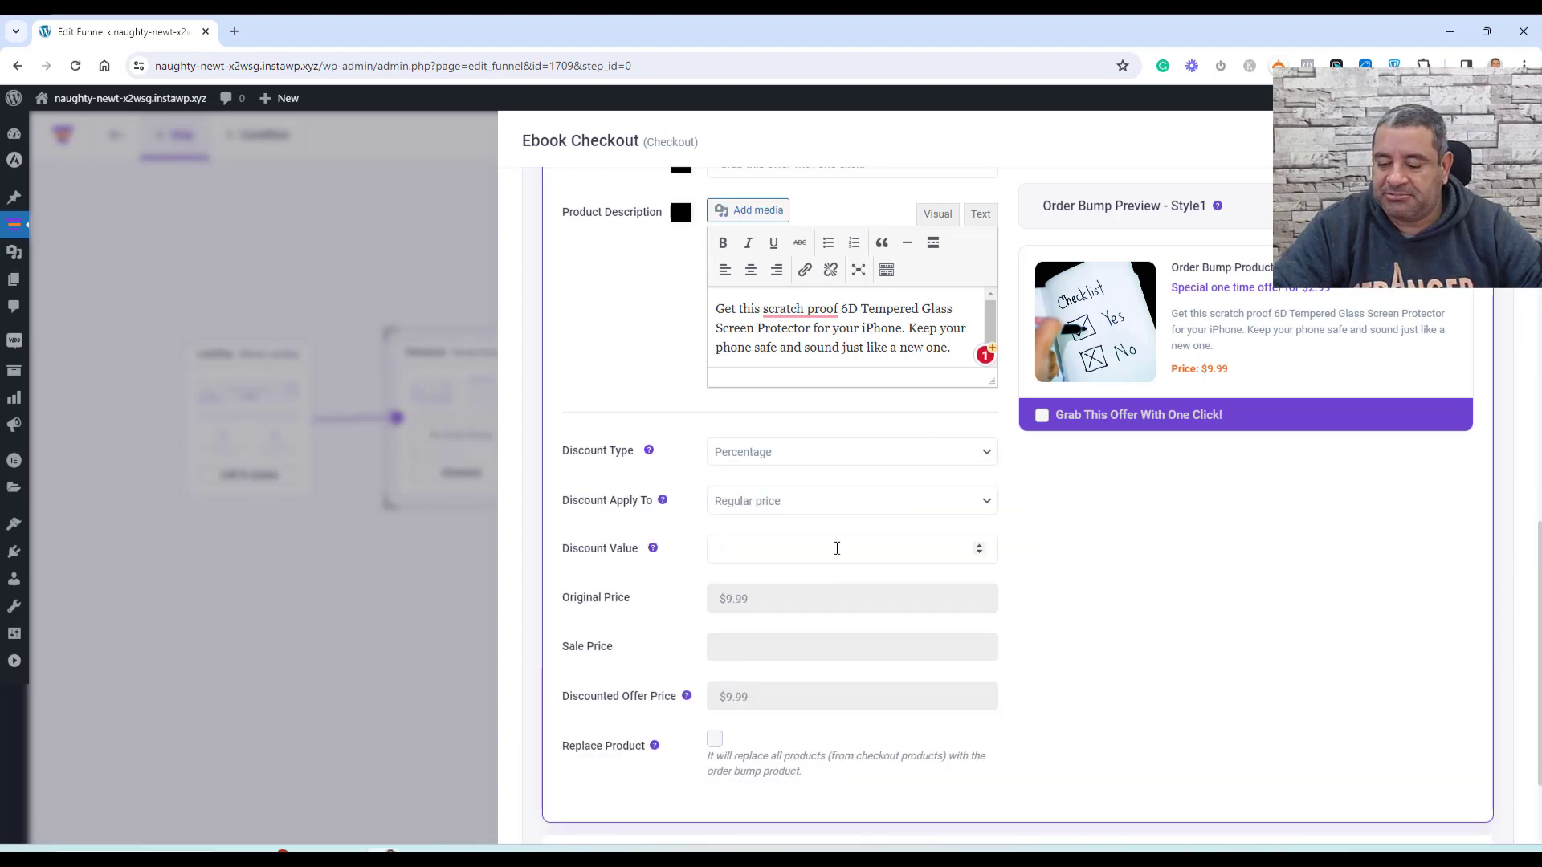
pyautogui.write('70')
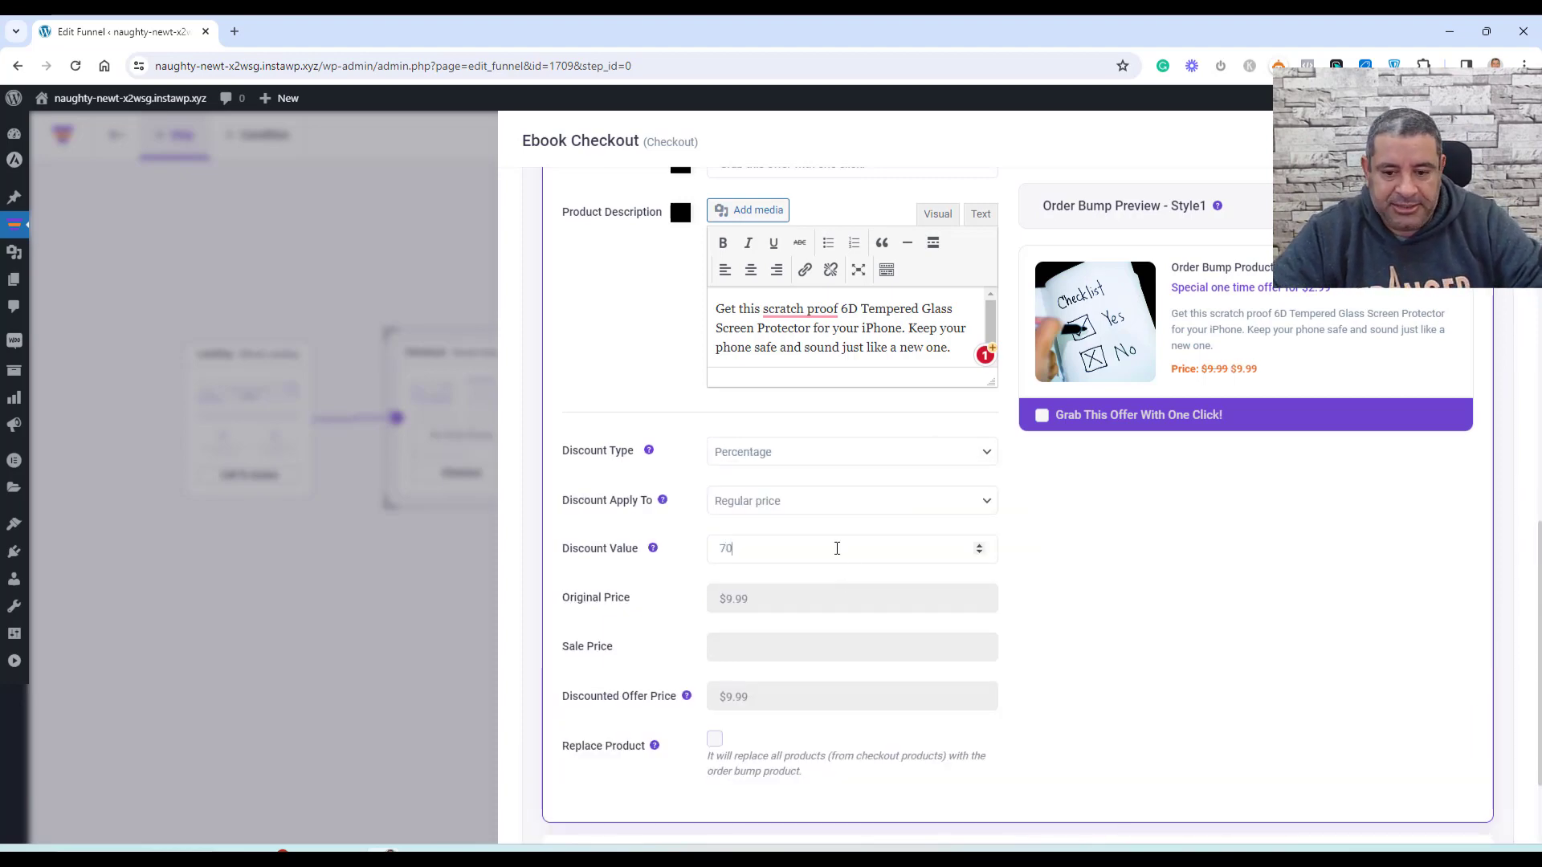
pyautogui.scroll(-2, 837, 549)
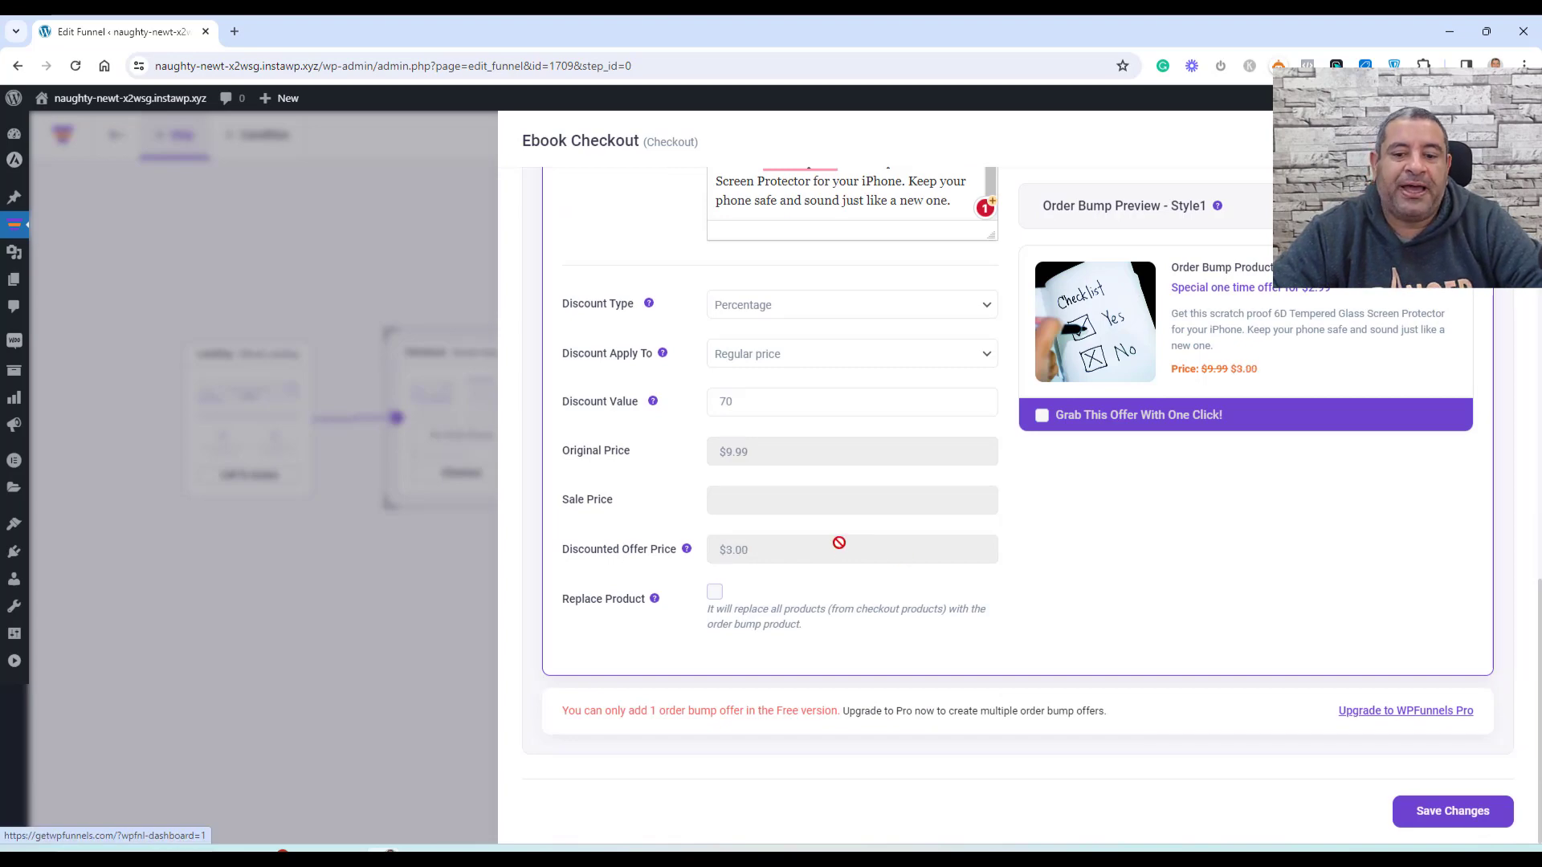
# Change the price in the order bump's highlight text so it reads "Special one time offer for $3"
pyautogui.scroll(3, 753, 561)
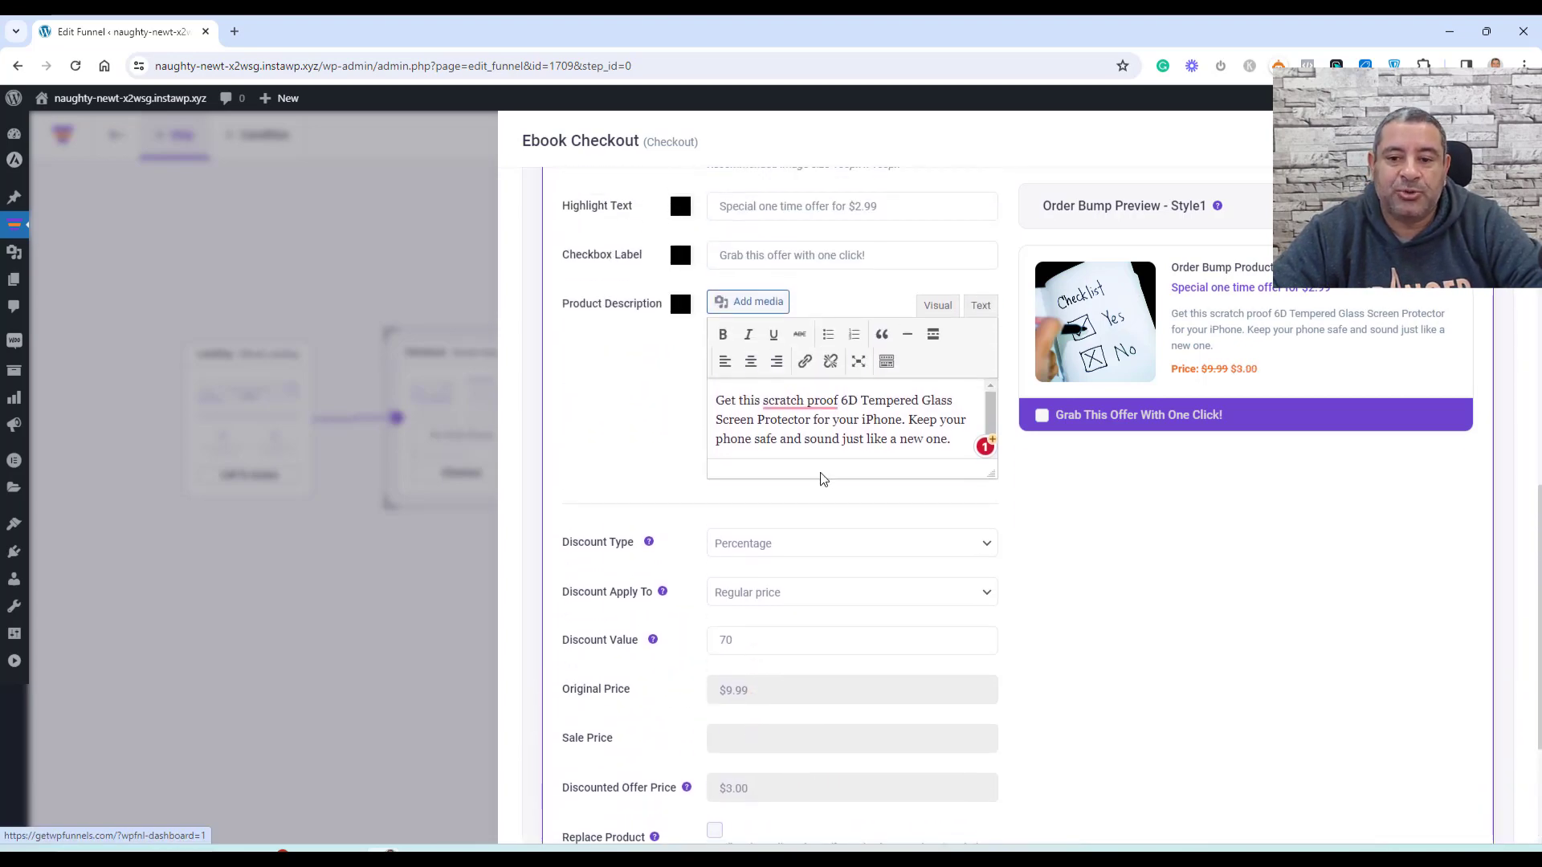
pyautogui.doubleClick(858, 211)
pyautogui.write('3')
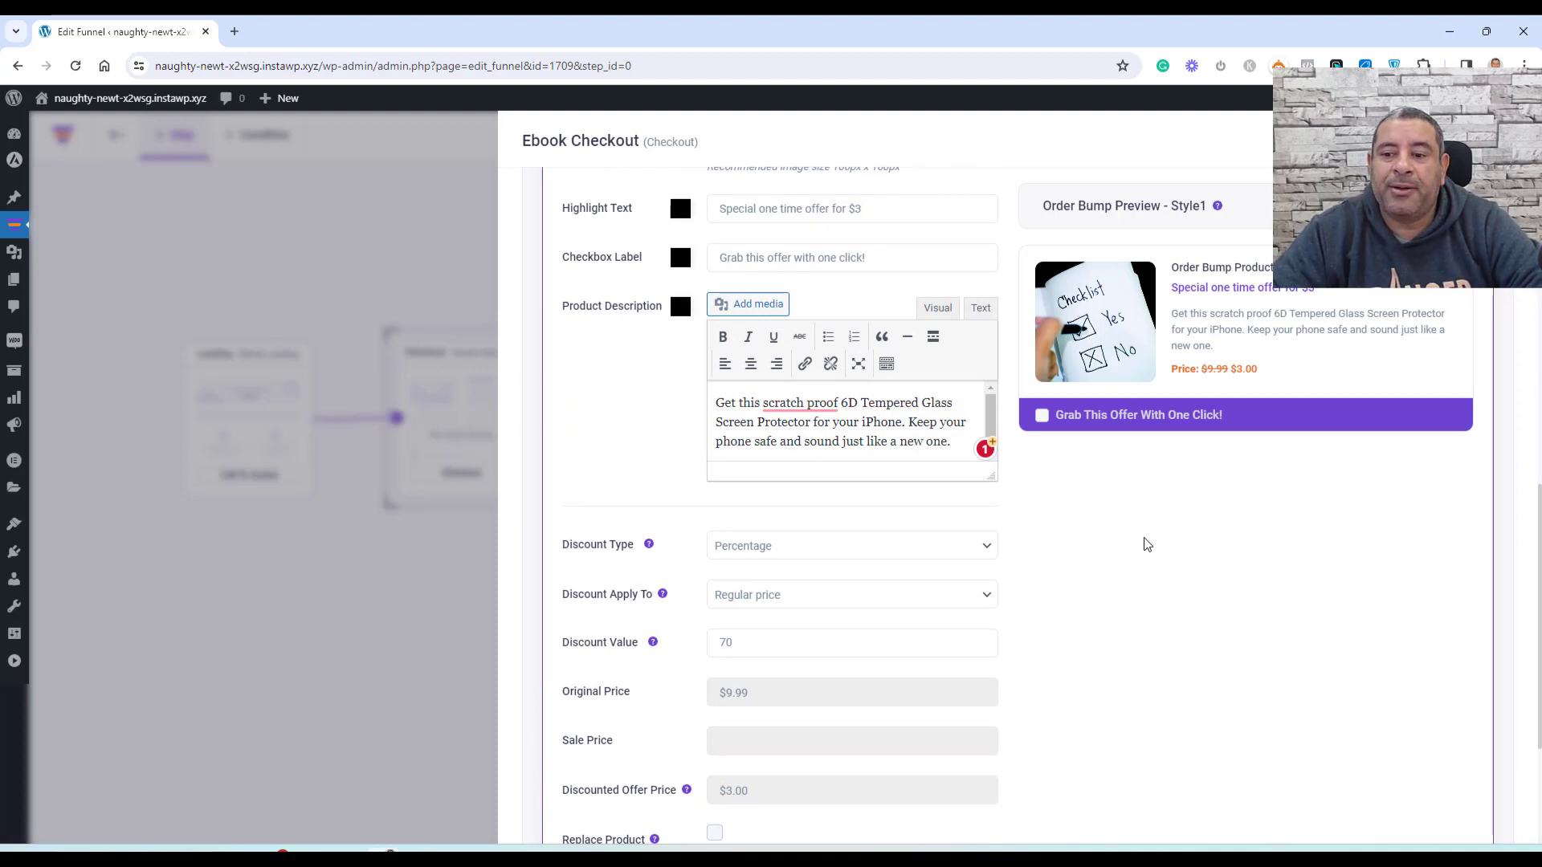
# Save the order bump changes and close the Ebook Checkout settings to return to the funnel canvas
pyautogui.scroll(1, 1112, 434)
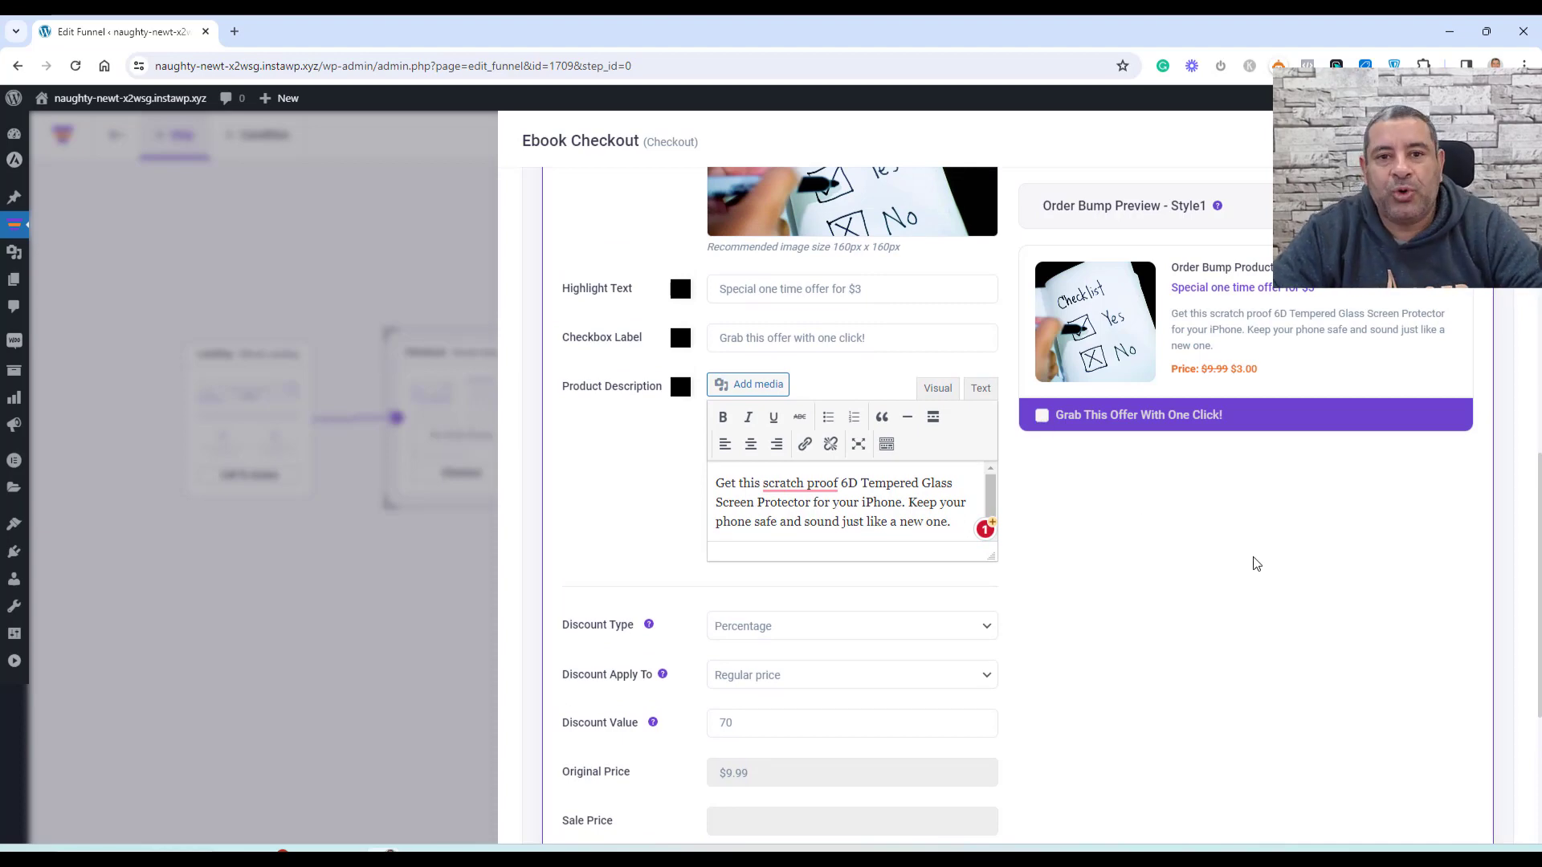
pyautogui.scroll(-4, 1257, 564)
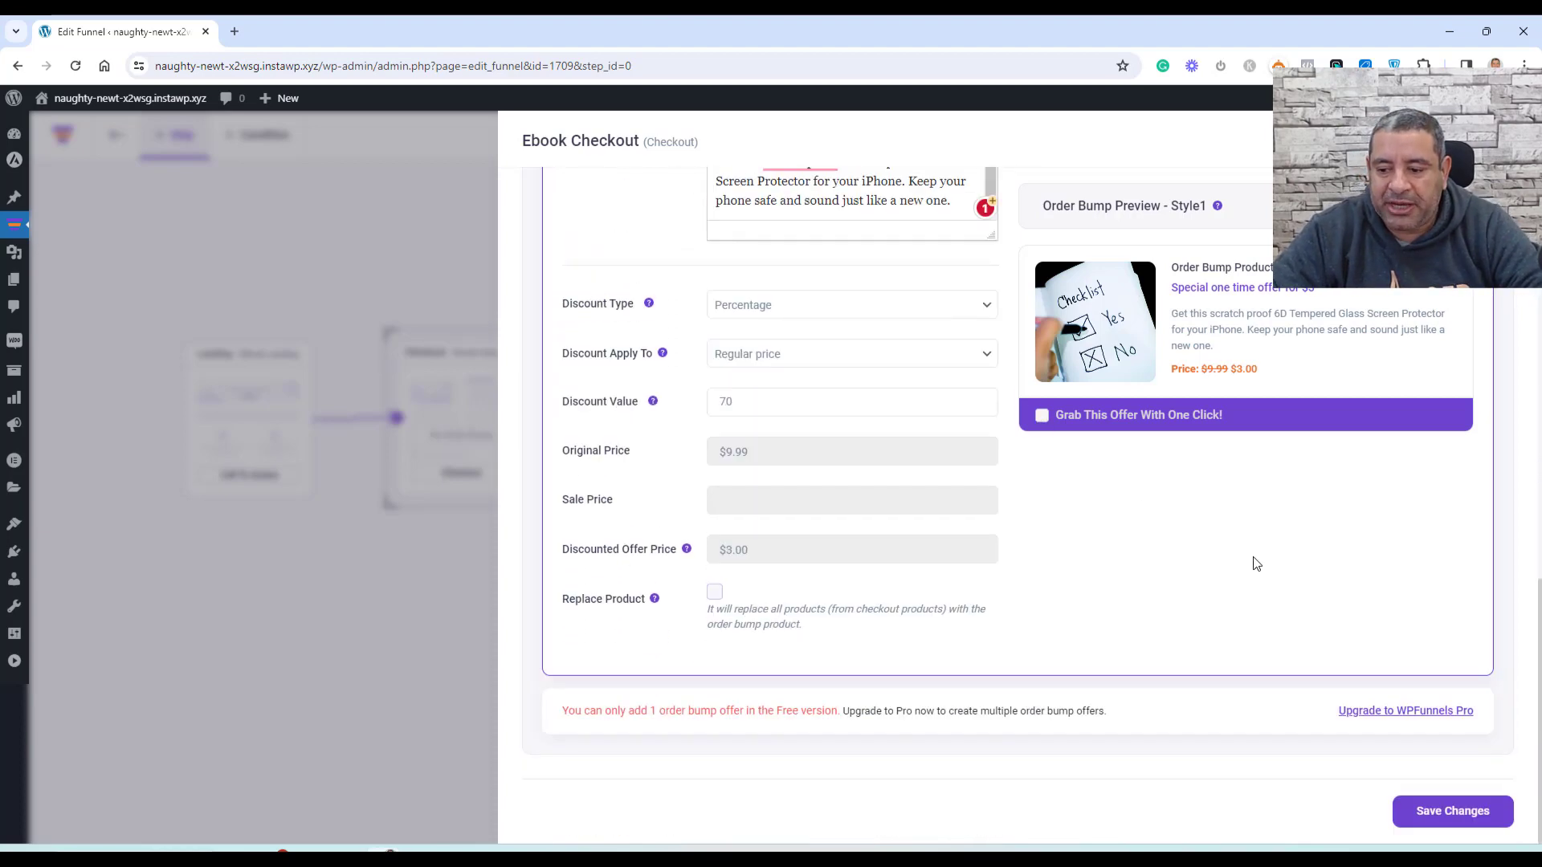
pyautogui.click(1465, 811)
pyautogui.scroll(10, 1293, 610)
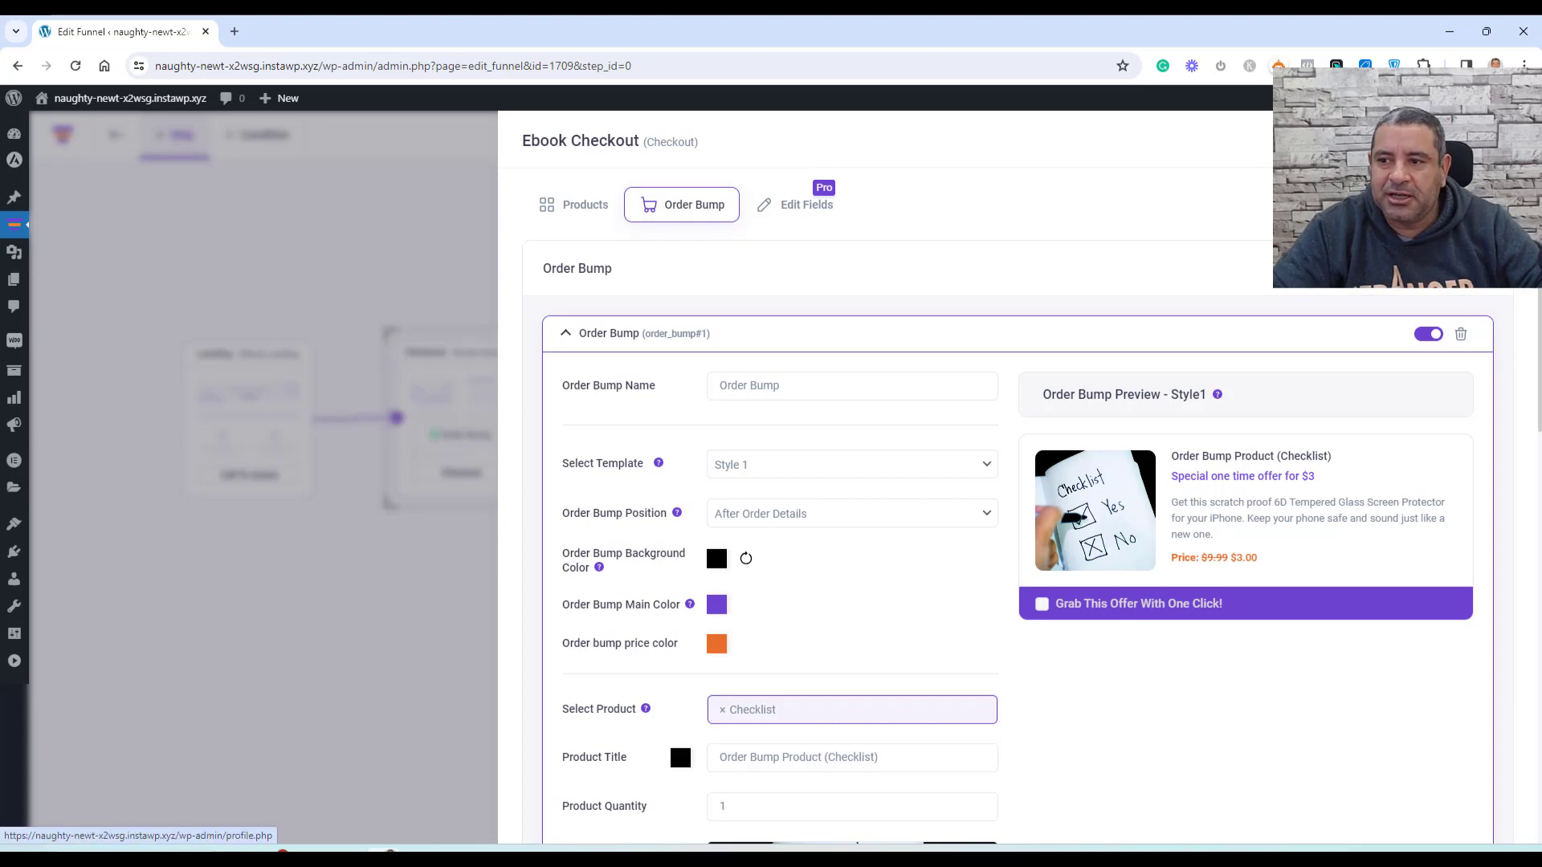
pyautogui.press('Escape')
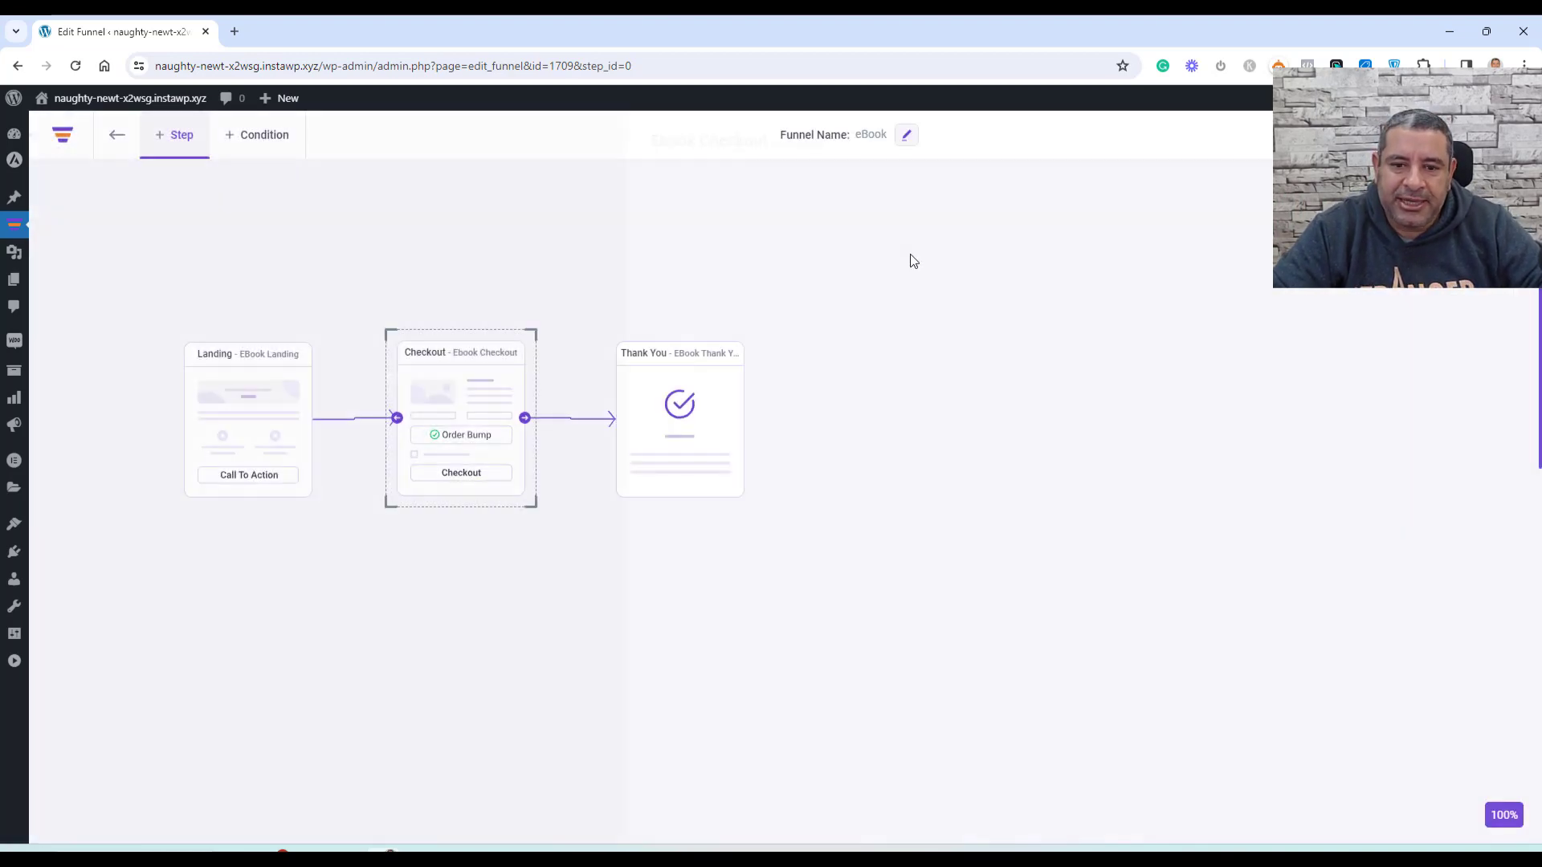
# Open the Ebook Checkout step's page in Elementor and open the settings of the Checkout widget below the "Design Thinking" banner
pyautogui.moveTo(427, 398)
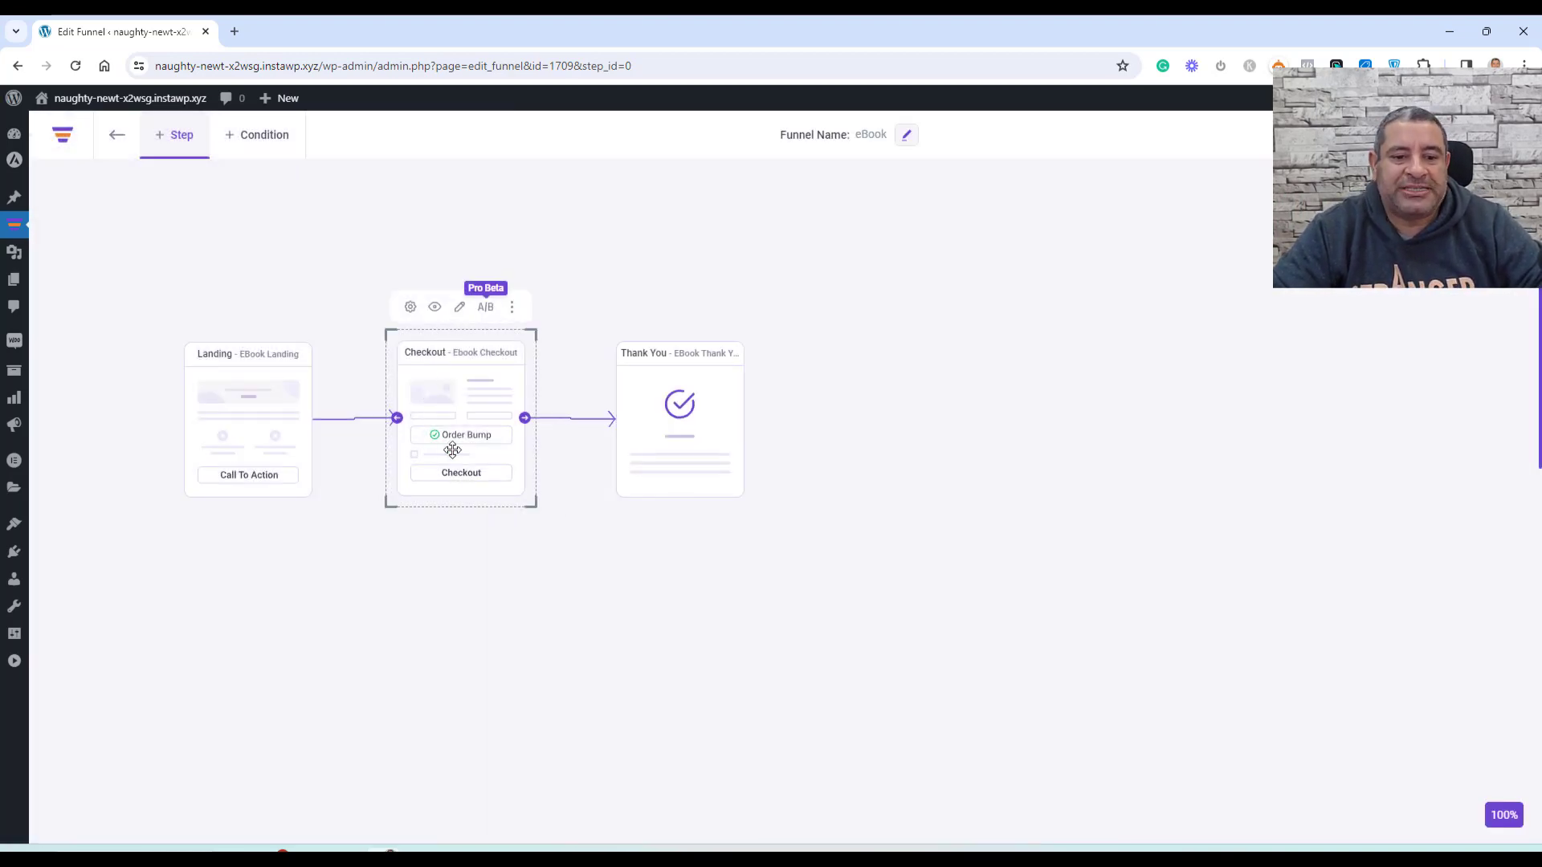
pyautogui.click(460, 312)
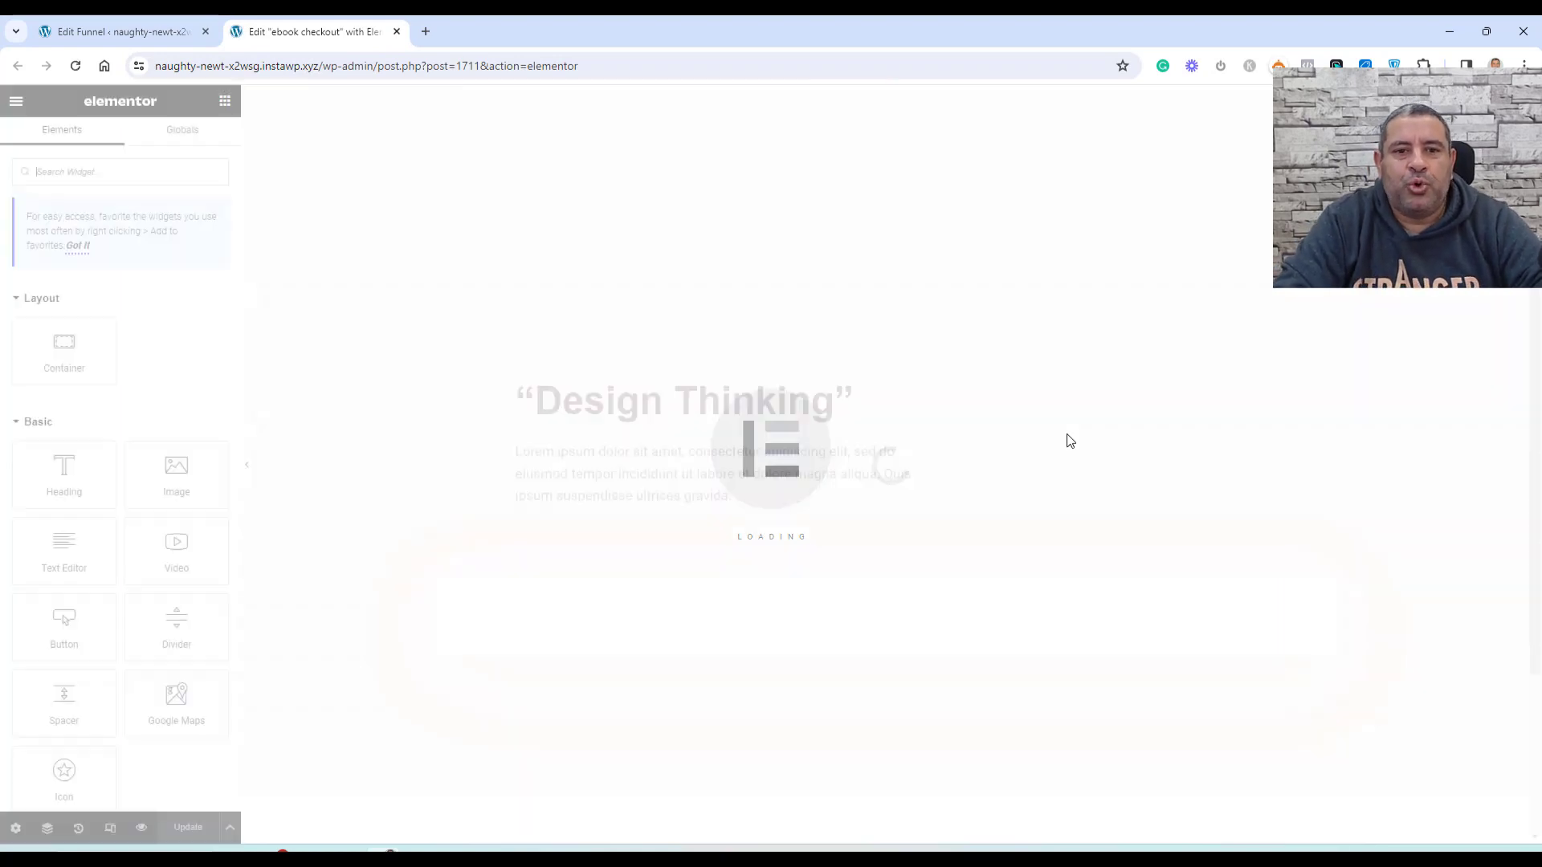
pyautogui.scroll(-3, 1069, 440)
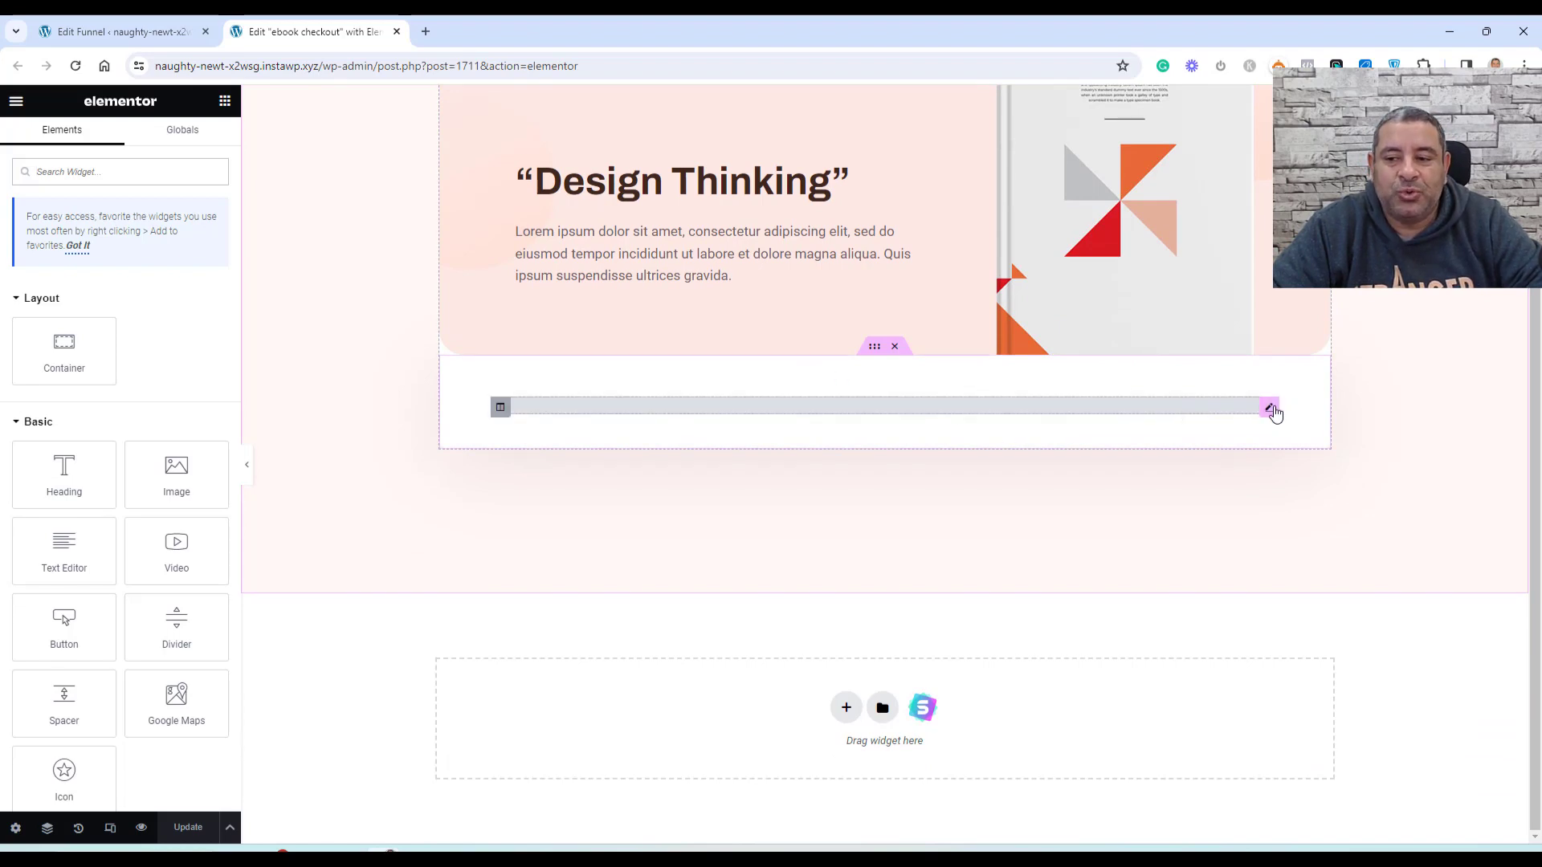
pyautogui.click(1267, 410)
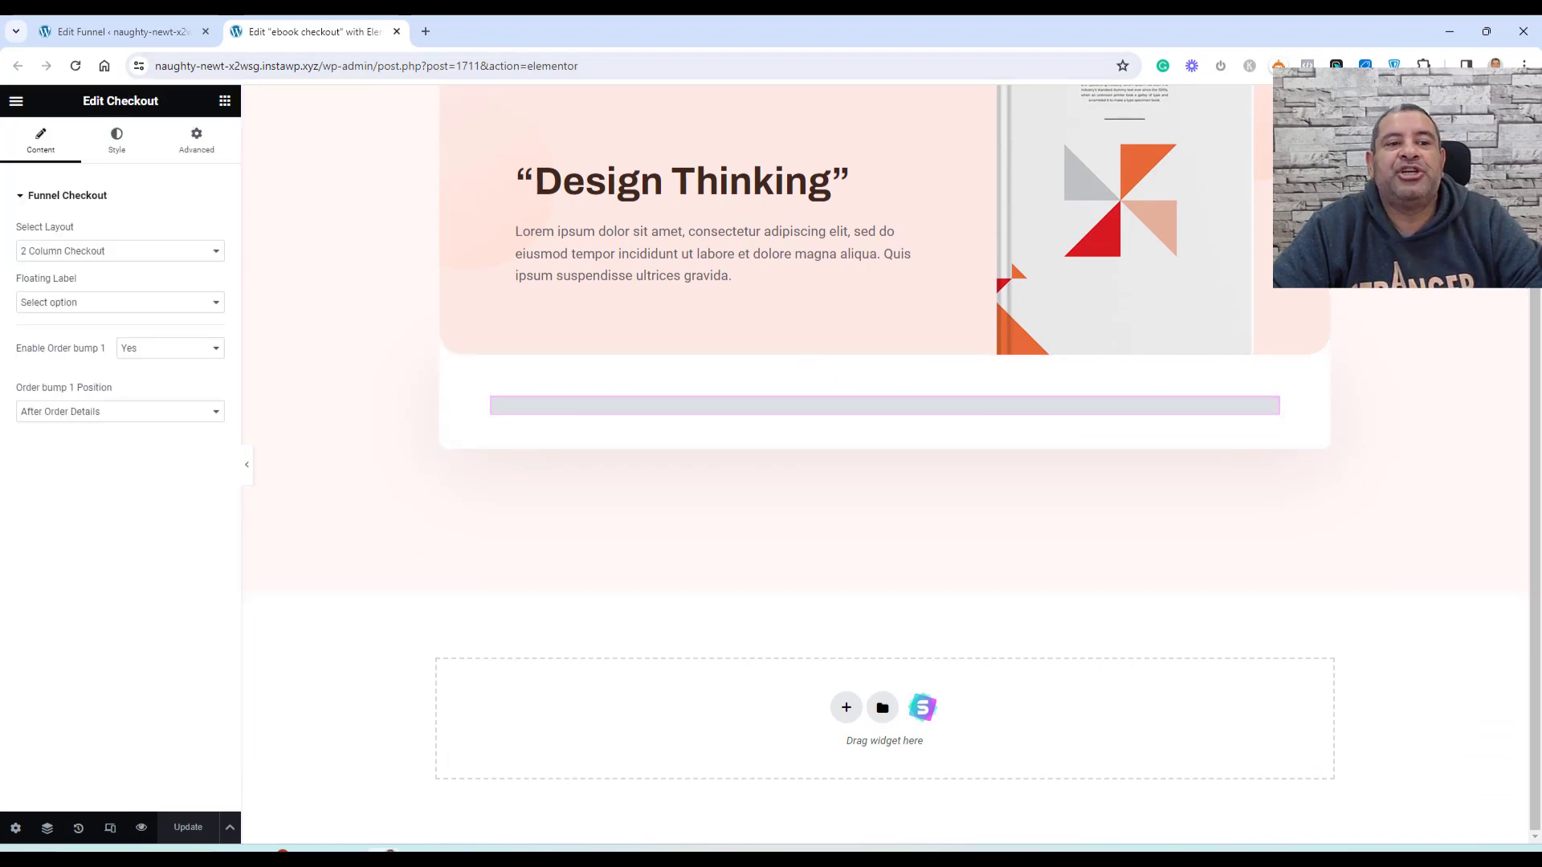
# Search the widget library for "check", and return to the settings of the page's existing Checkout widget
pyautogui.click(225, 102)
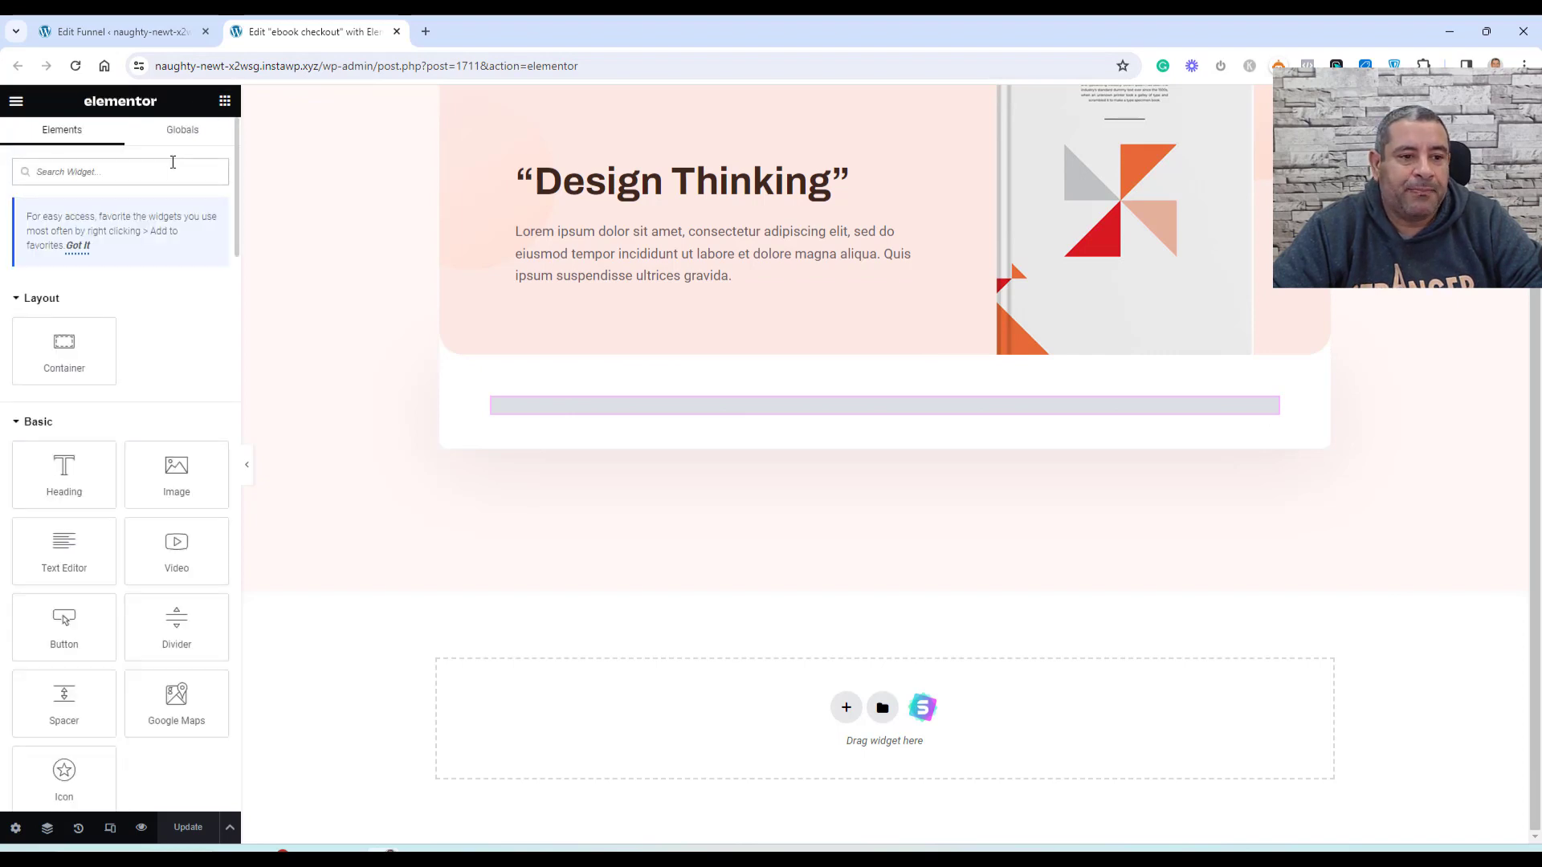
pyautogui.write('check')
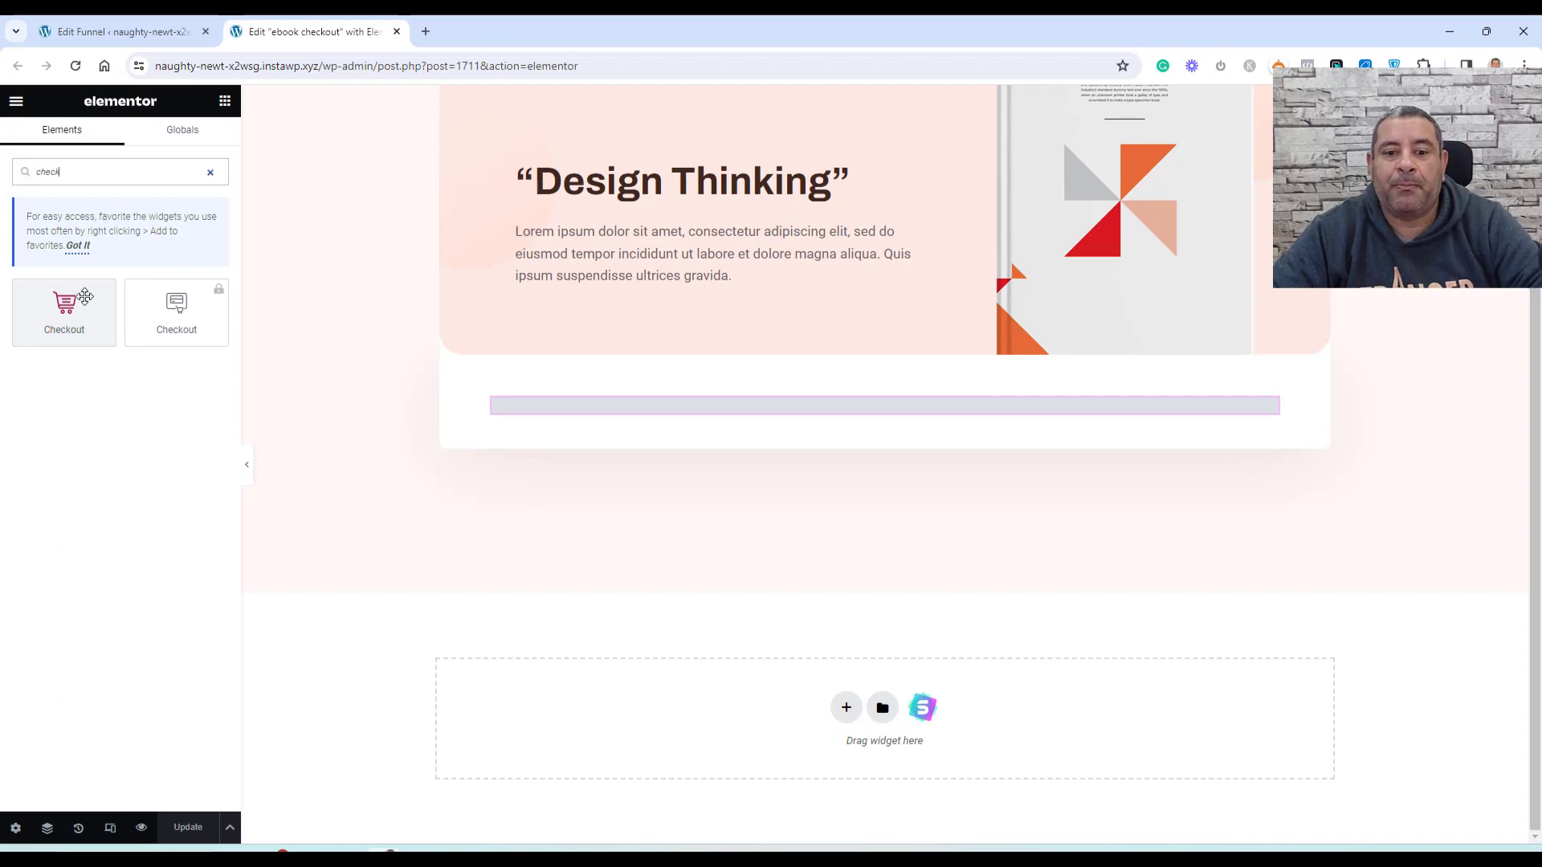
pyautogui.click(1264, 406)
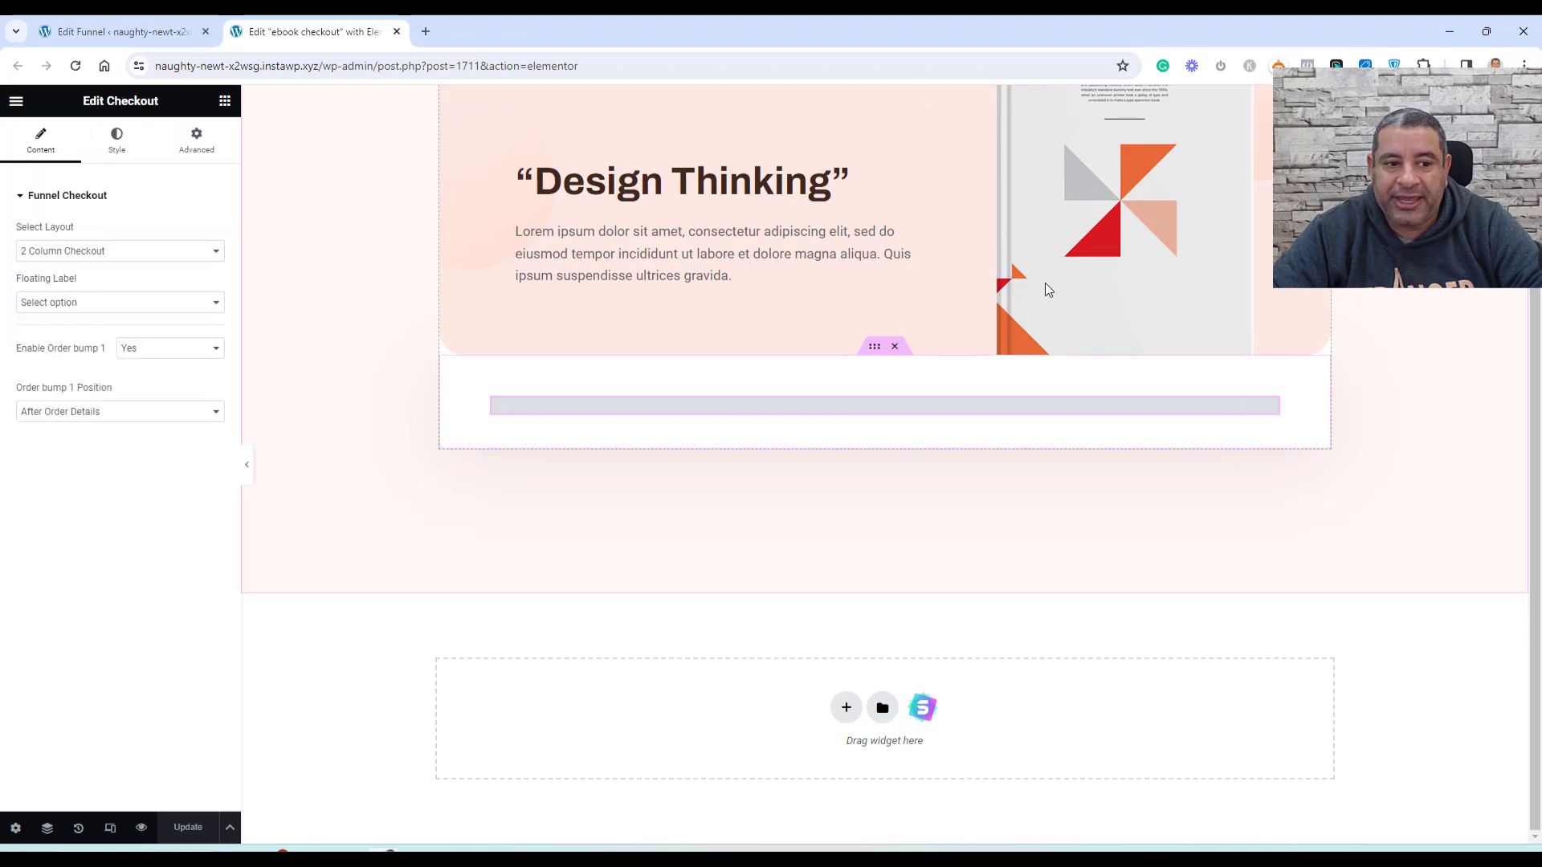
# Try the 1 Column Checkout layout on the Checkout widget, review the form, and return it to 2 Column Checkout
pyautogui.click(169, 251)
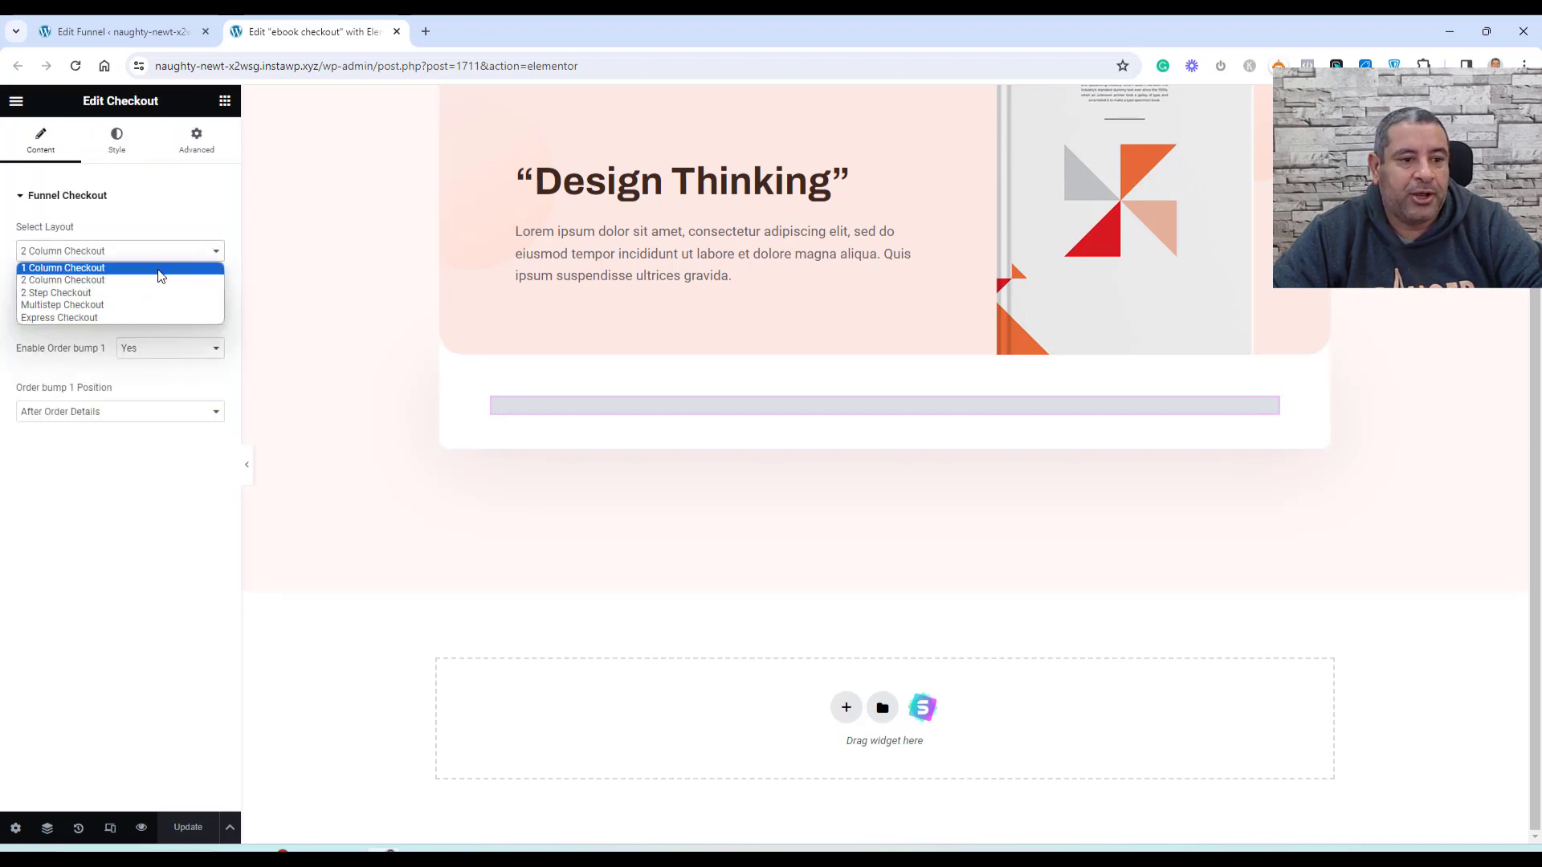
pyautogui.click(160, 270)
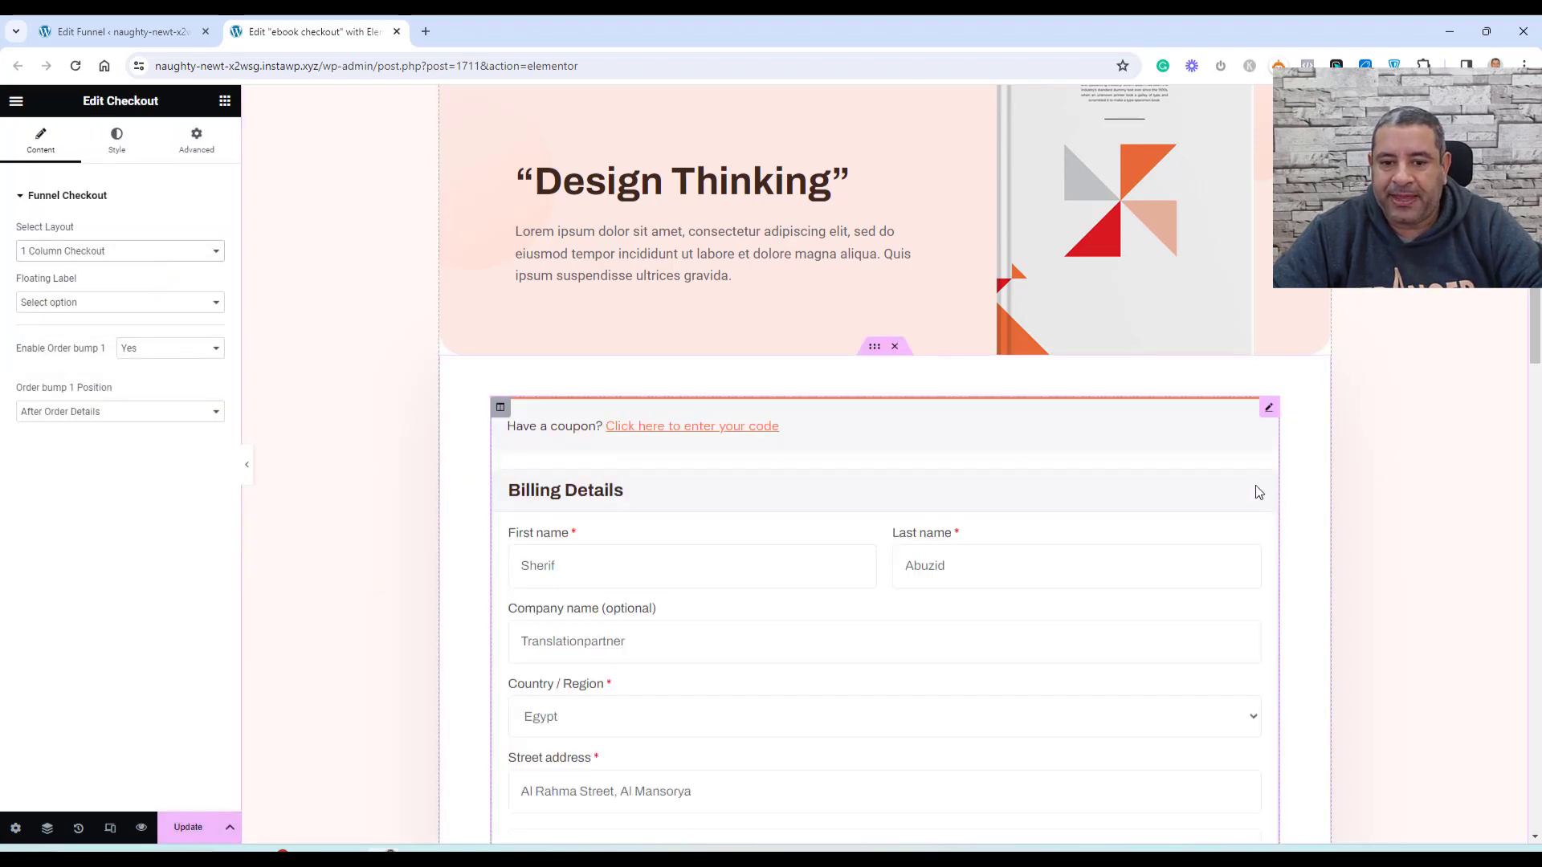
pyautogui.scroll(-5, 1025, 437)
pyautogui.scroll(5, 1025, 437)
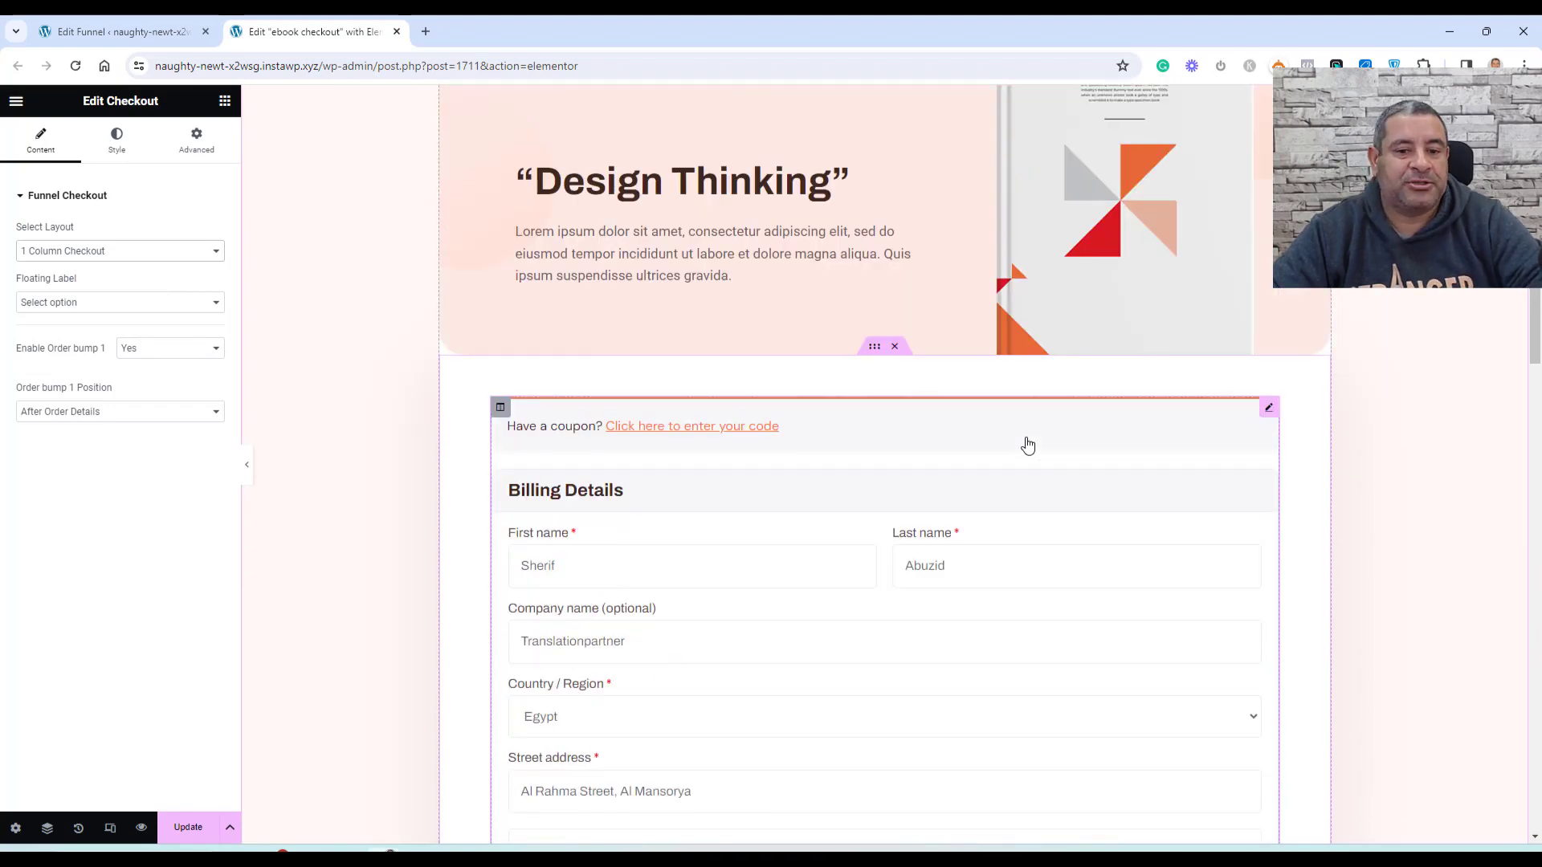
pyautogui.click(60, 252)
pyautogui.click(77, 281)
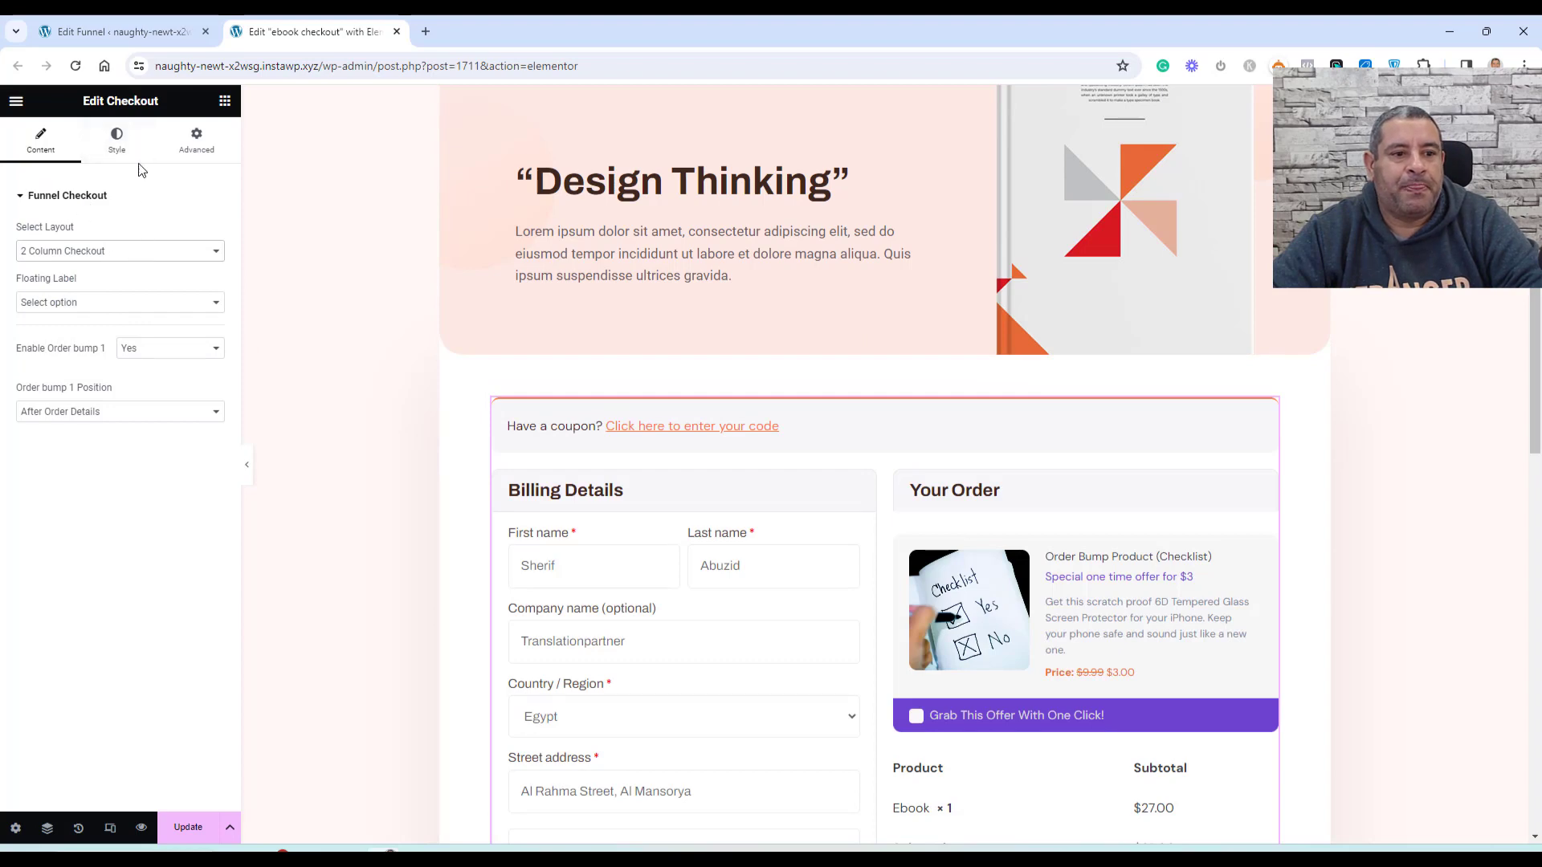
# Turn off order bump 1 in the Checkout widget, check the order form without it, and enable it again
pyautogui.click(149, 350)
pyautogui.click(149, 378)
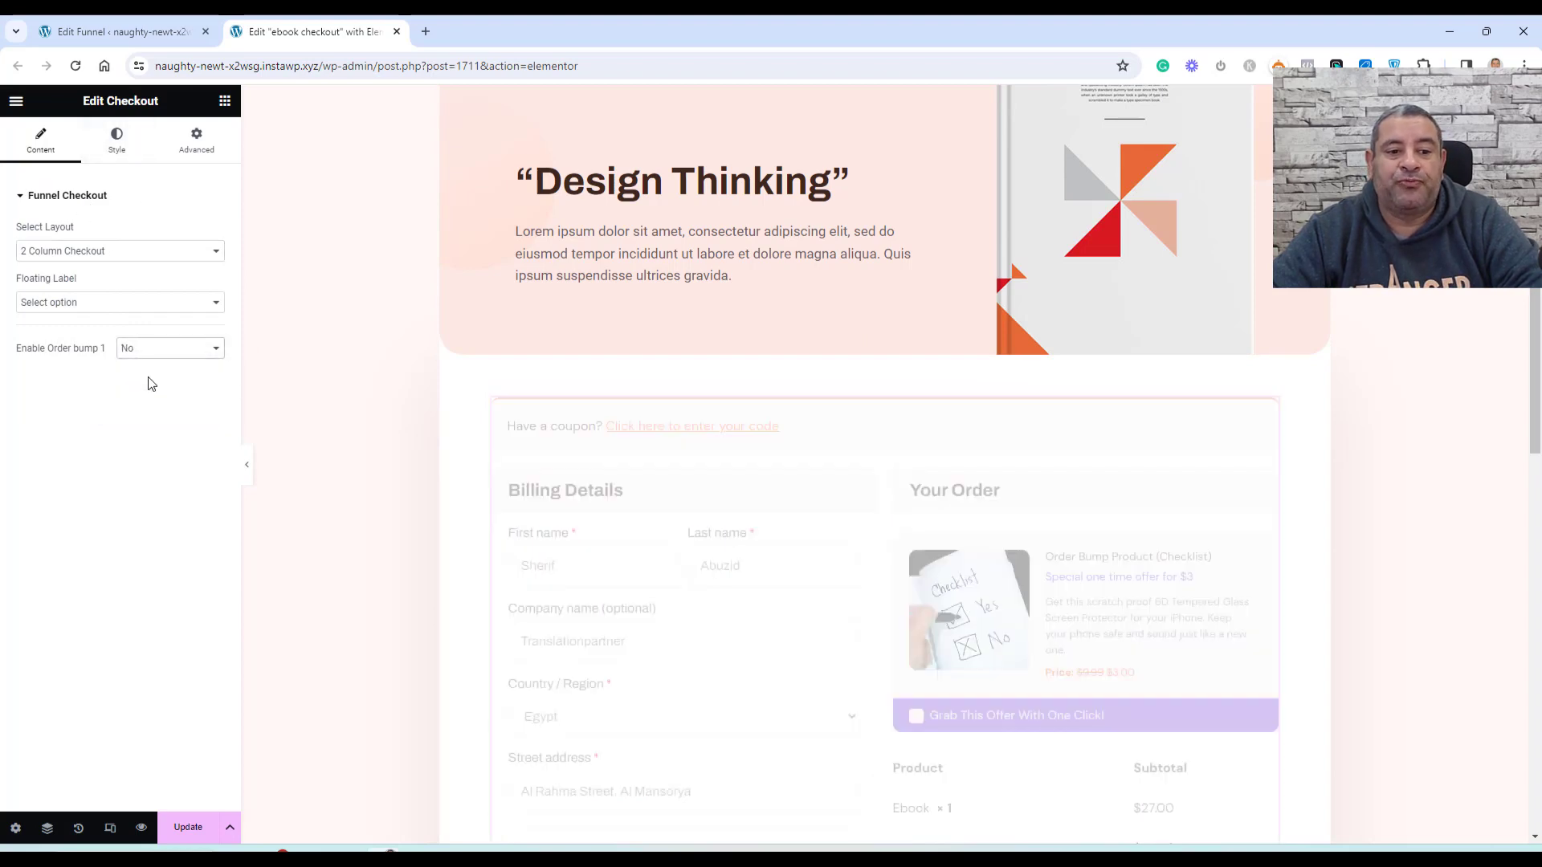
pyautogui.scroll(-4, 1337, 546)
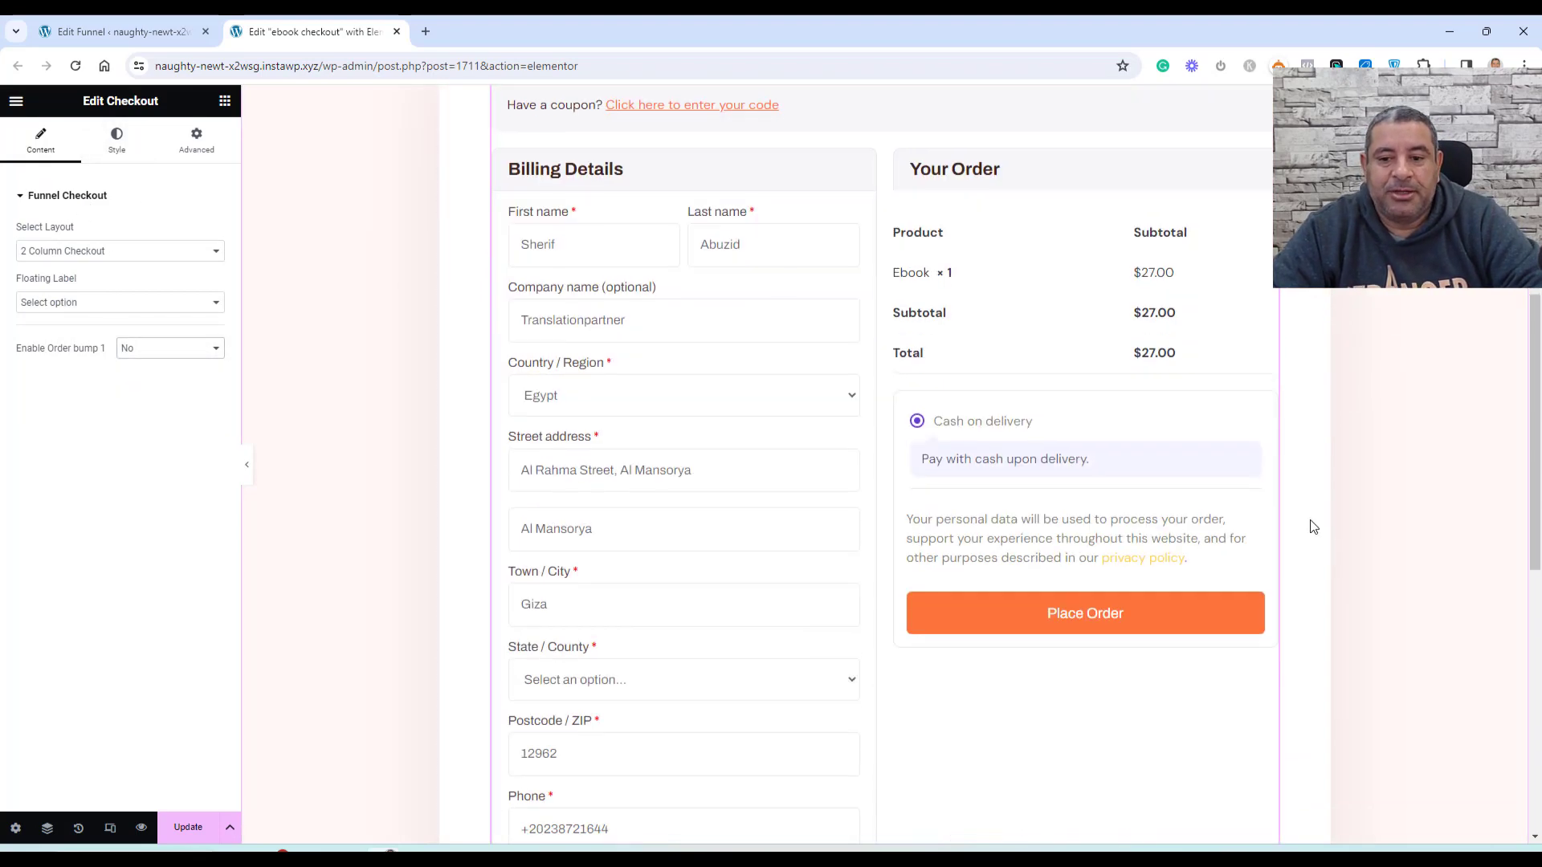
pyautogui.click(153, 350)
pyautogui.click(133, 365)
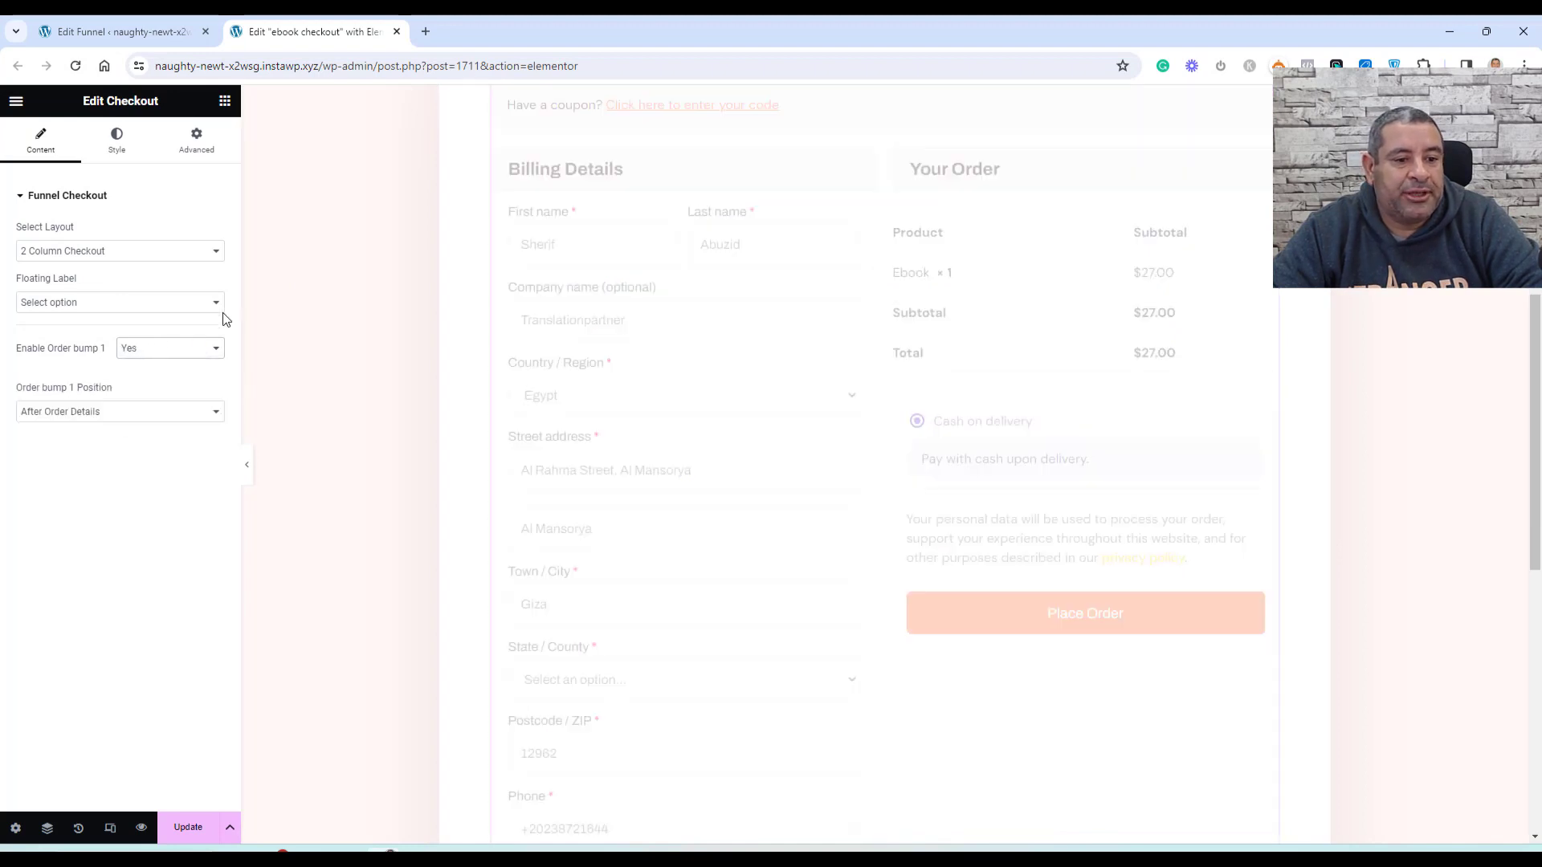
# Open the Checkout widget's style settings and expand the Payment Section options
pyautogui.click(517, 354)
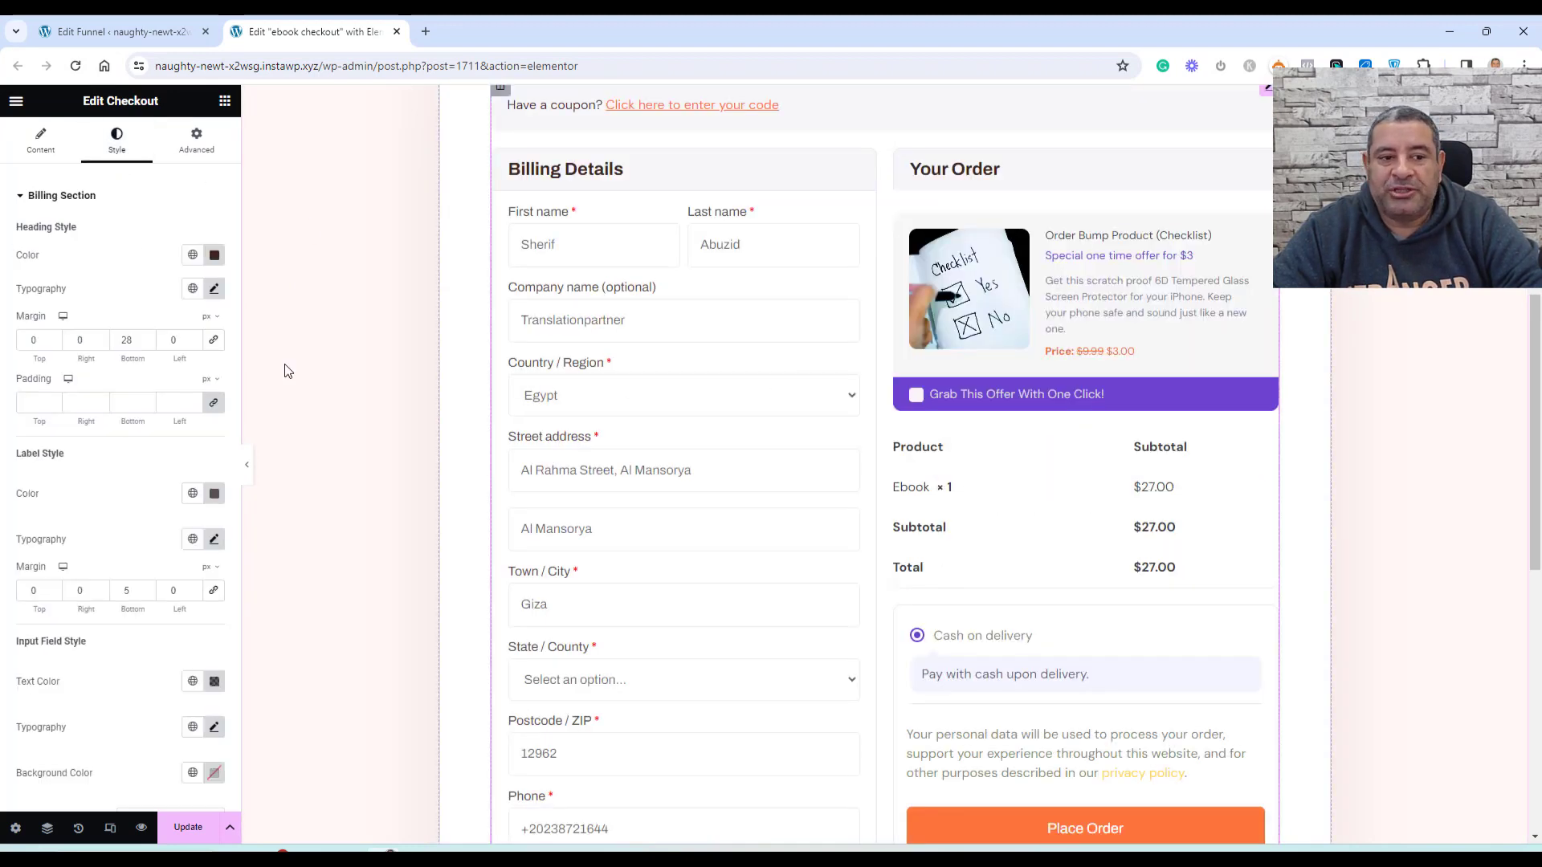
pyautogui.scroll(-5, 128, 496)
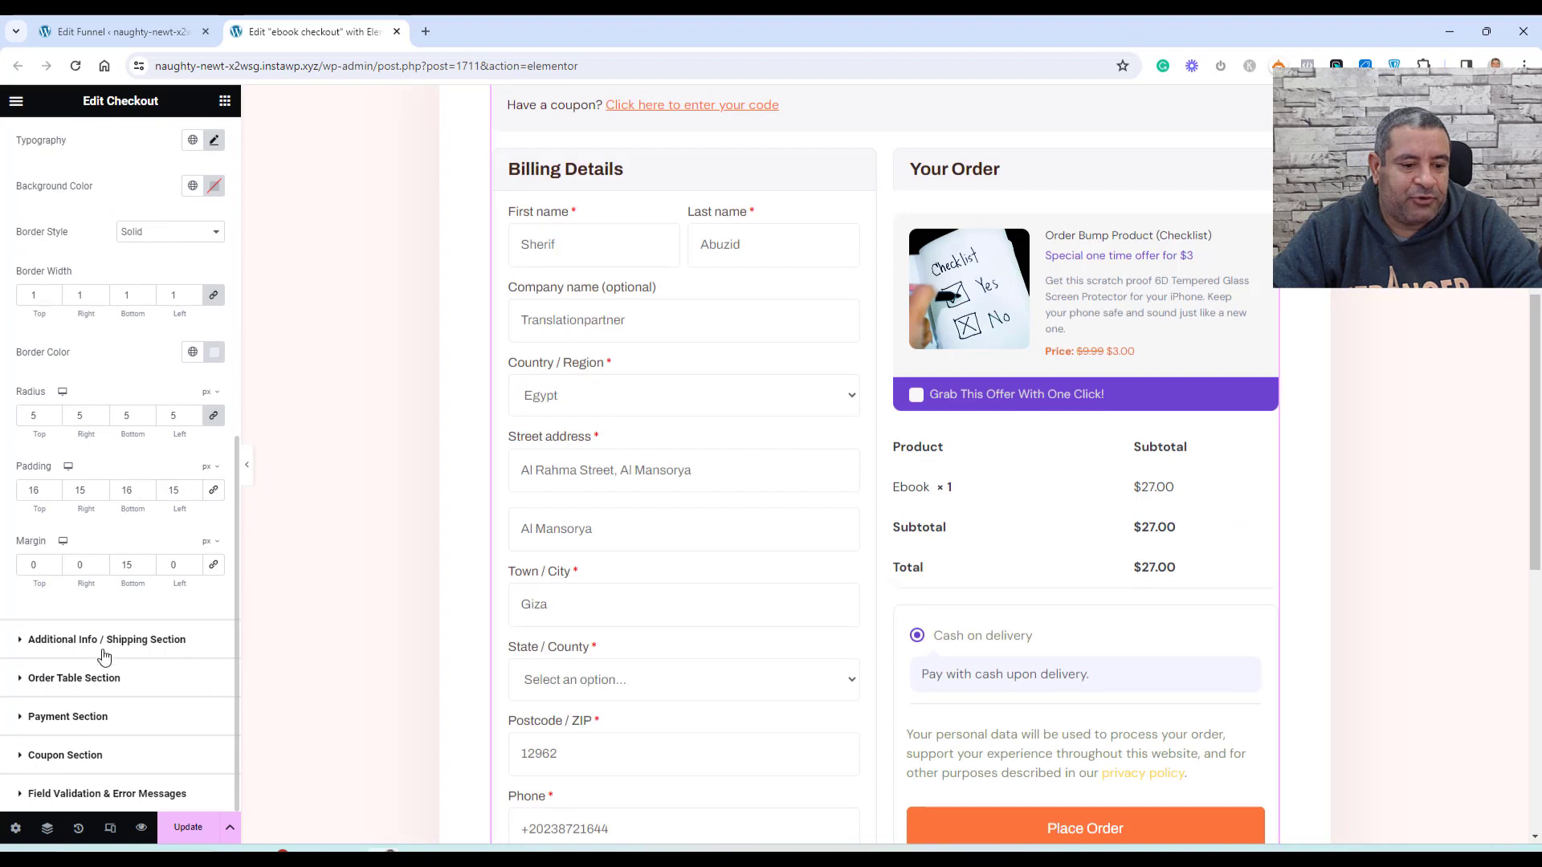
pyautogui.click(100, 718)
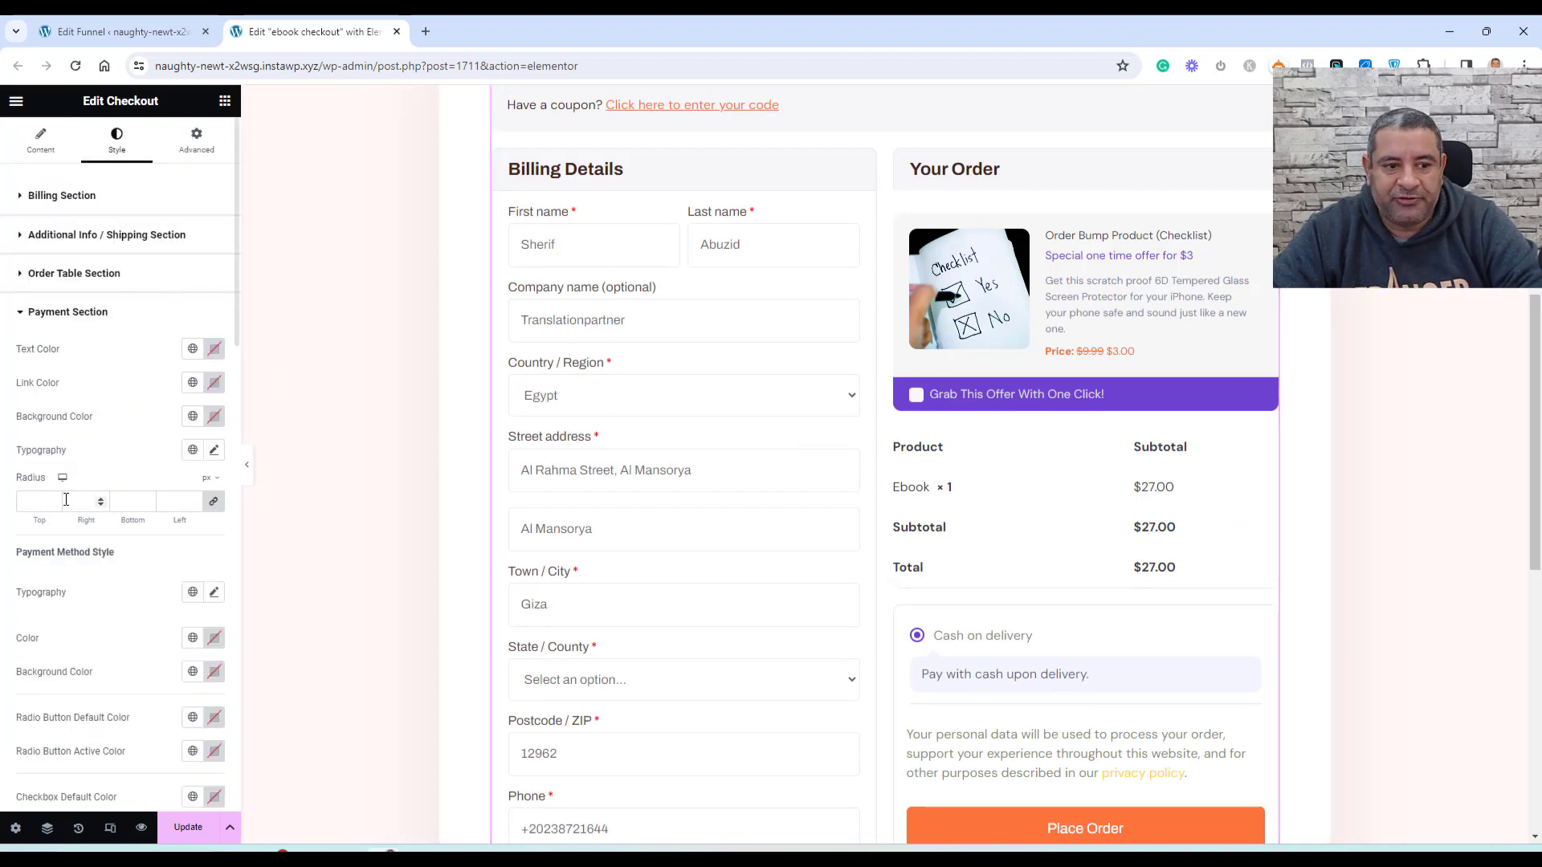
# Review the Order Table Section style options of the Checkout widget, from the heading style to cell padding and margin
pyautogui.click(69, 315)
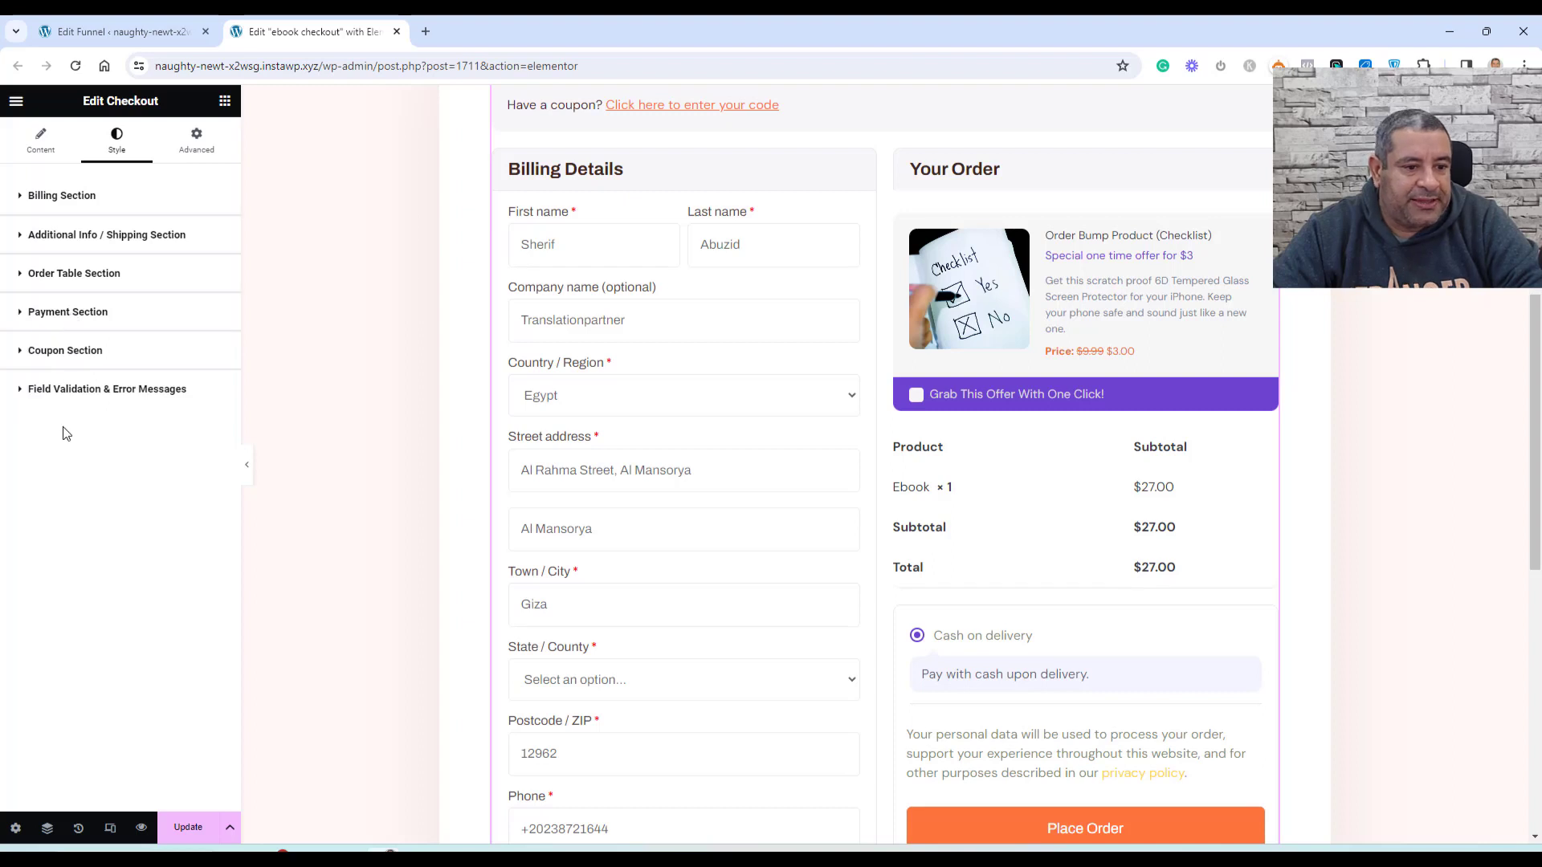
pyautogui.click(85, 278)
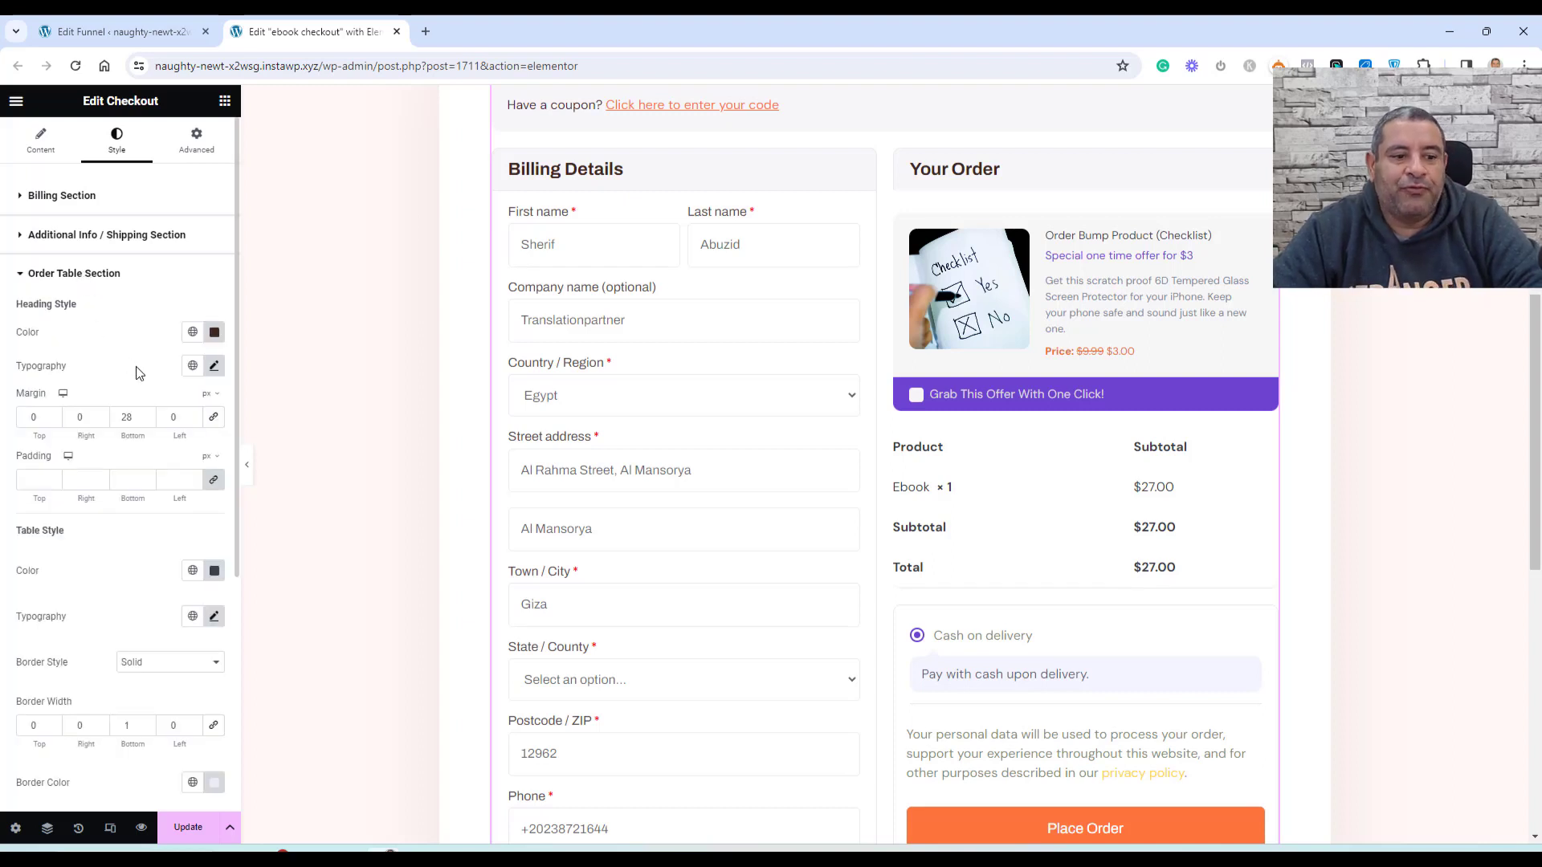
pyautogui.scroll(-5, 115, 597)
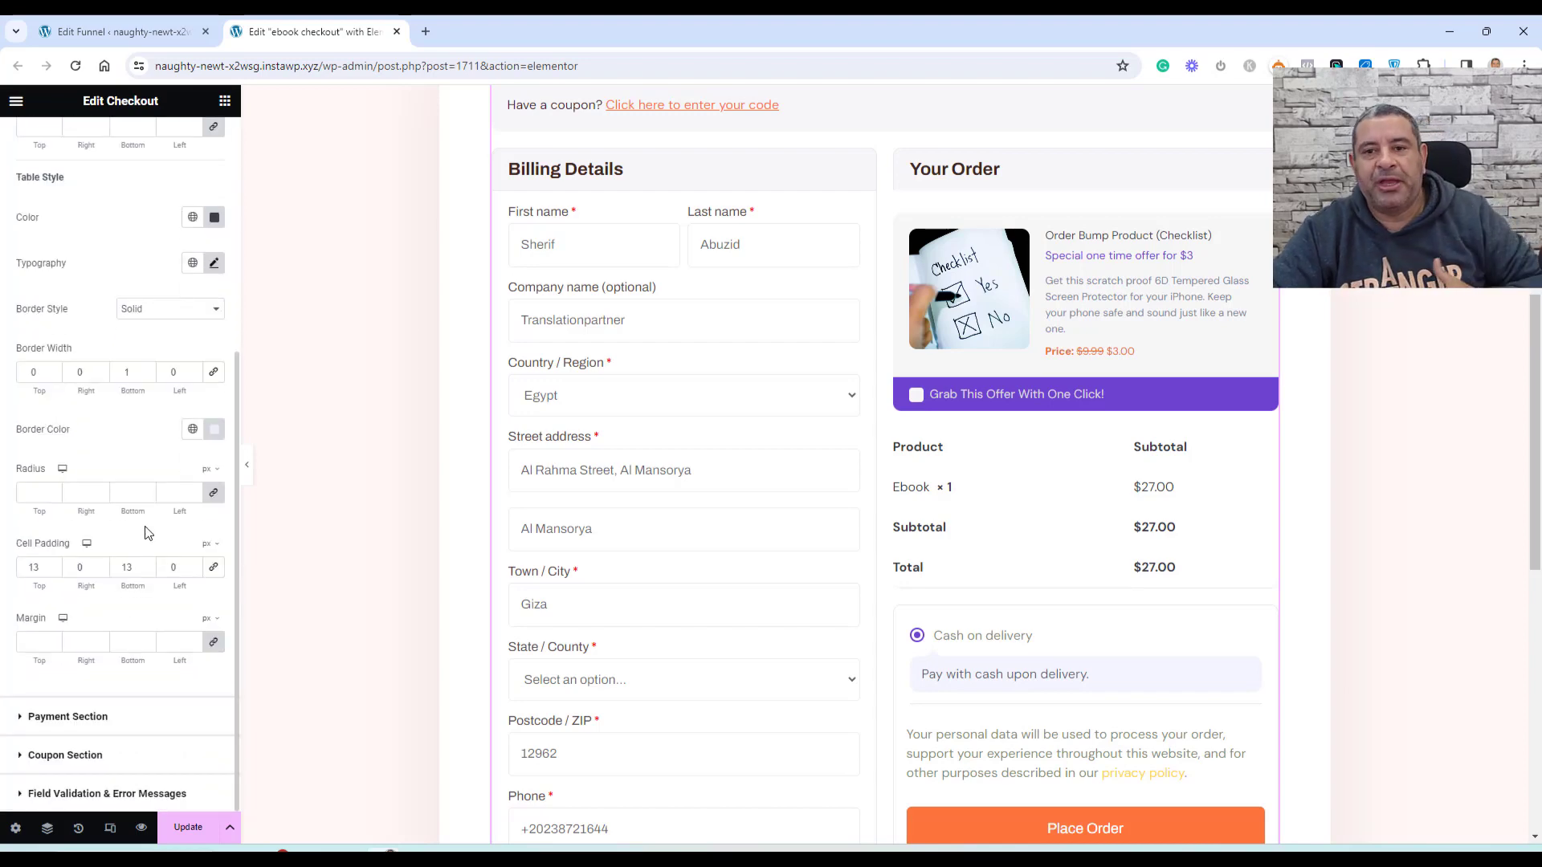
pyautogui.scroll(6, 585, 413)
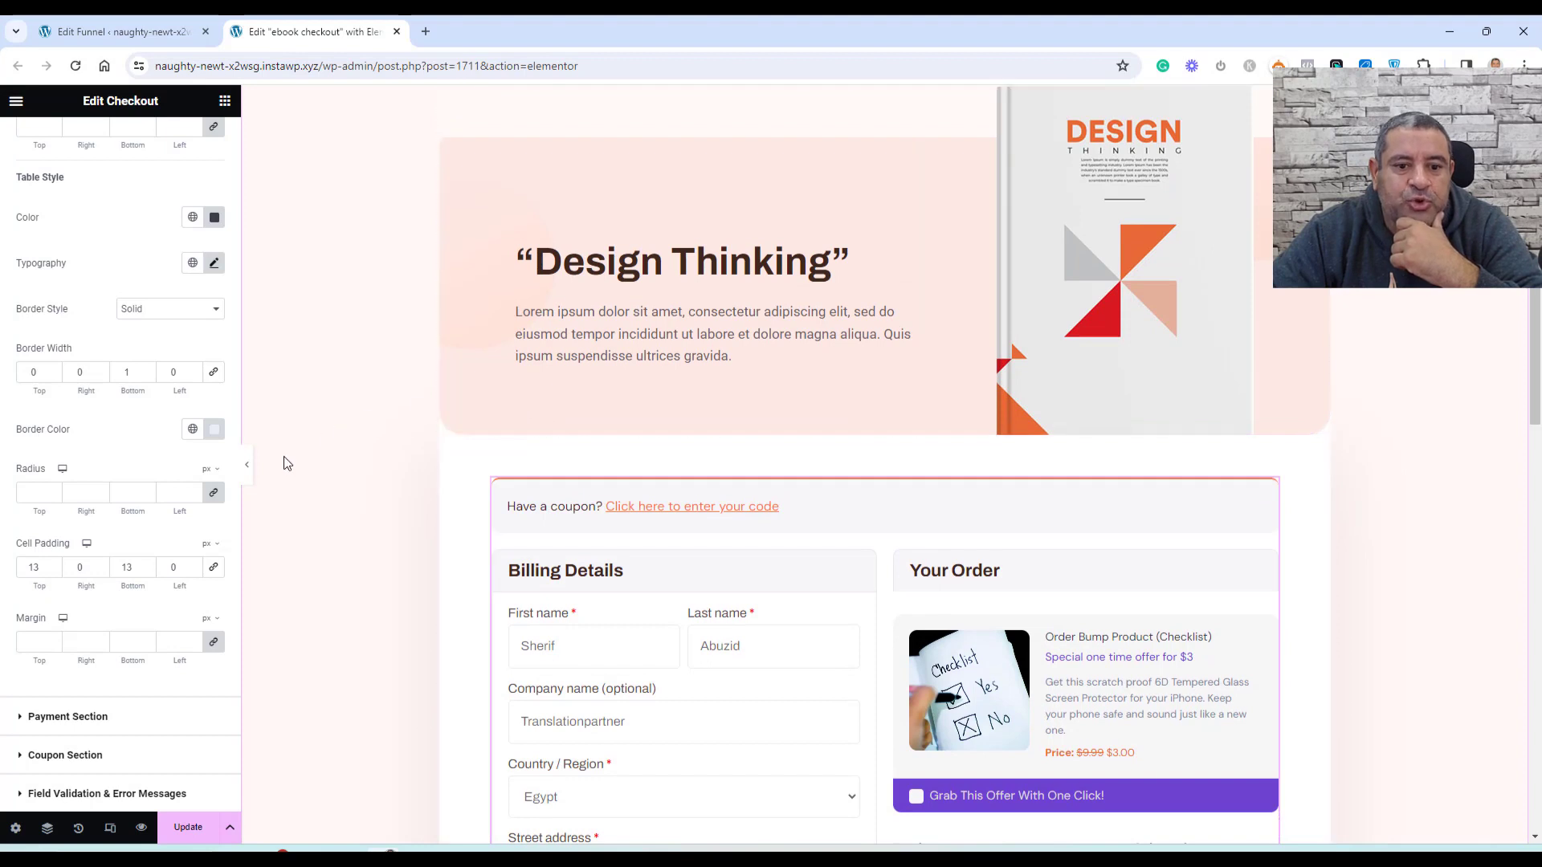
pyautogui.scroll(4, 166, 354)
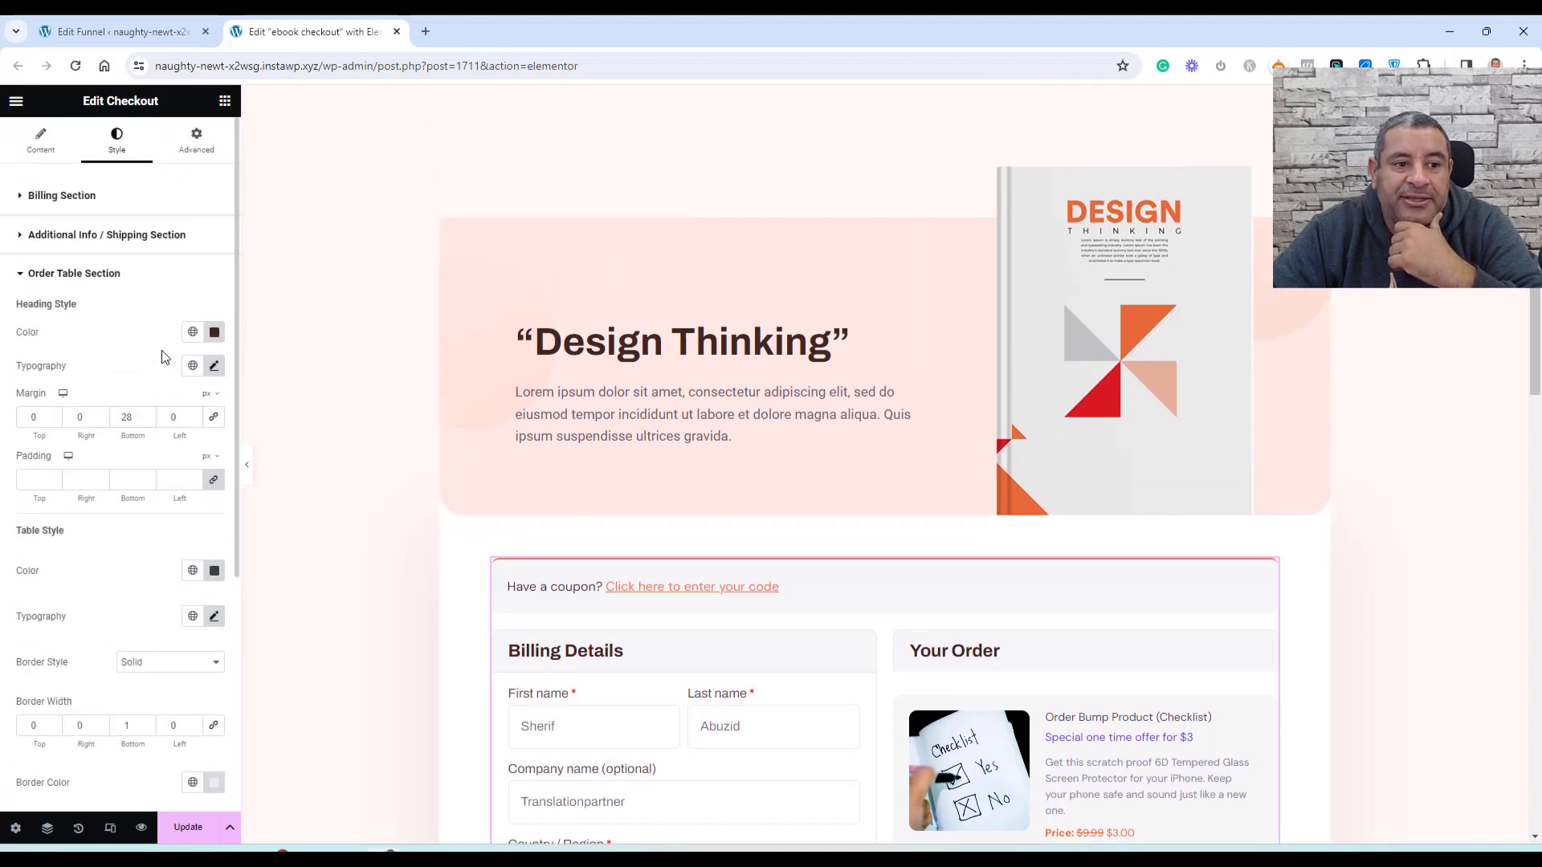
# Delete the "Design Thinking" banner section above the checkout form, update the page, and check the remaining form
pyautogui.click(50, 155)
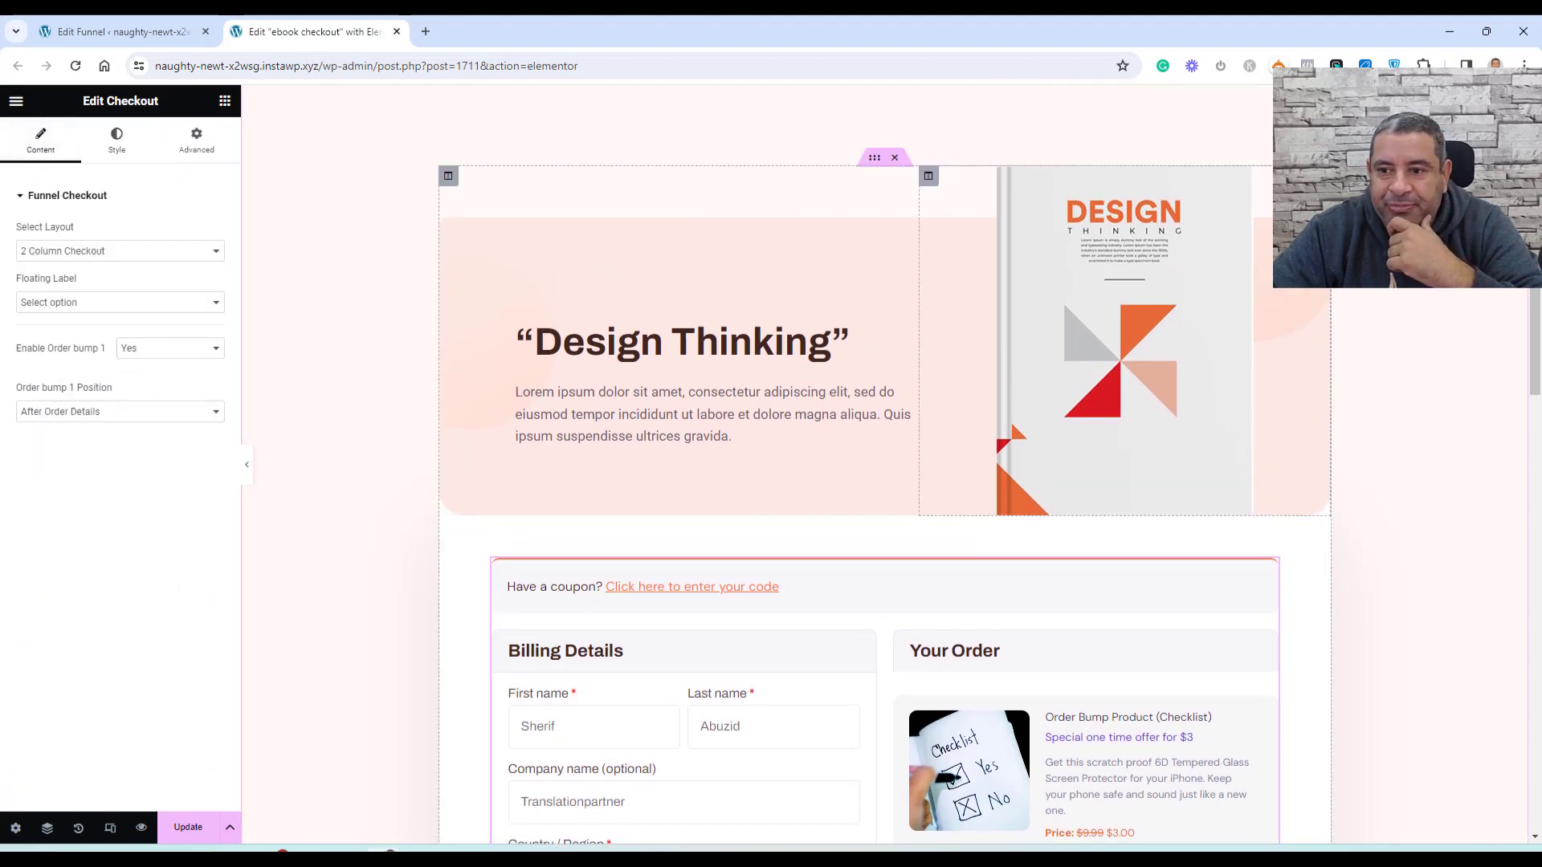
pyautogui.click(895, 158)
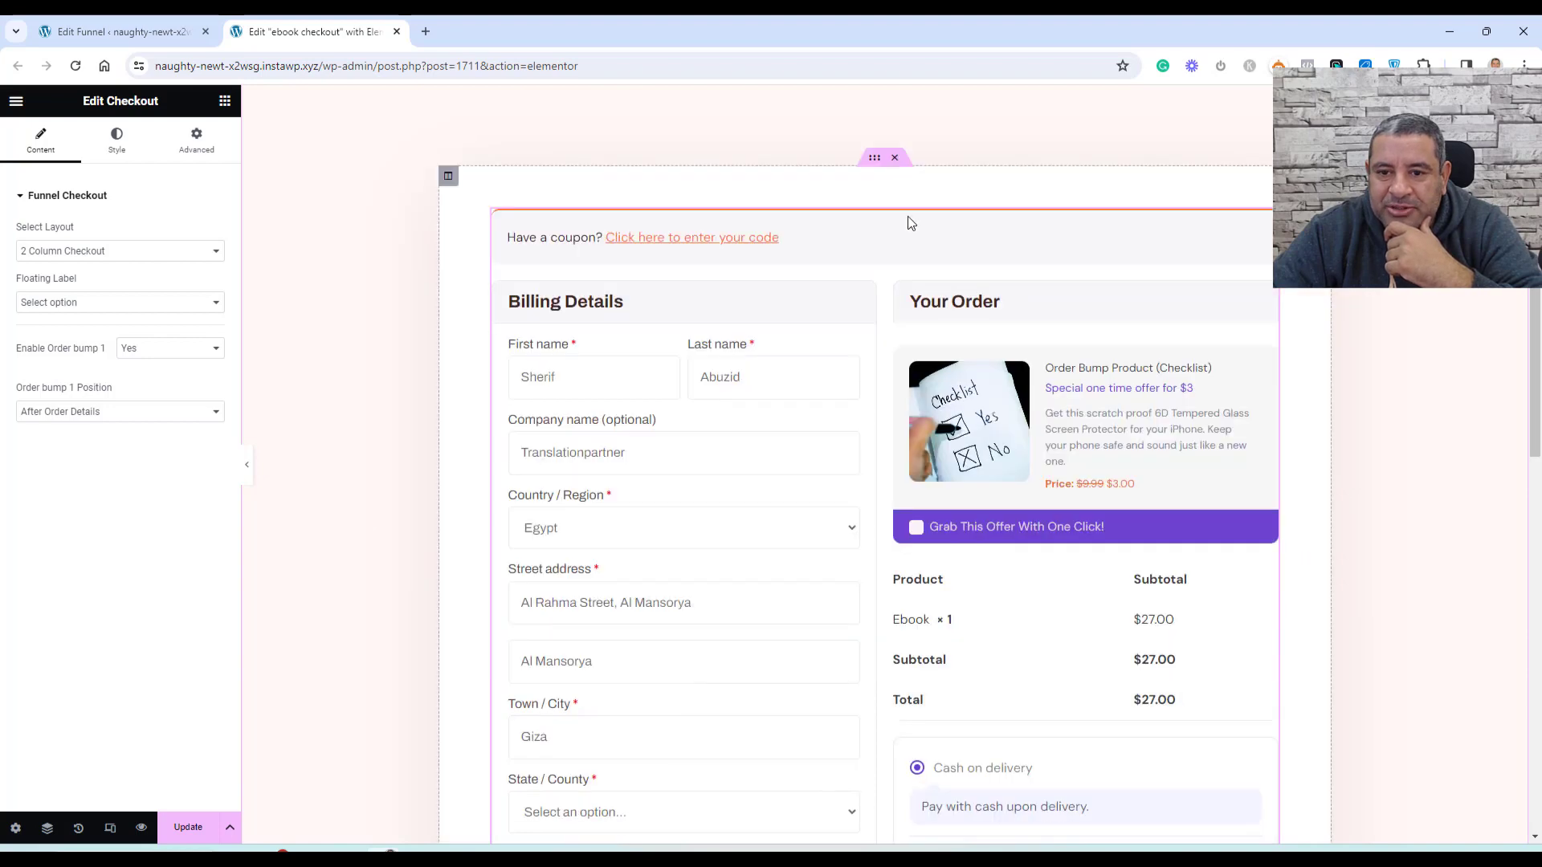
pyautogui.click(187, 830)
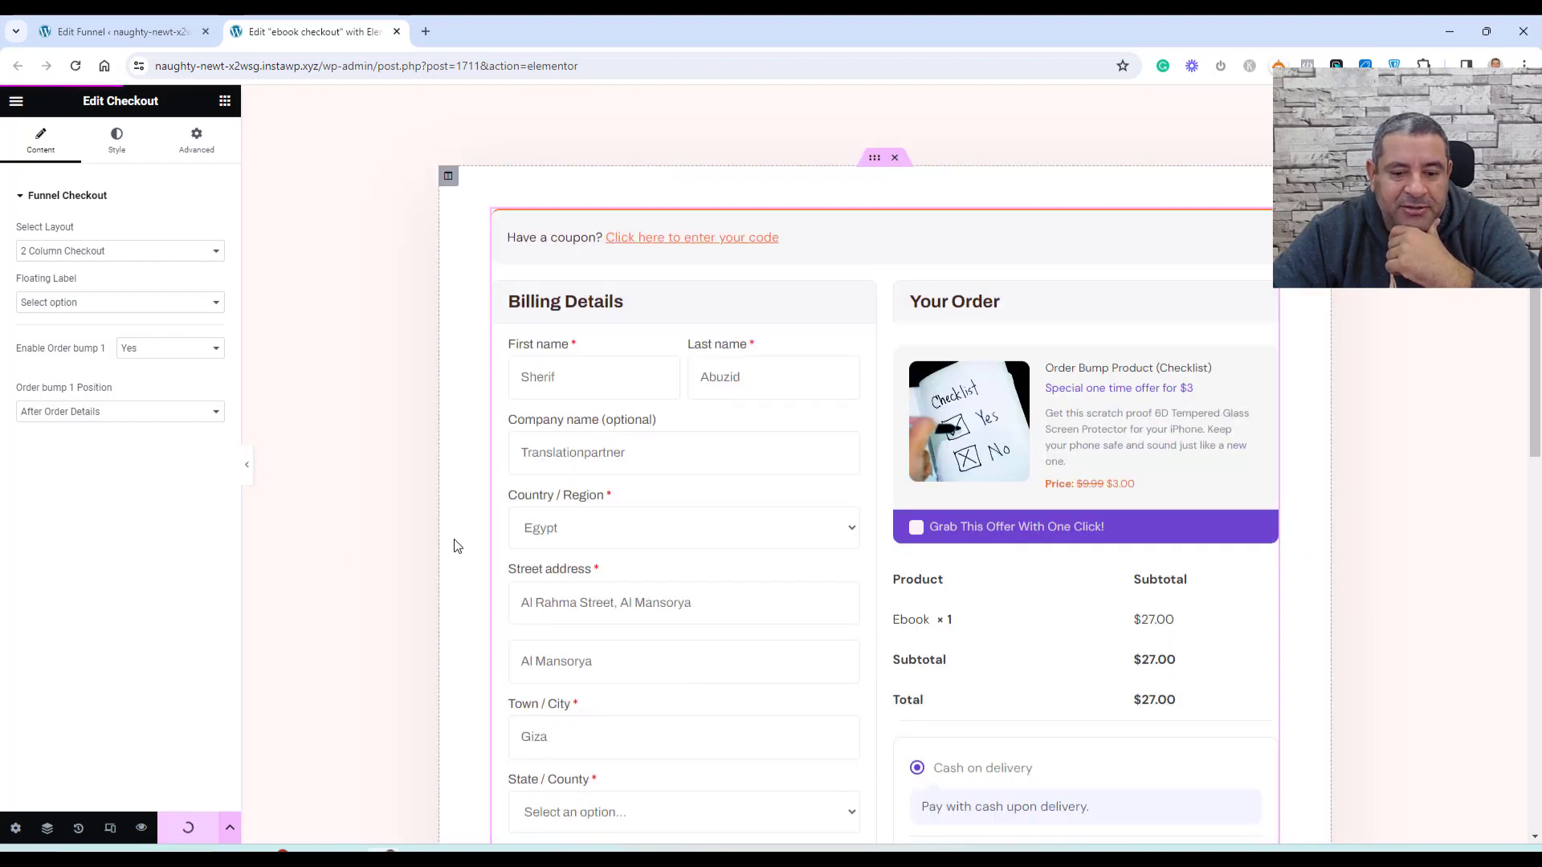
pyautogui.scroll(-4, 455, 546)
pyautogui.scroll(-2, 454, 546)
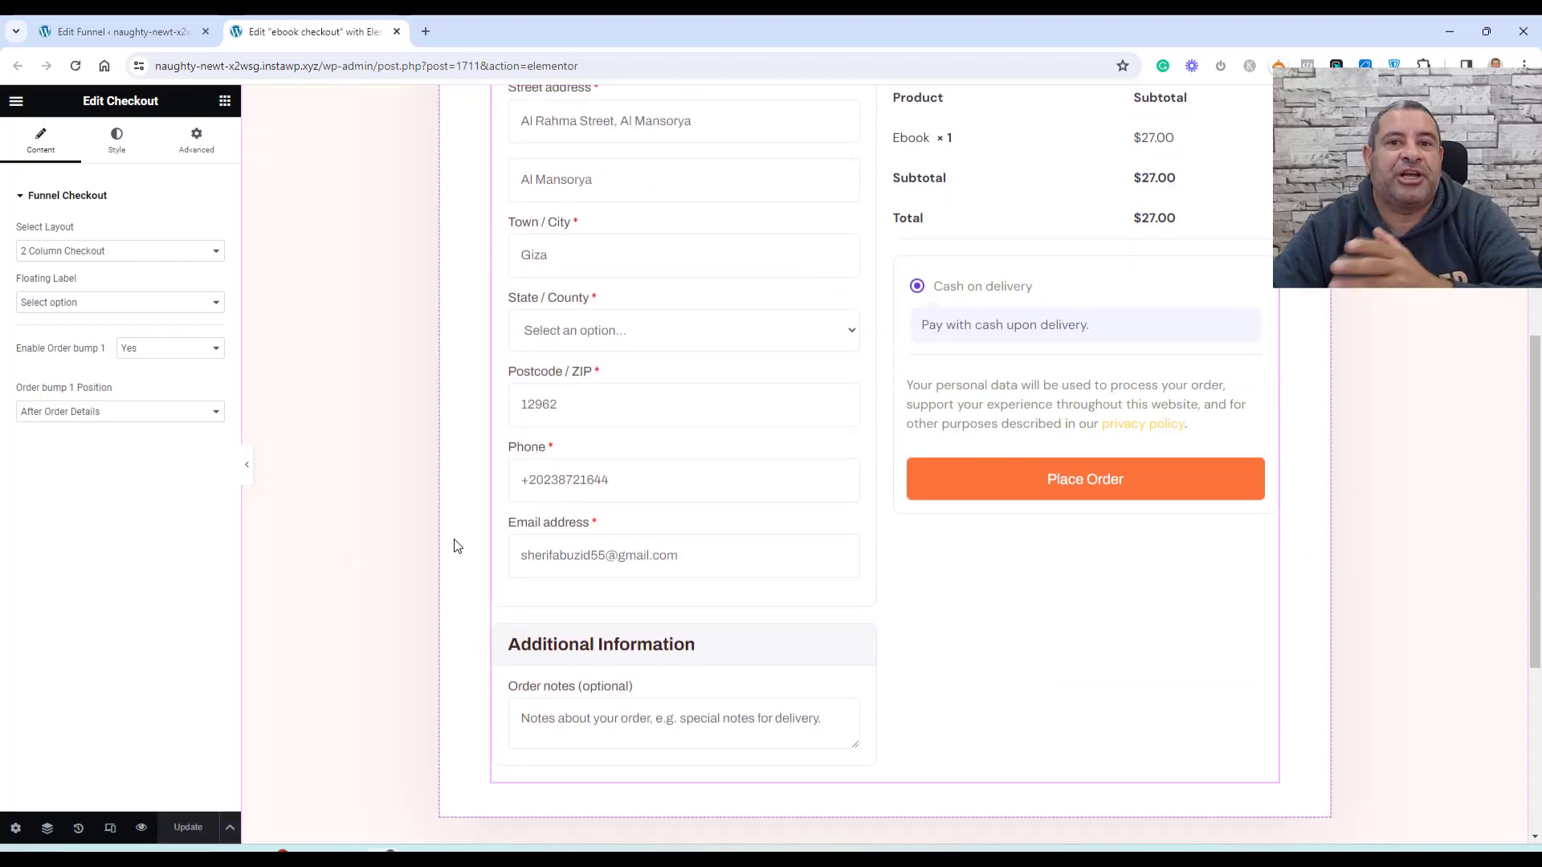
# In the funnel editor, save the Thank You step's settings with order overview, order details, billing details and shipping details shown
pyautogui.click(122, 33)
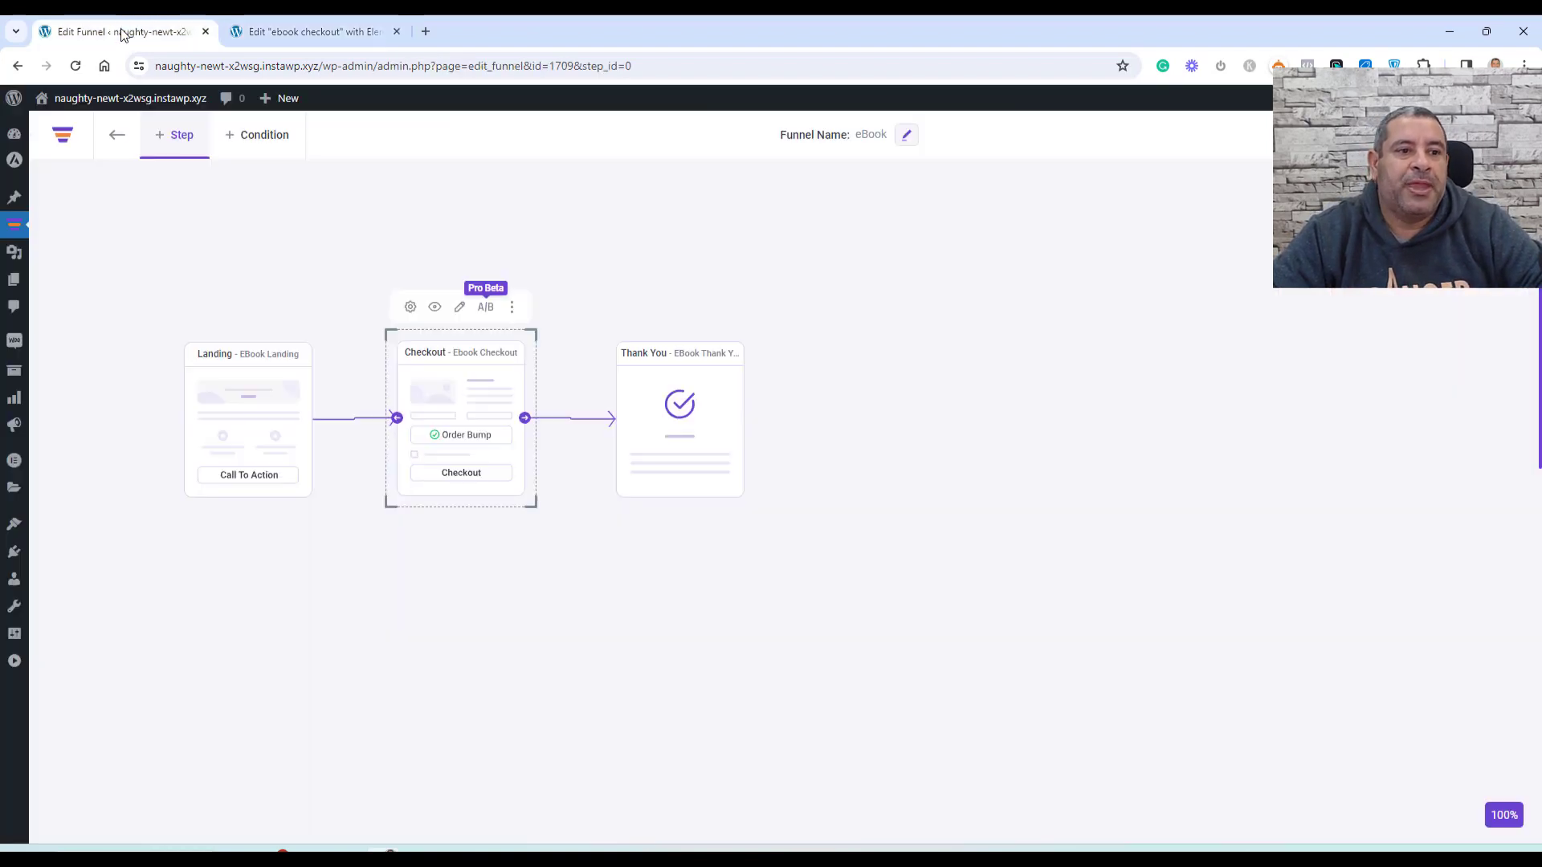
pyautogui.moveTo(732, 422)
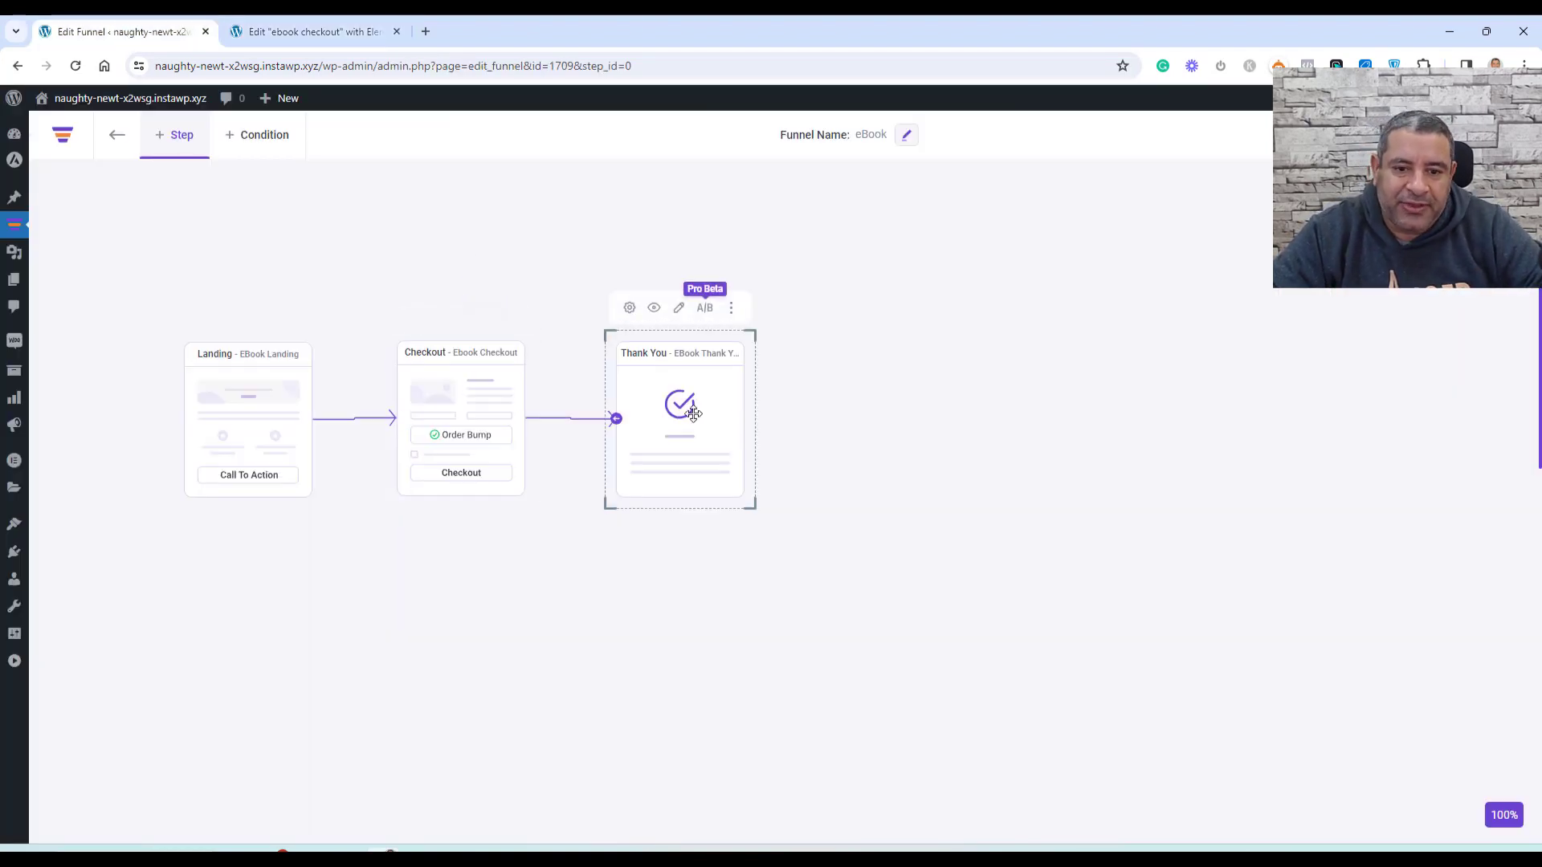
pyautogui.click(628, 308)
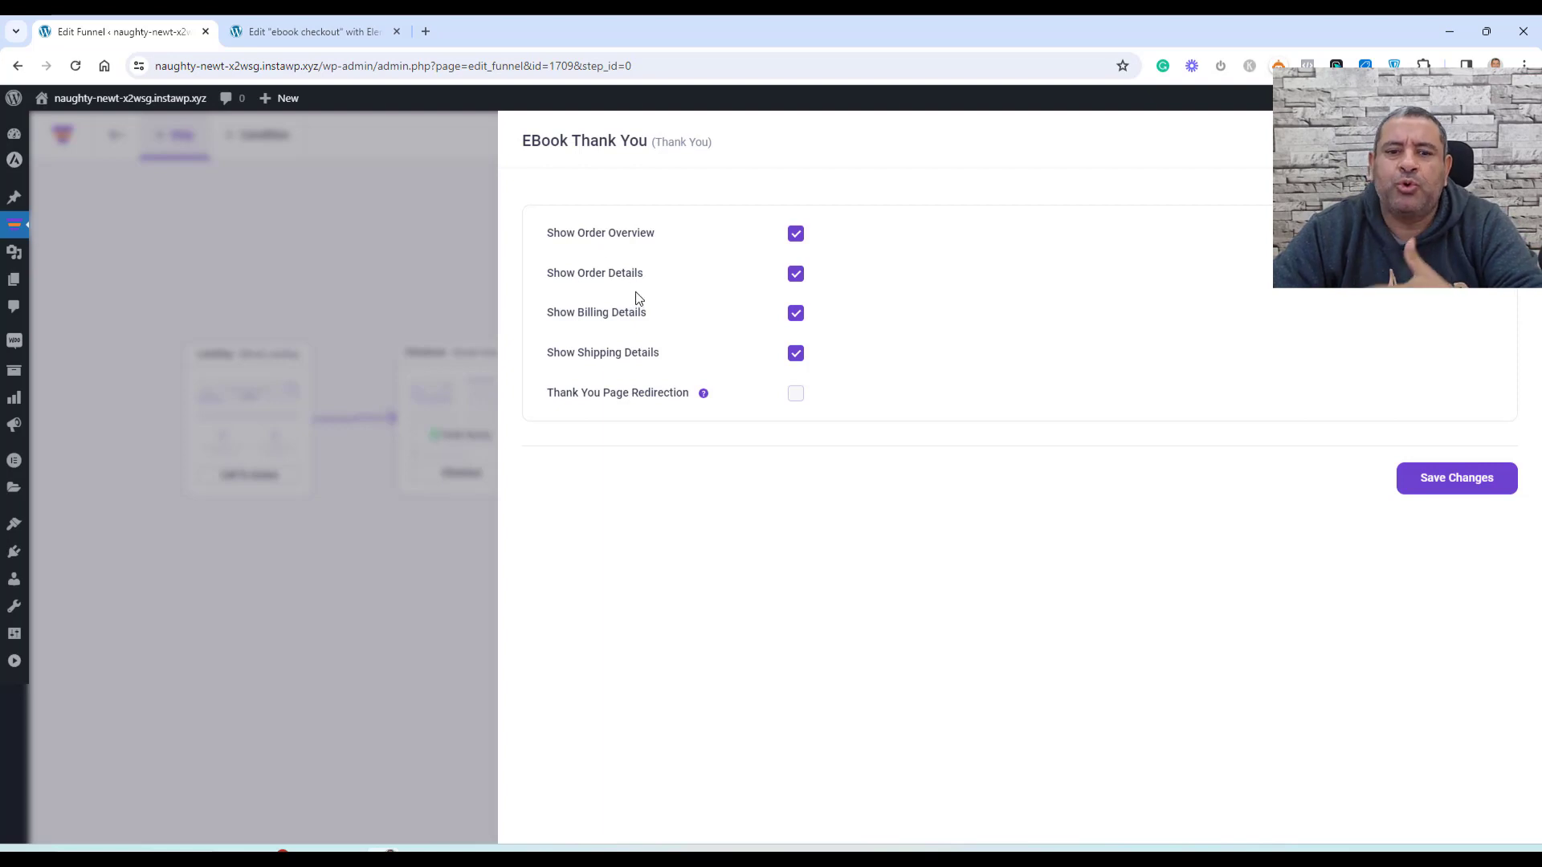
pyautogui.click(1452, 475)
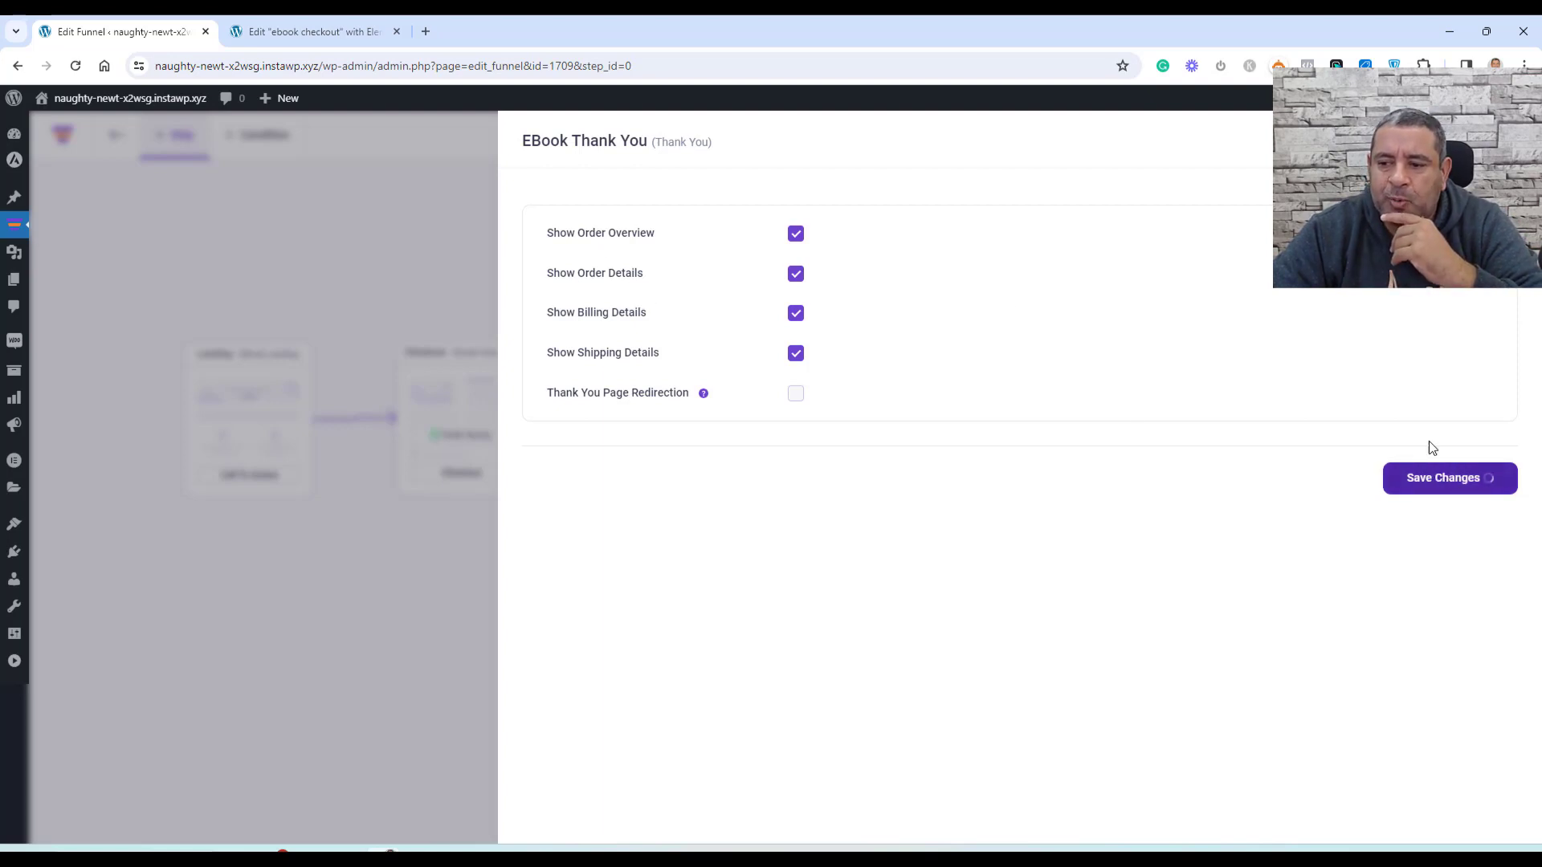
pyautogui.click(460, 302)
# Open the Thank You step's page in Elementor and show the settings of its Order Detail widget
pyautogui.moveTo(665, 320)
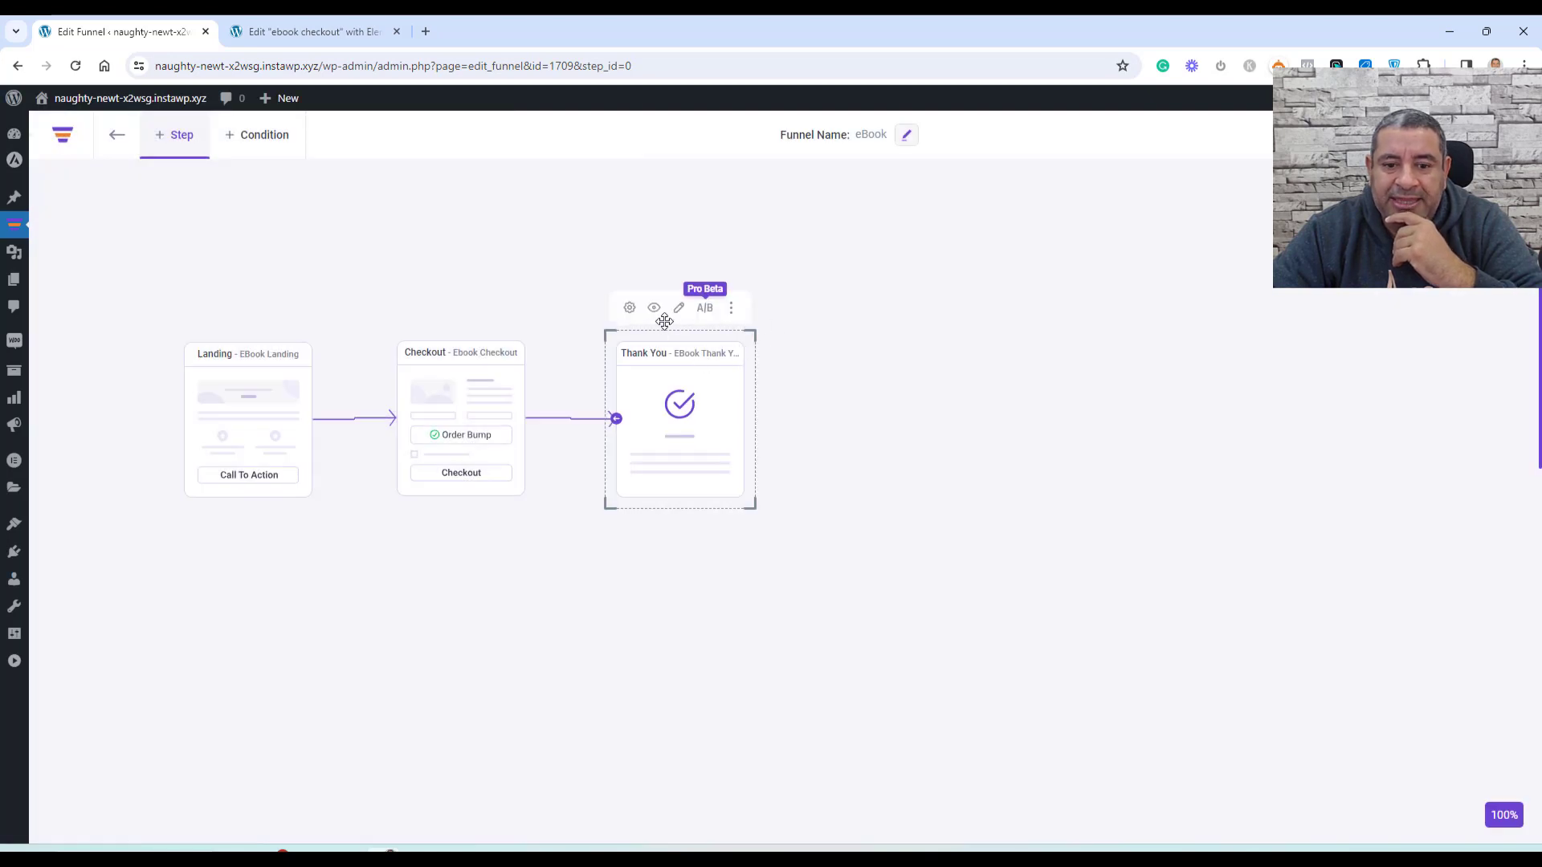
pyautogui.click(679, 309)
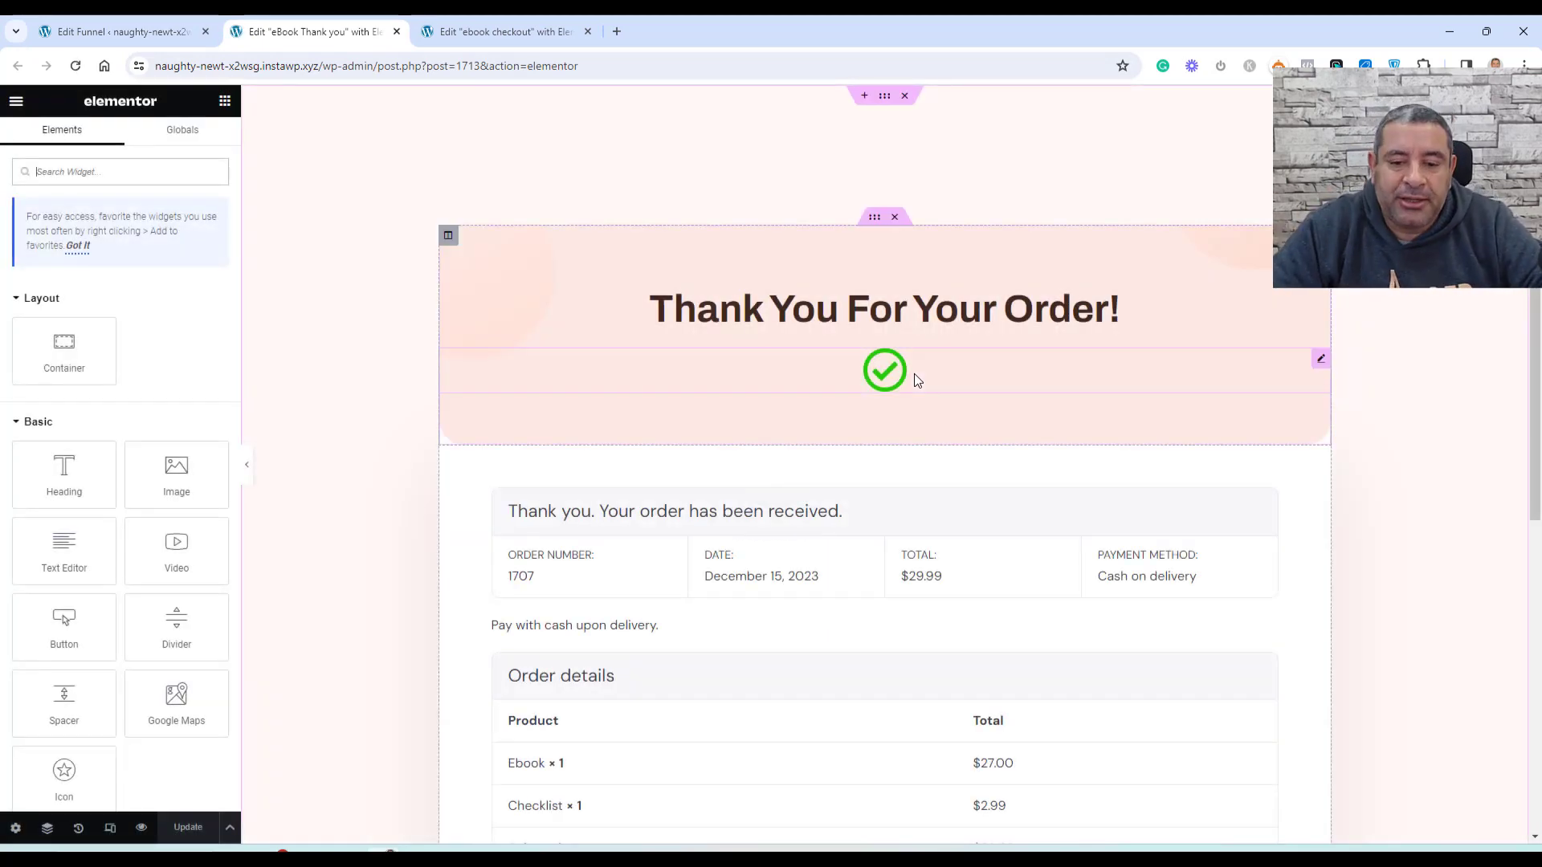
pyautogui.click(821, 509)
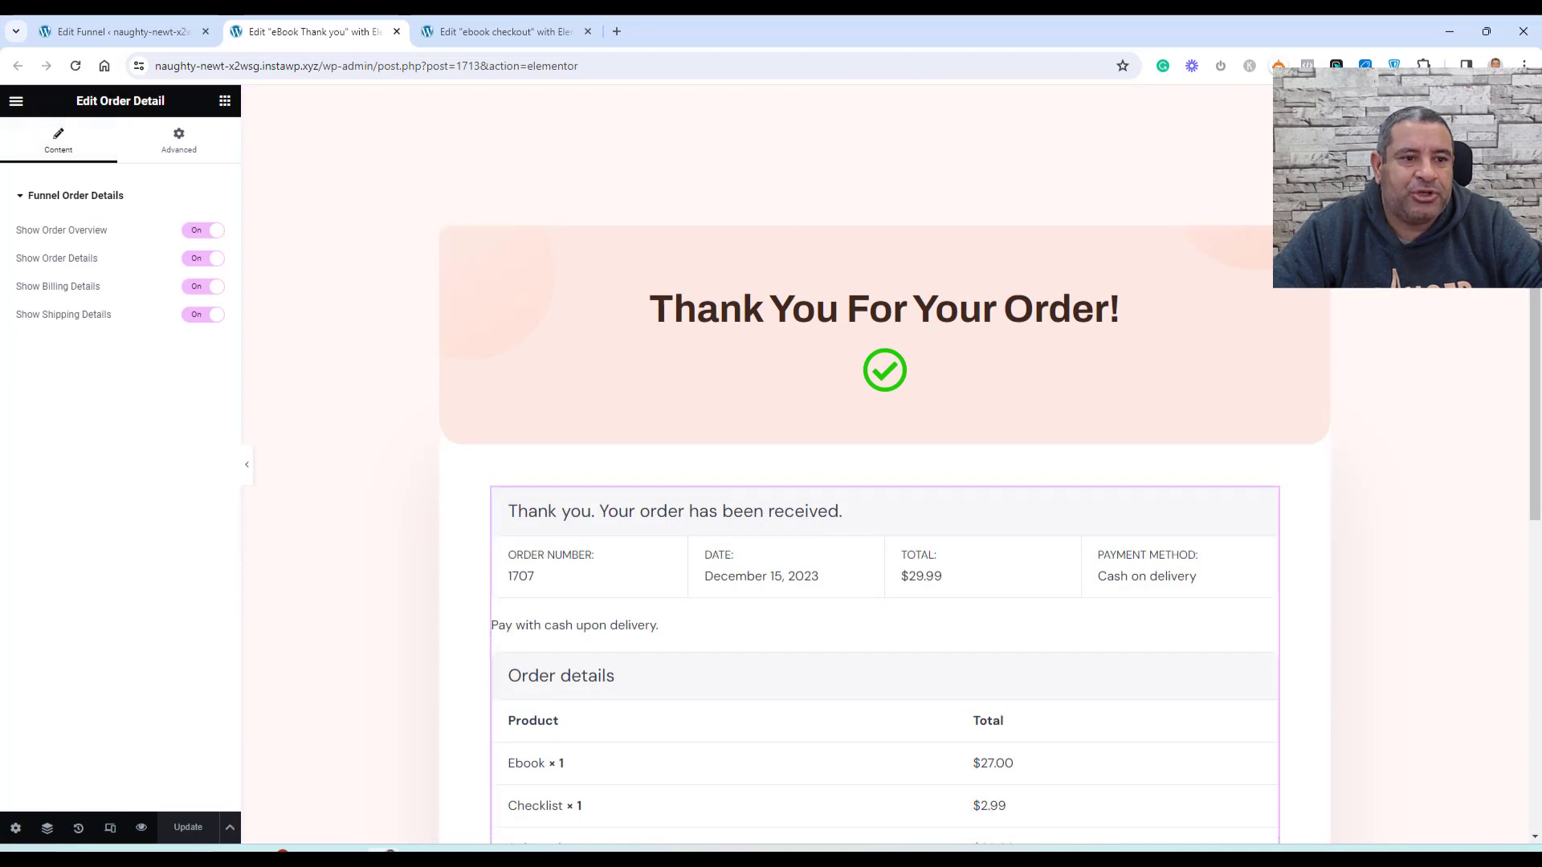
# Search the widget library for "order" and look through the order details on the thank you page
pyautogui.click(224, 101)
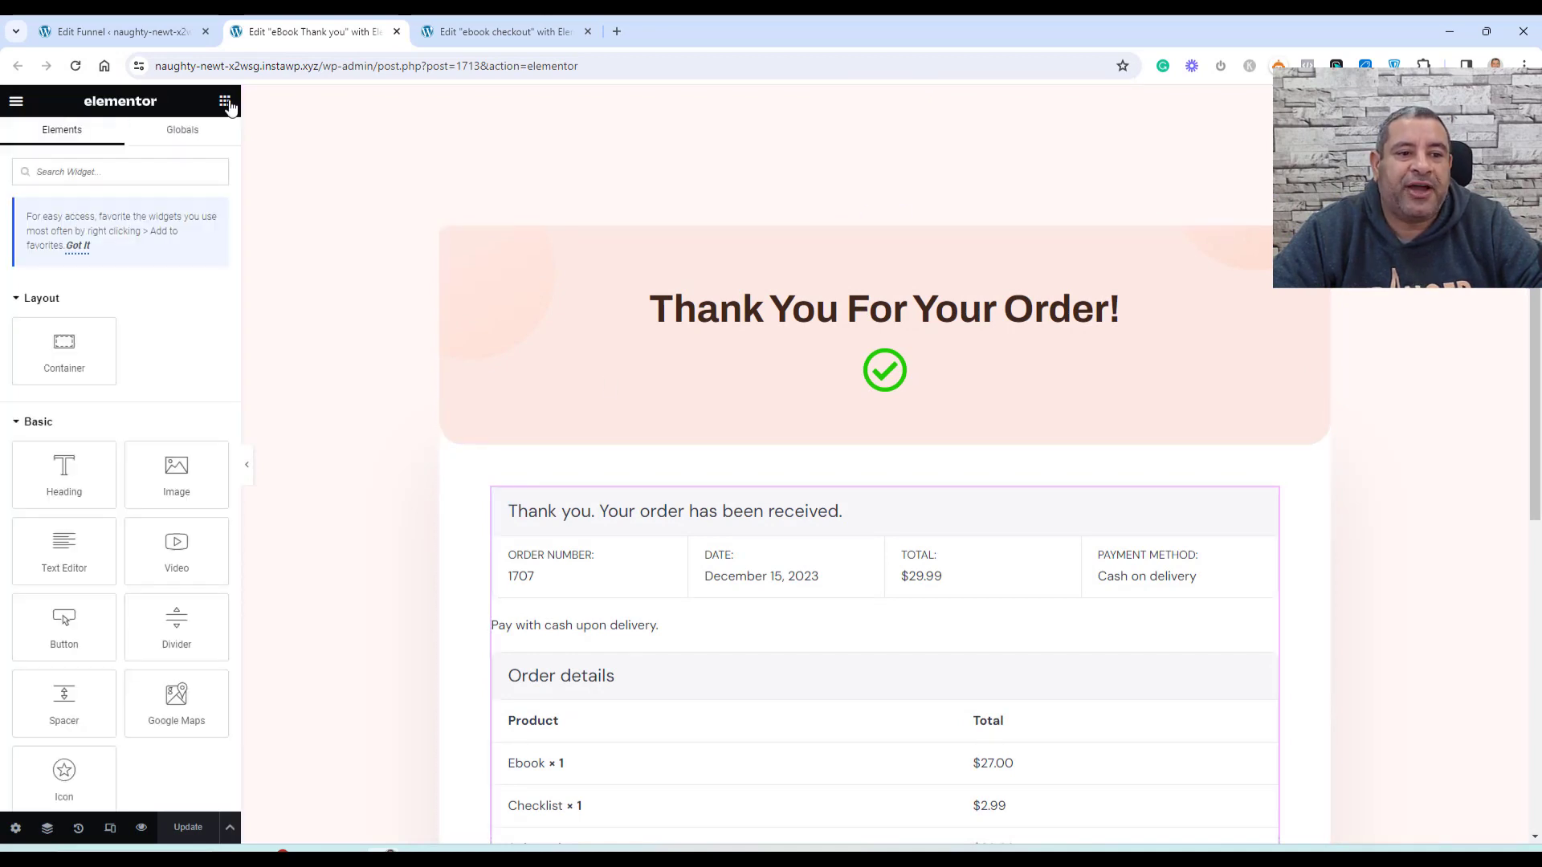
pyautogui.click(180, 168)
pyautogui.write('crder')
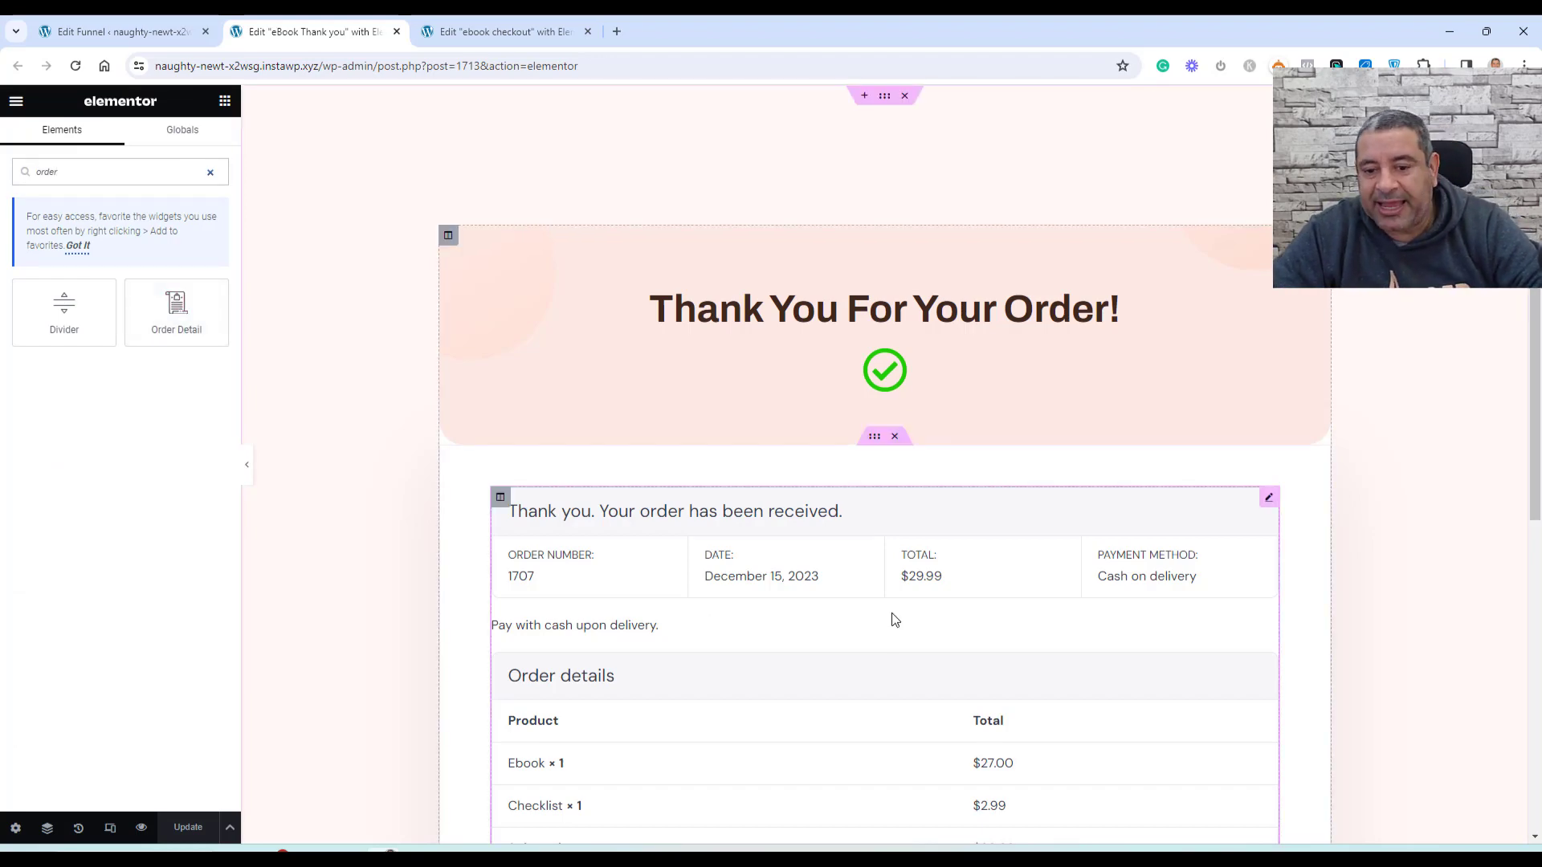
pyautogui.scroll(-6, 896, 610)
pyautogui.scroll(6, 701, 469)
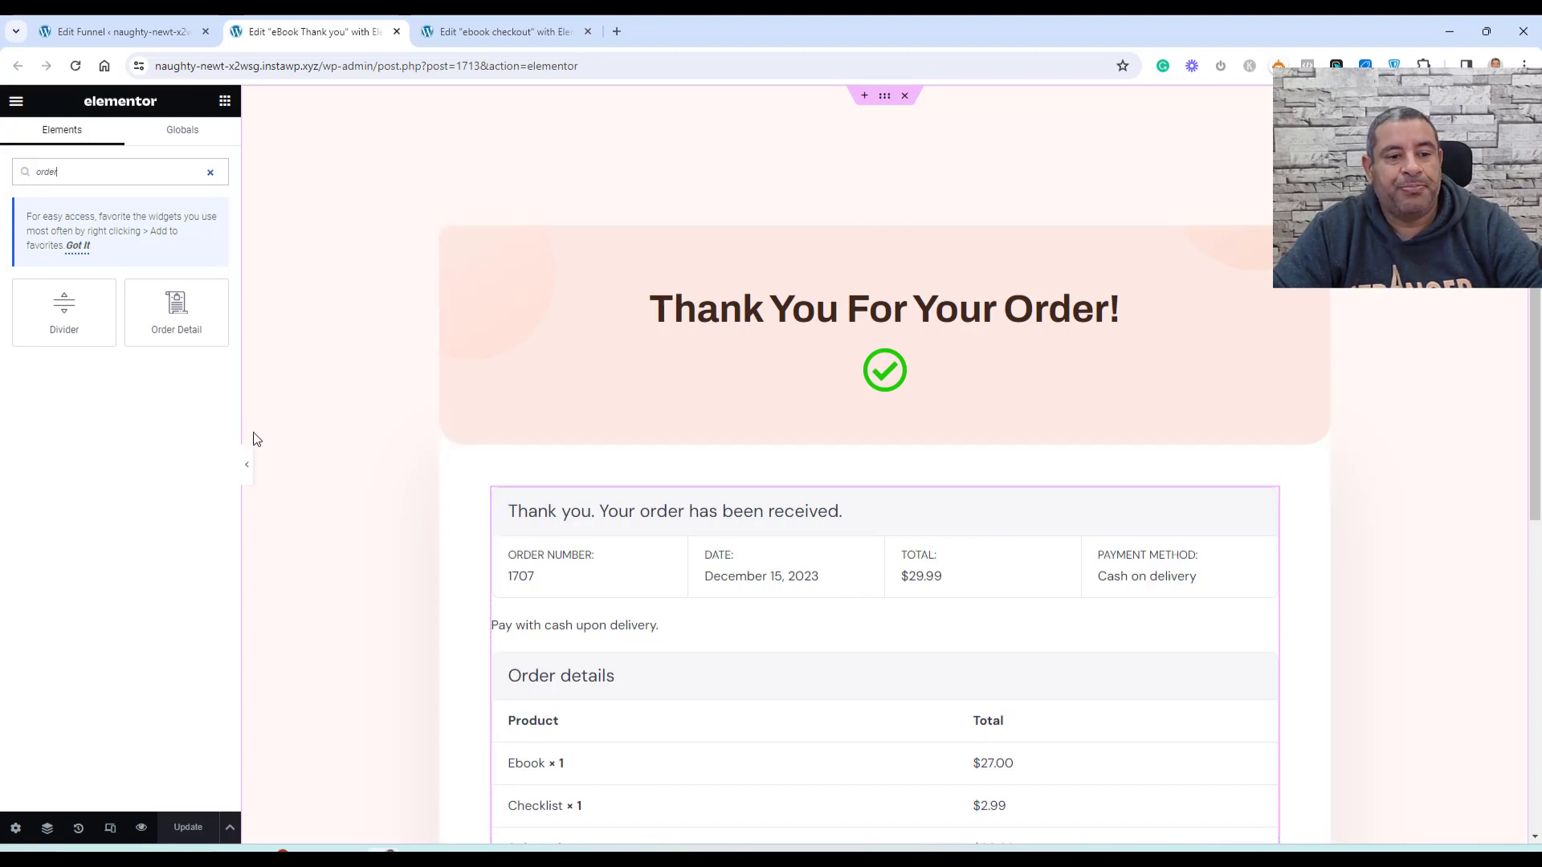
# Switch to the published eBook landing page in the incognito window and proceed to checkout through Get The Book
pyautogui.click(144, 34)
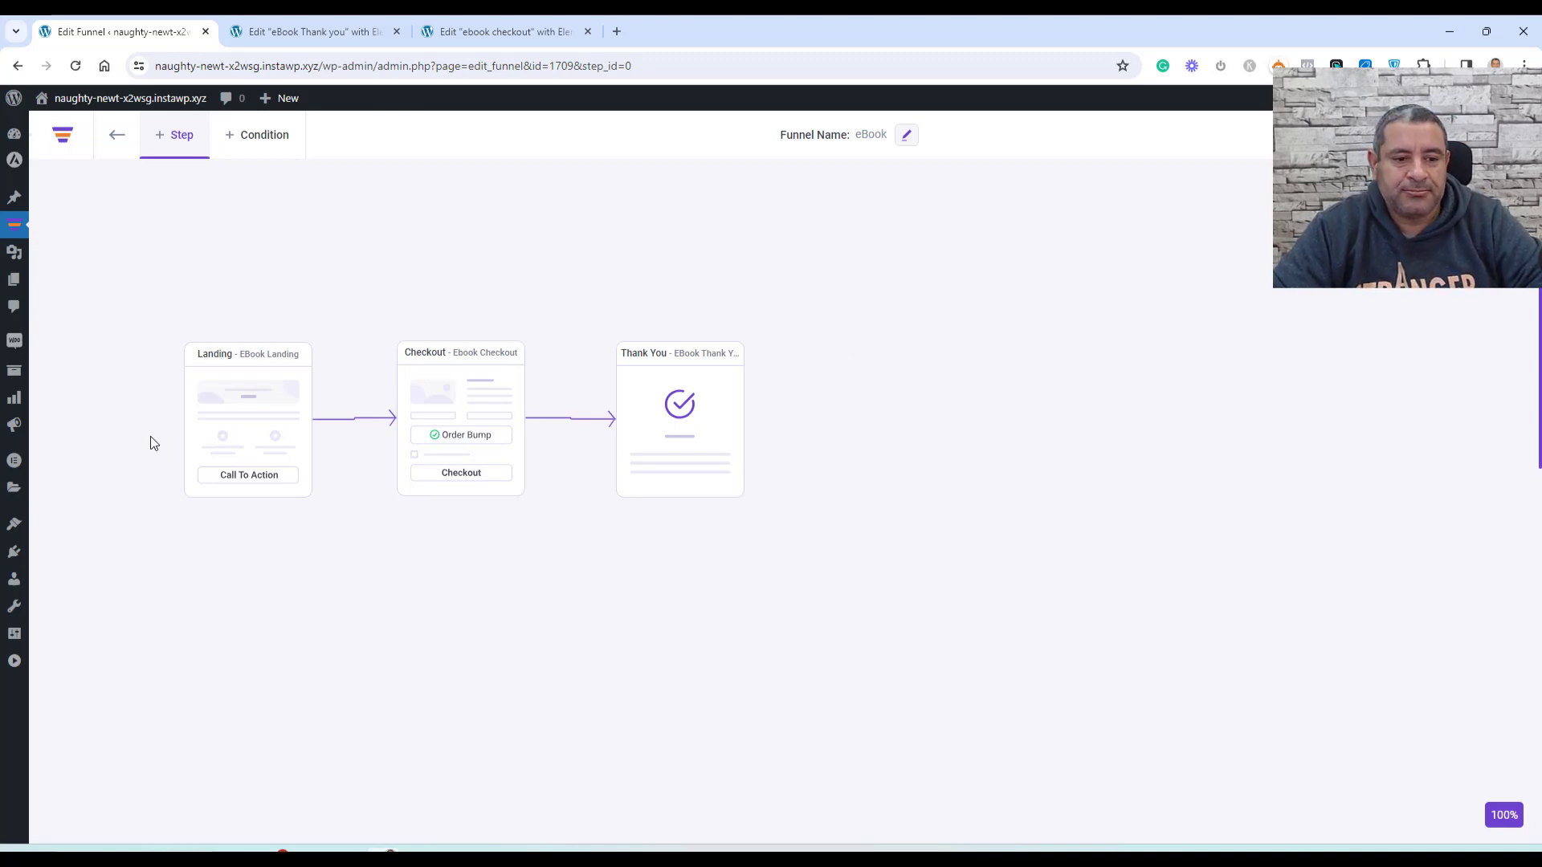
pyautogui.hotkey('alt', 'Tab')
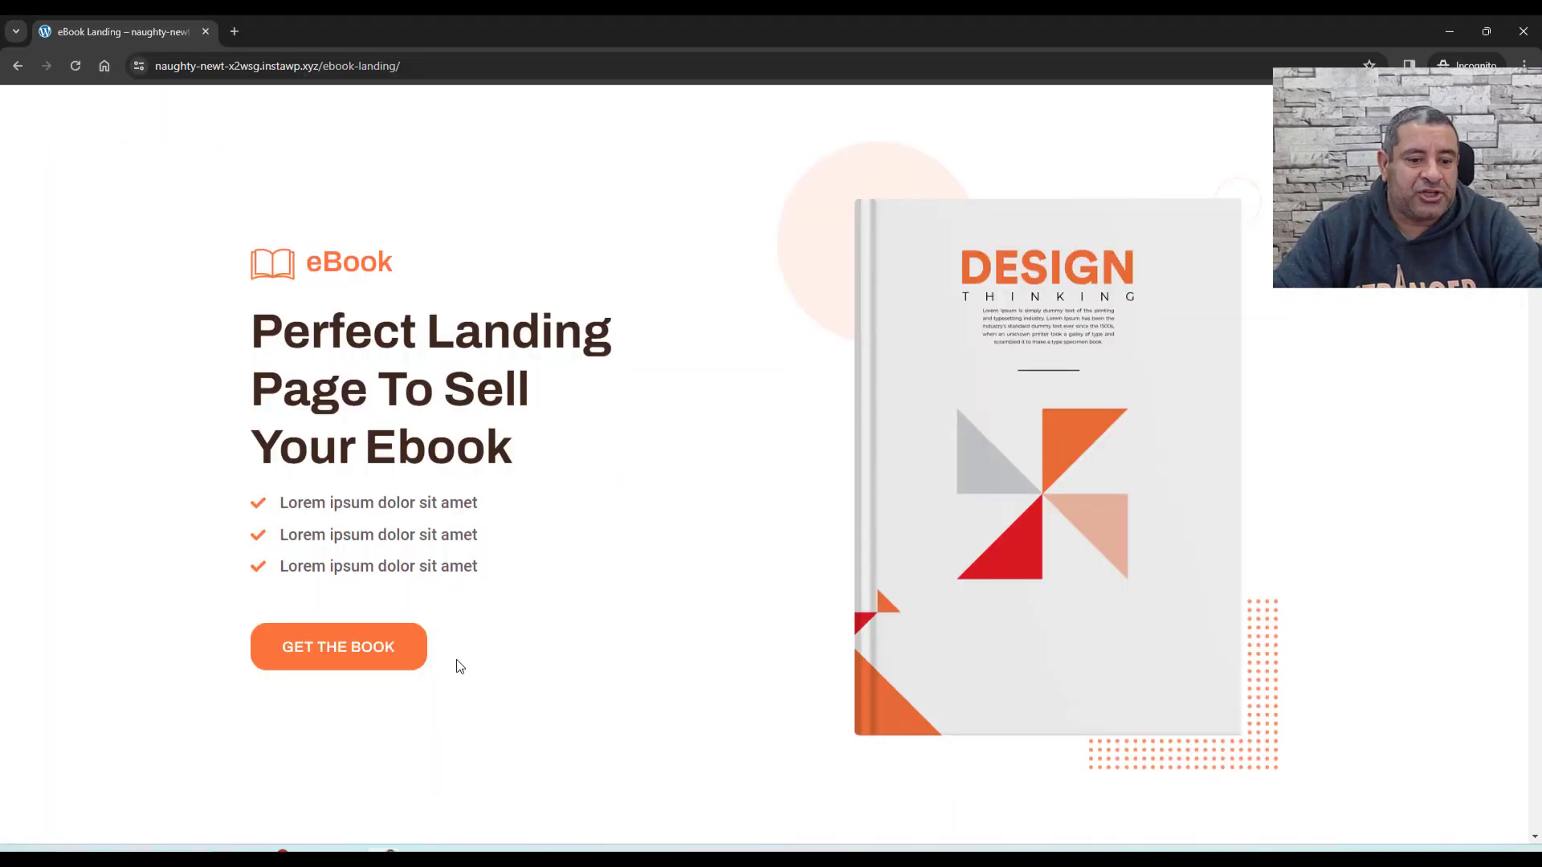
pyautogui.click(310, 654)
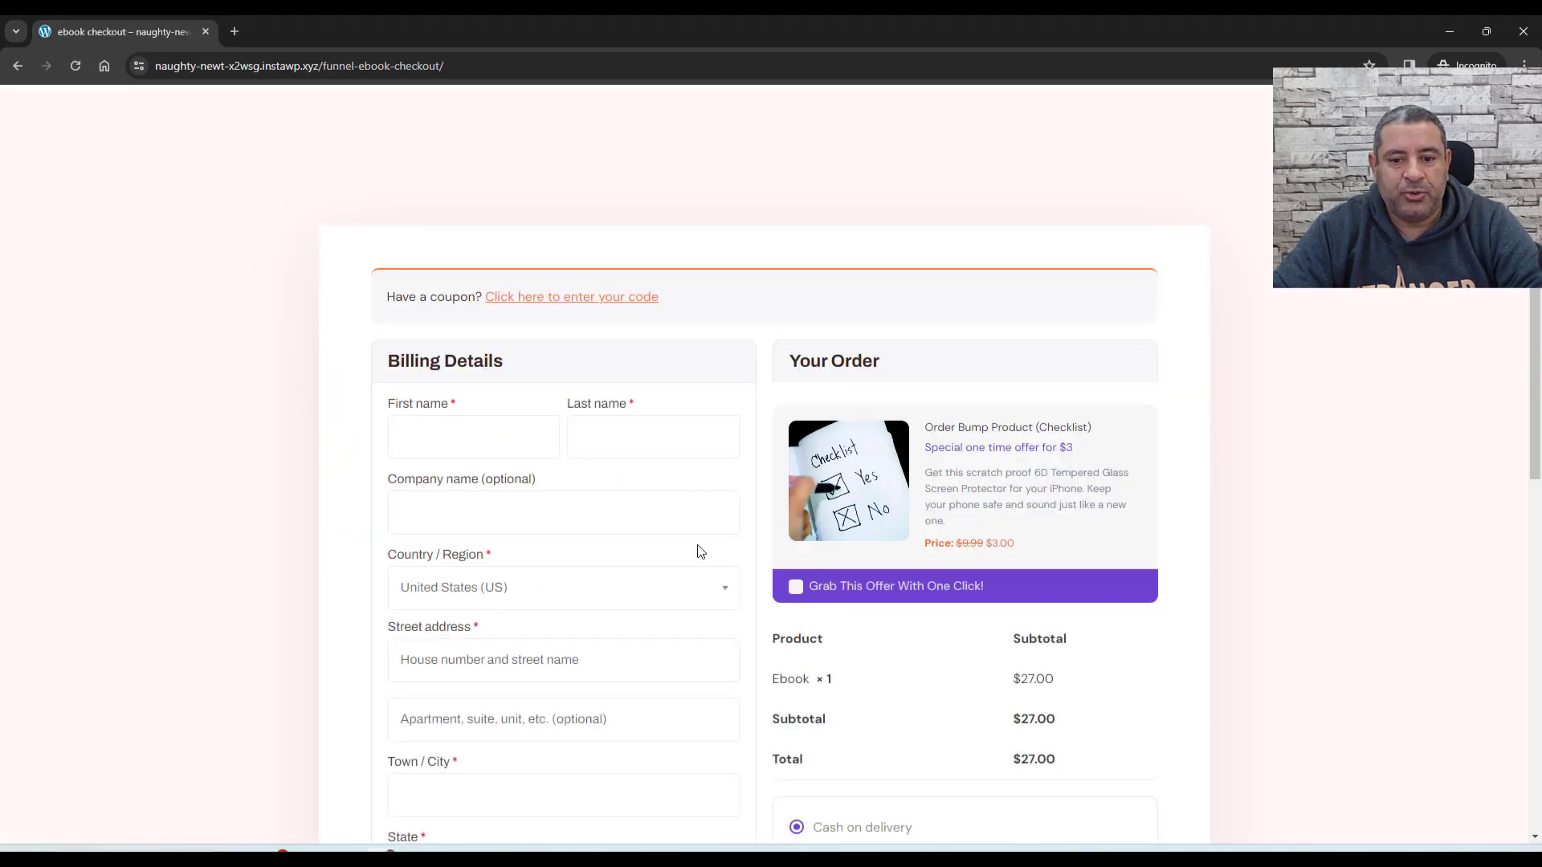
# Review the order summary on the live checkout page and add the $3 Checklist order bump to the order
pyautogui.scroll(-4, 1281, 442)
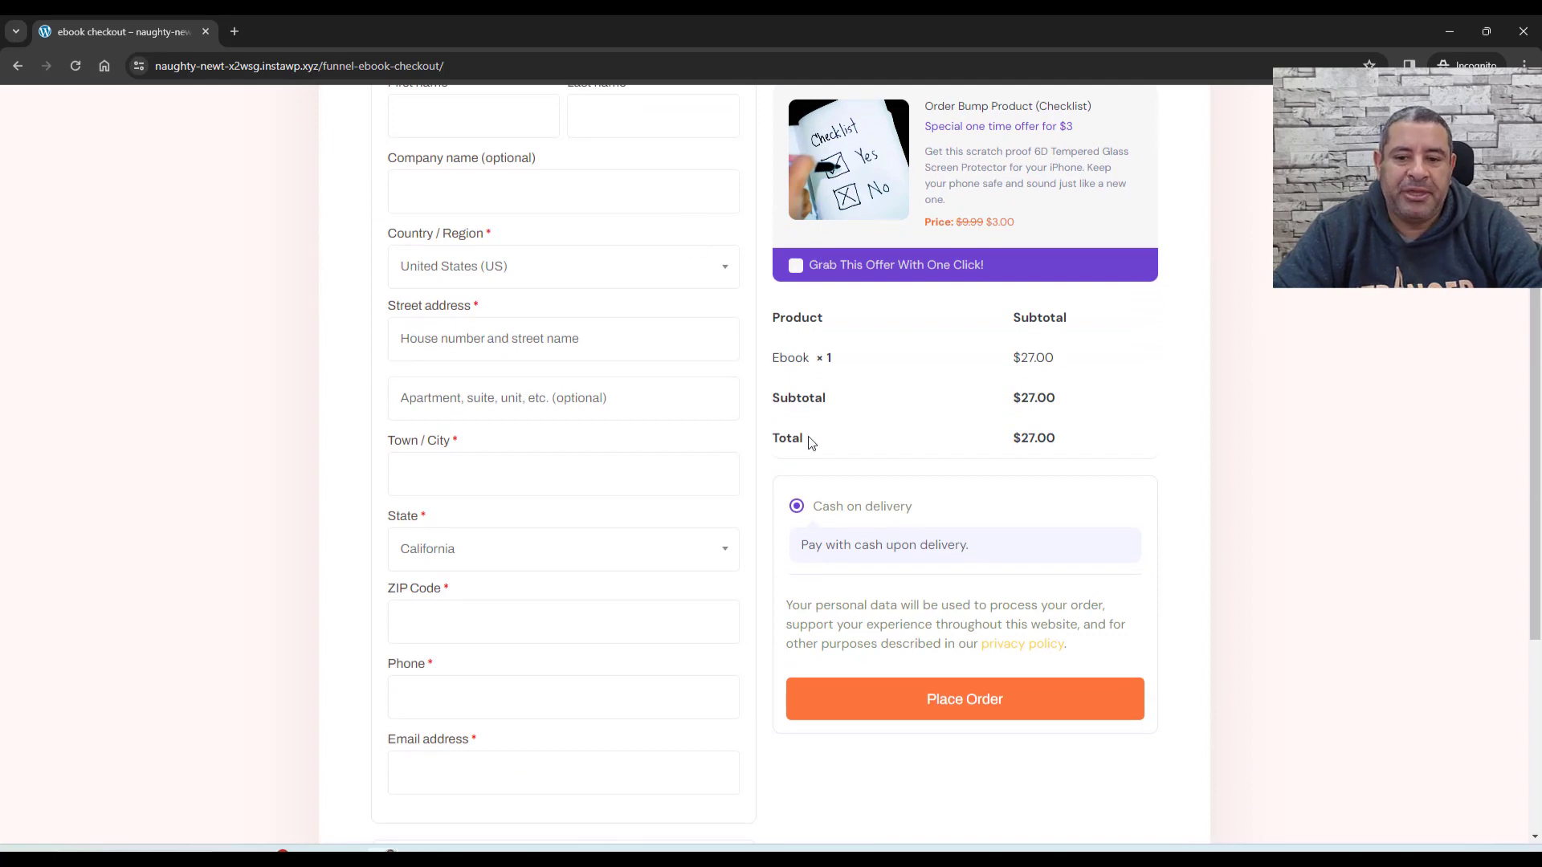
pyautogui.click(1197, 439)
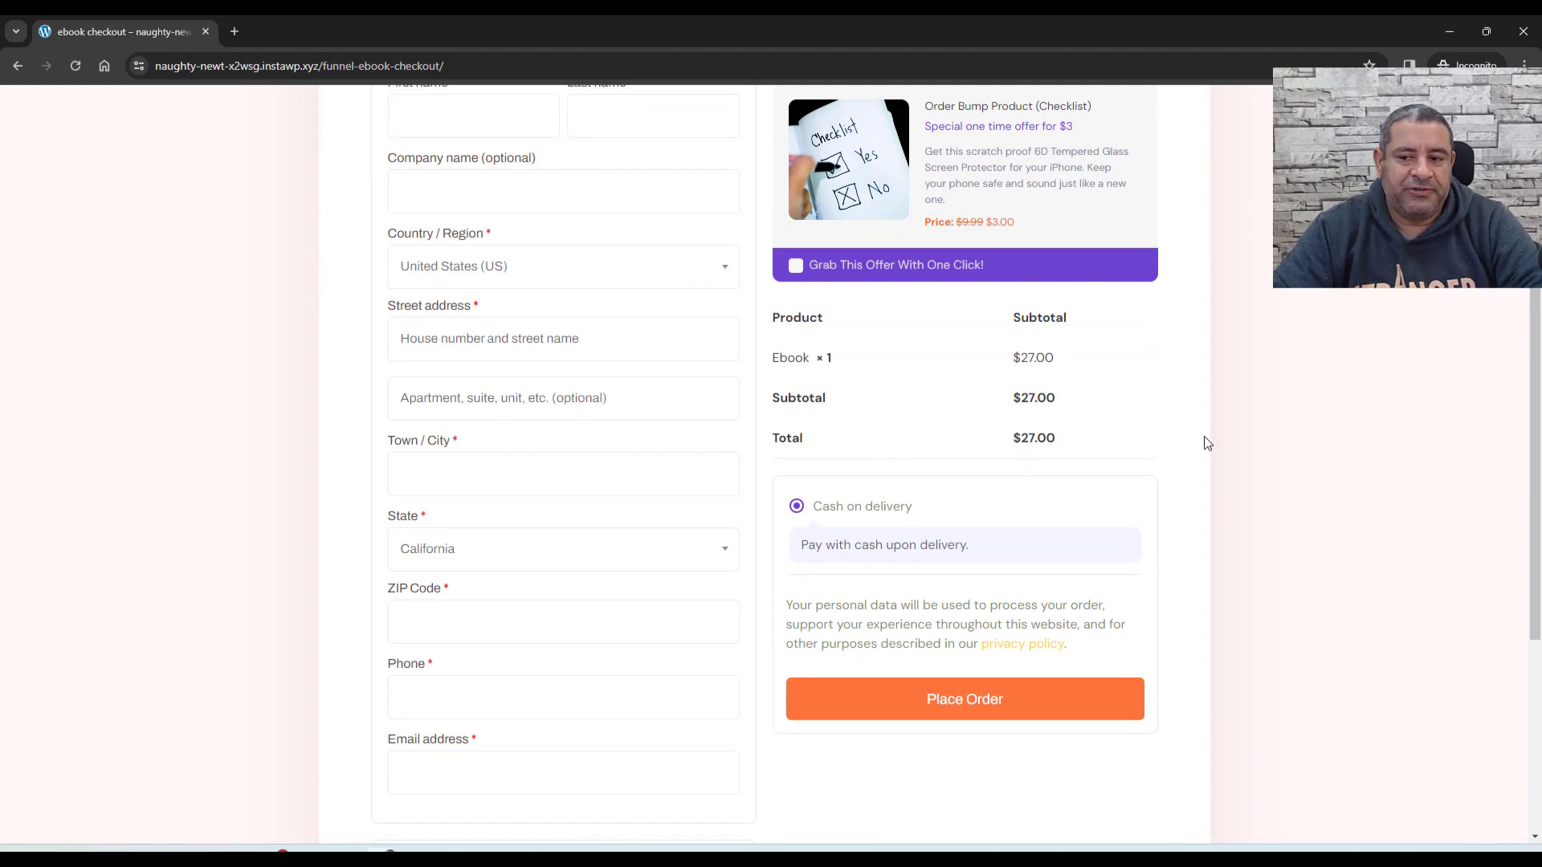
pyautogui.click(792, 272)
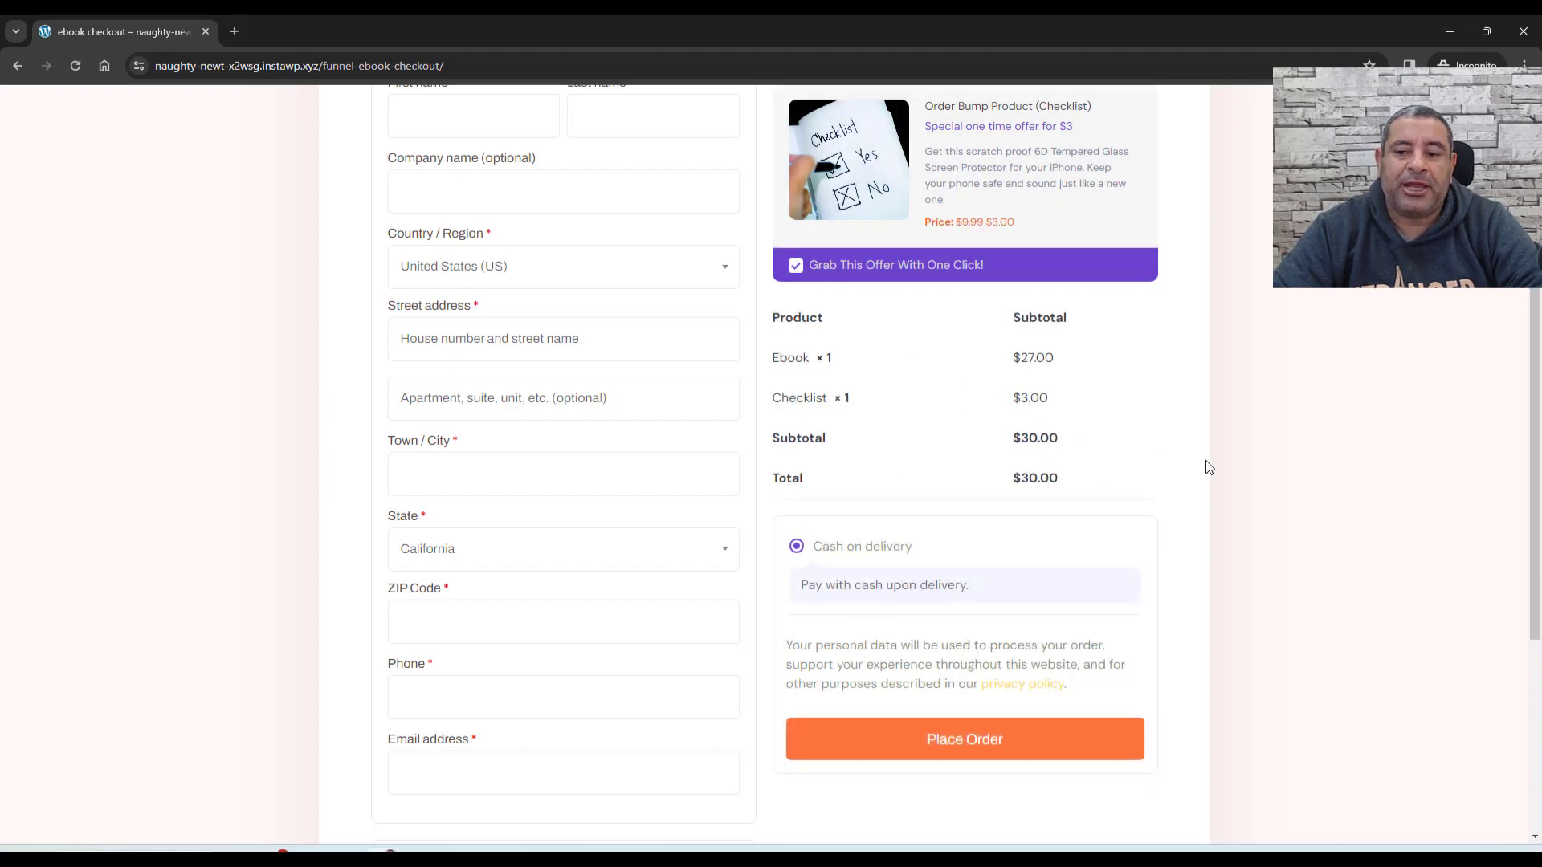
pyautogui.scroll(4, 1270, 440)
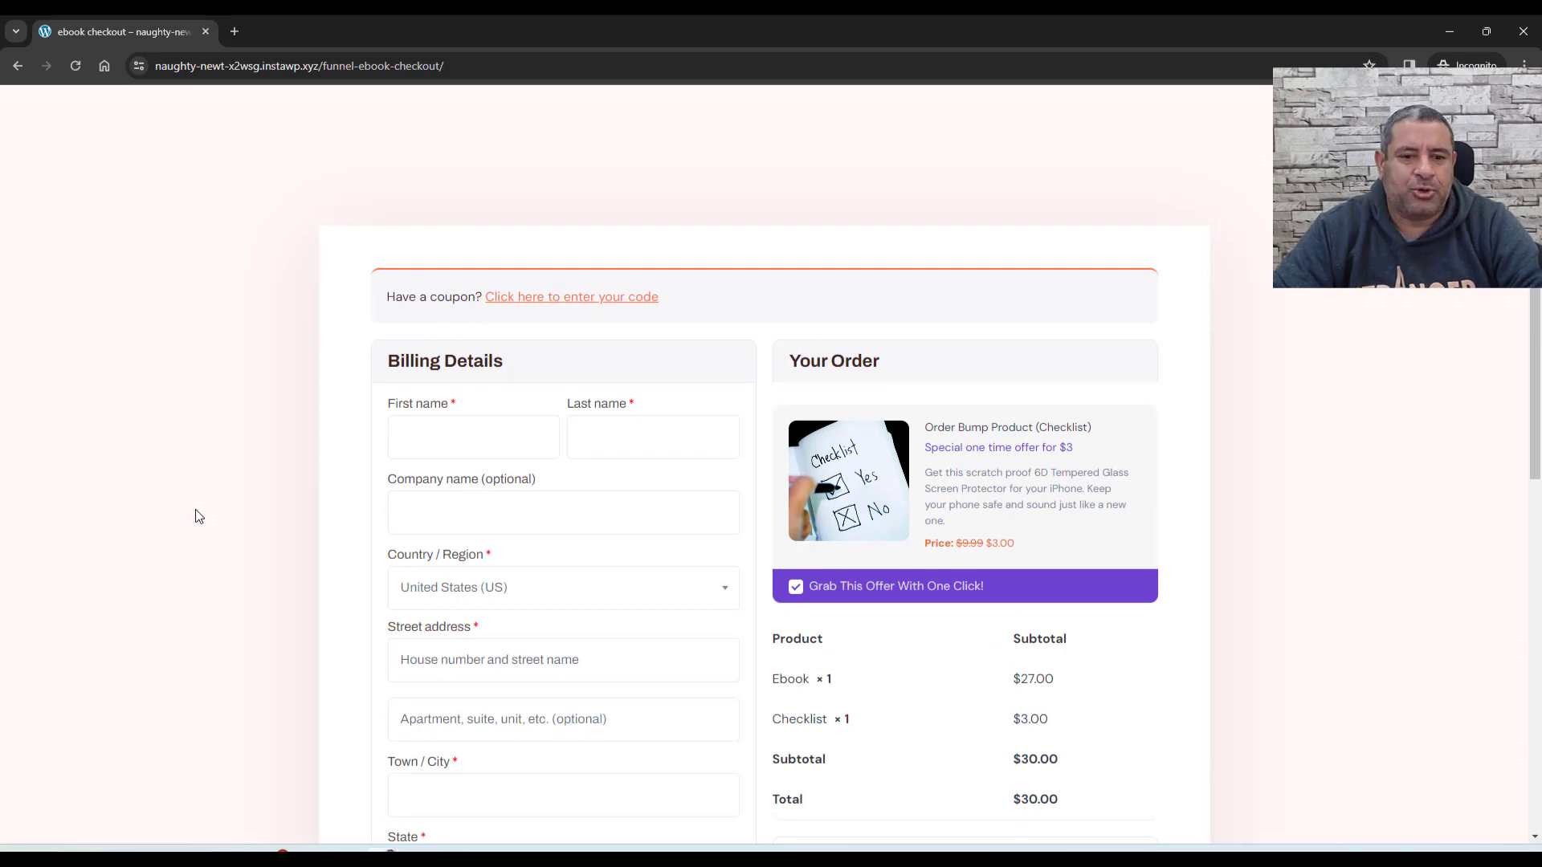
# Fill in the billing details from the saved autofill entry and place the test order with cash on delivery
pyautogui.click(478, 431)
pyautogui.click(507, 482)
pyautogui.scroll(-9, 1281, 517)
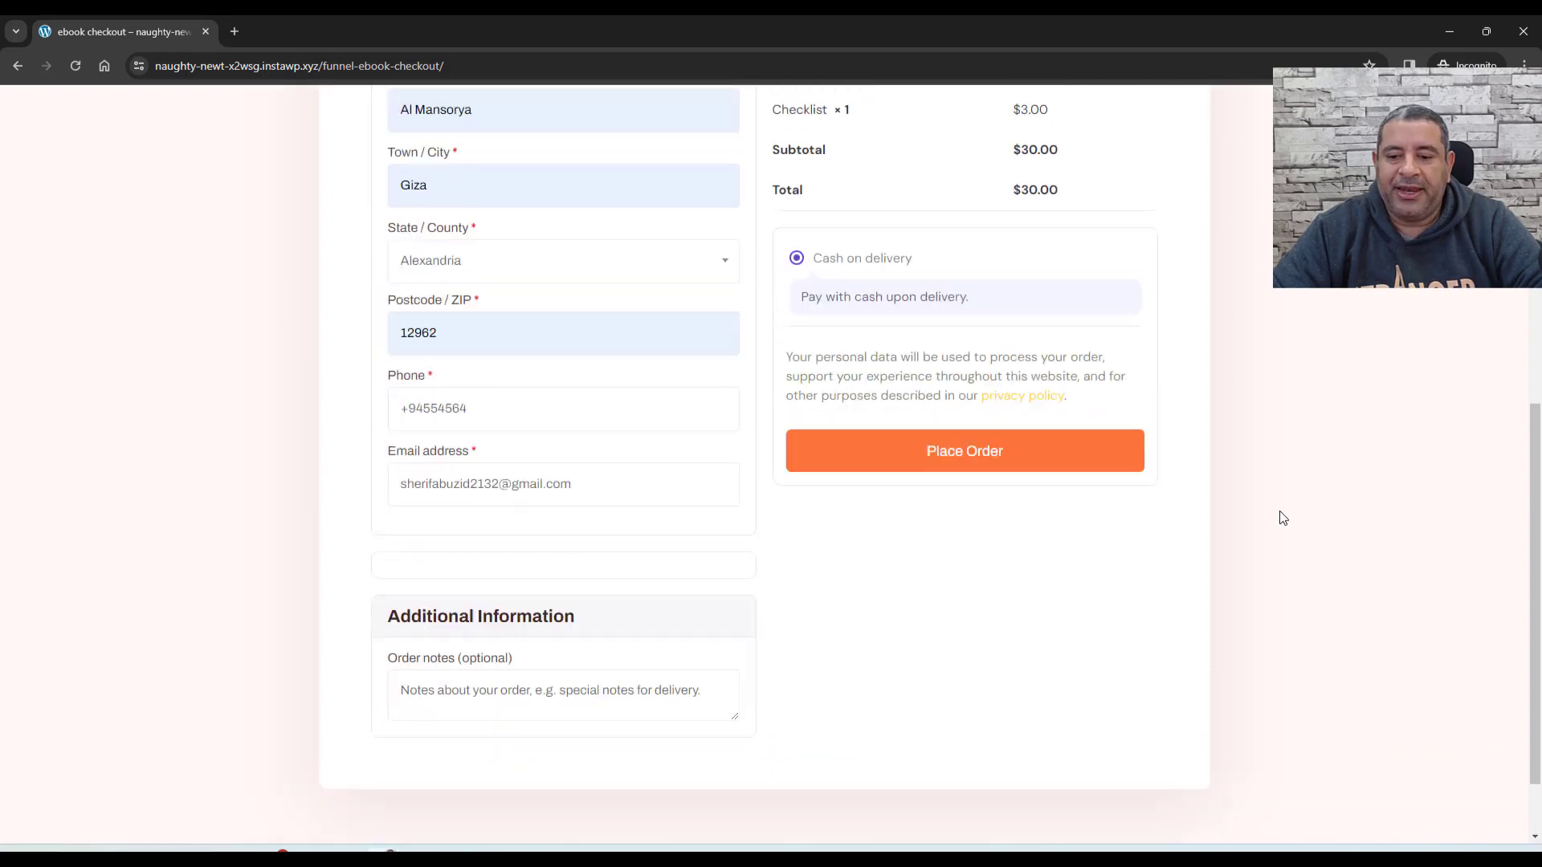
pyautogui.click(969, 371)
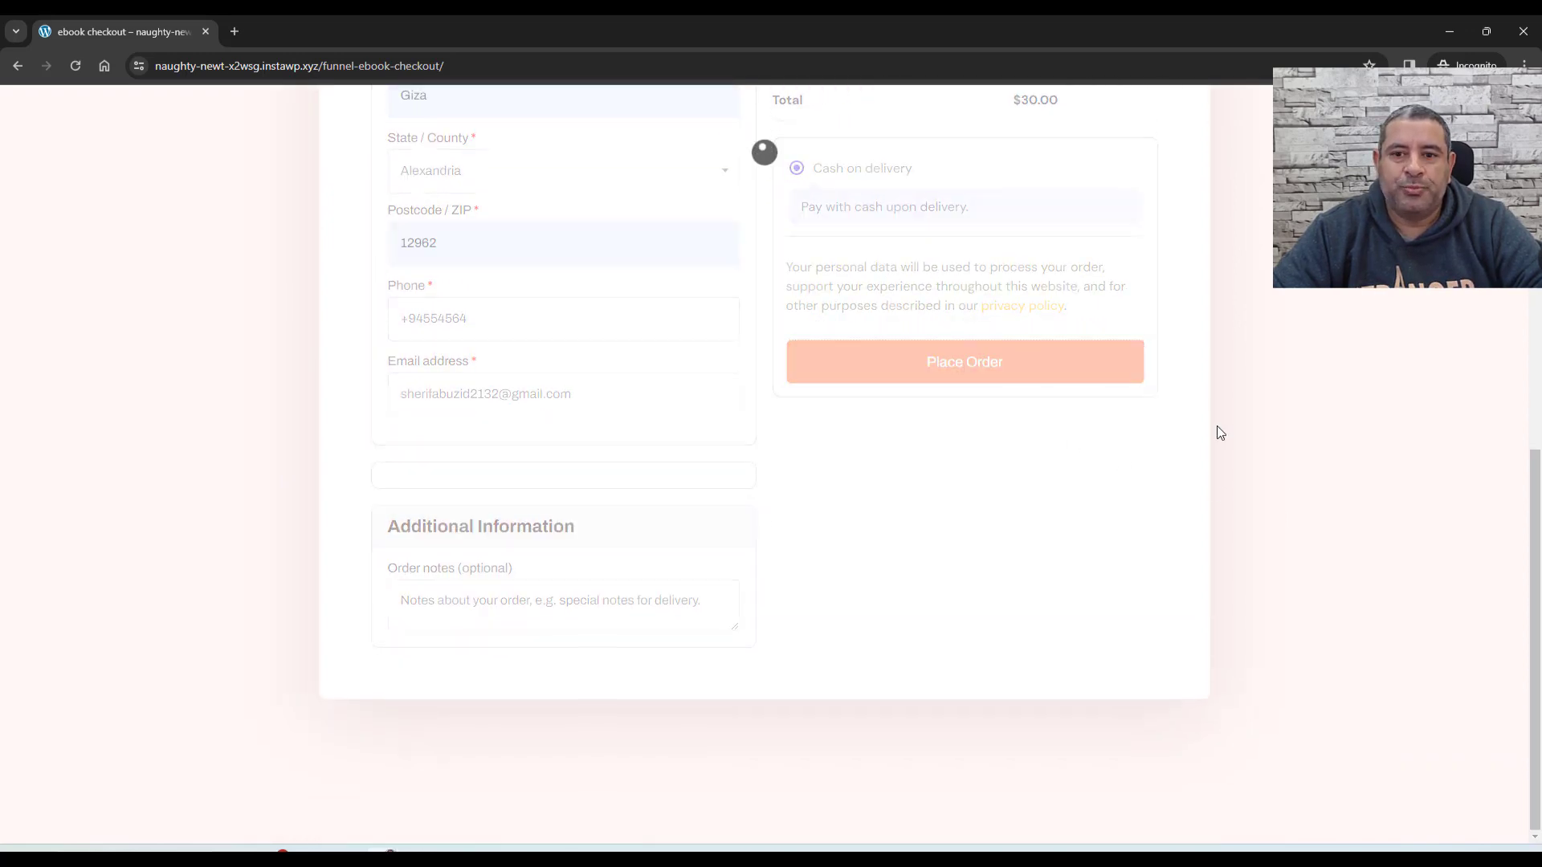